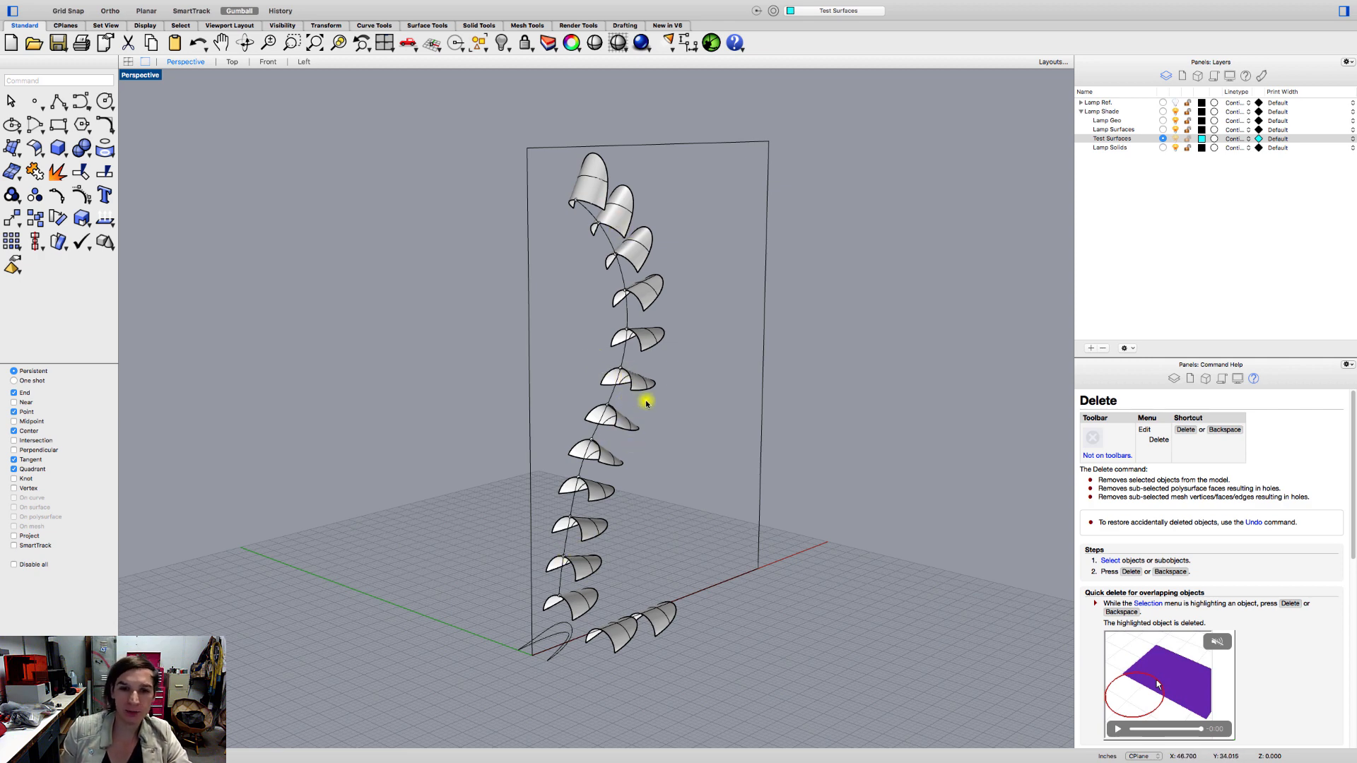
{"action": "right_click_drag", "start_coordinate": [691, 294], "coordinate": [560, 385]}
{"action": "scroll", "coordinate": [501, 441], "scroll_direction": "up", "scroll_amount": 3}
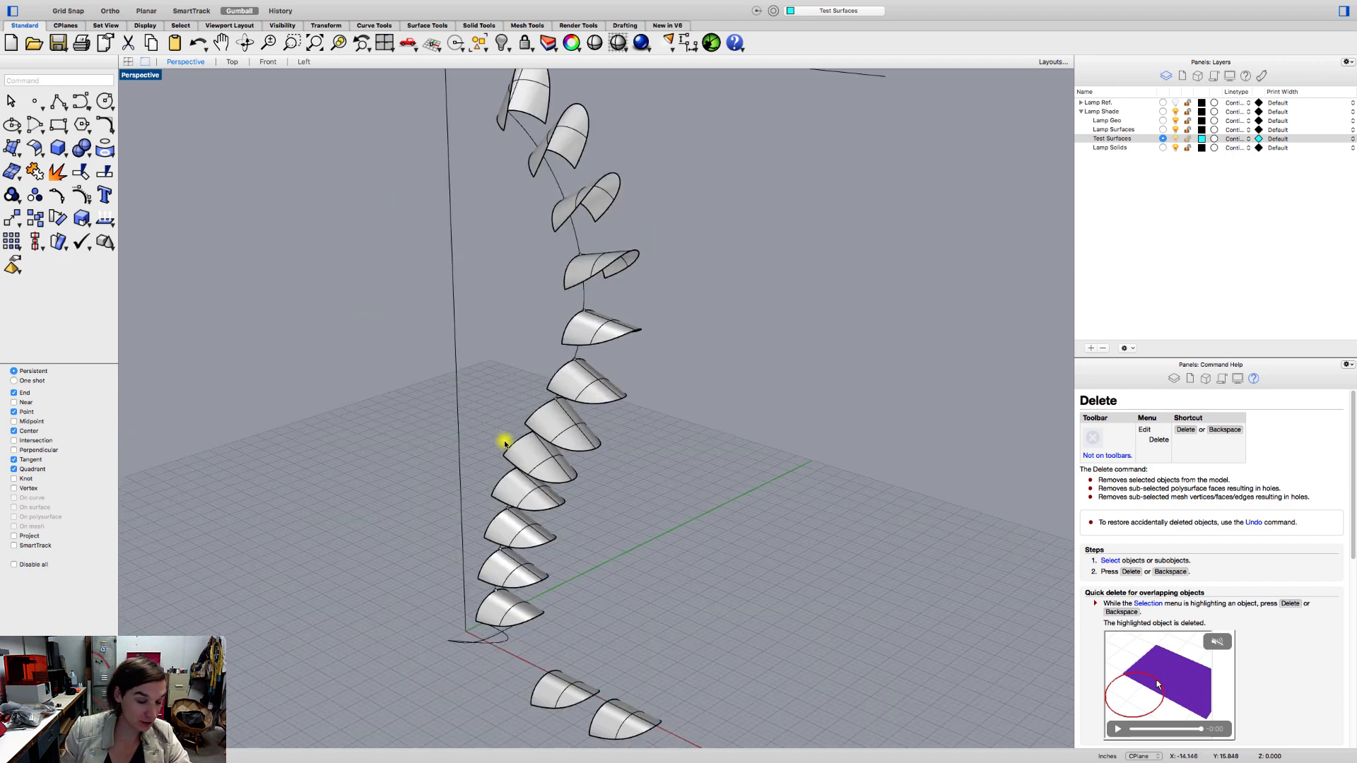
{"action": "right_click_drag", "start_coordinate": [633, 443], "coordinate": [670, 456]}
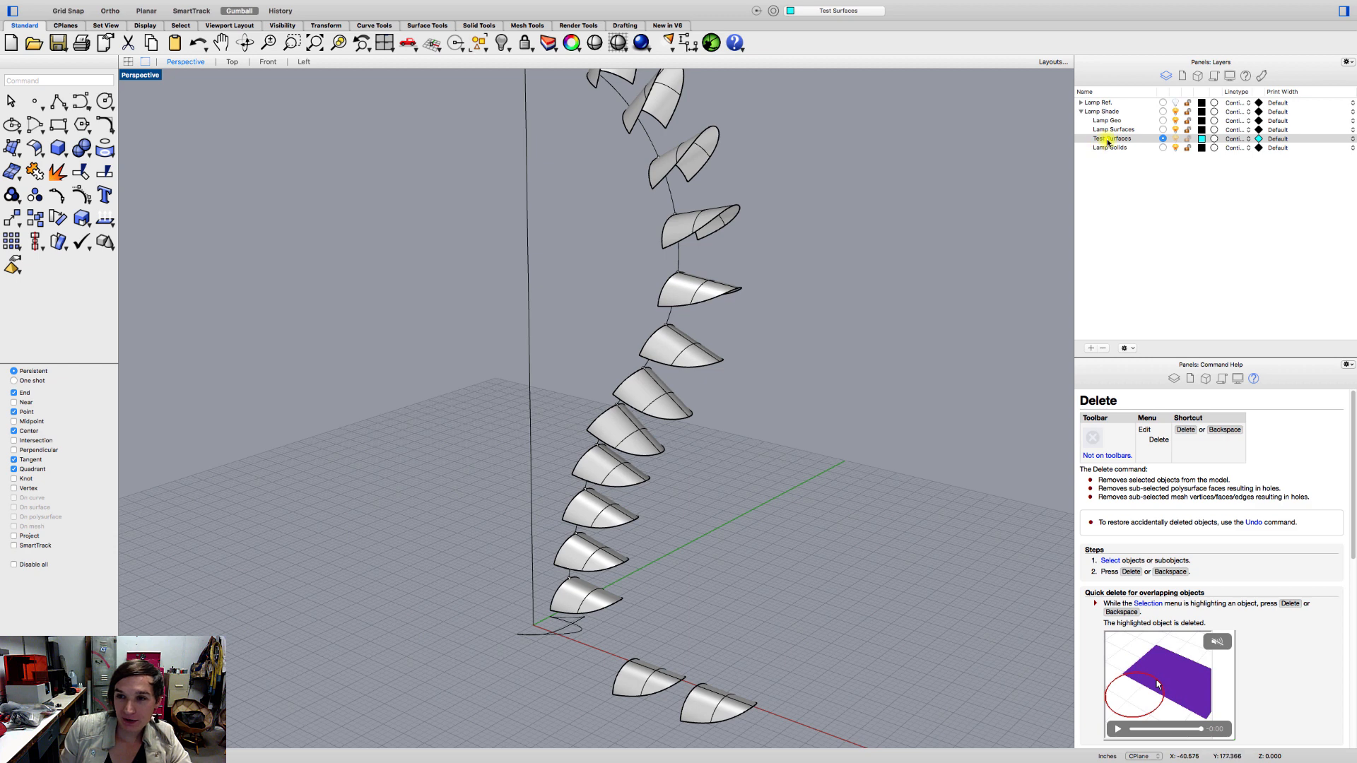
{"action": "right_click_drag", "start_coordinate": [742, 502], "coordinate": [809, 469]}
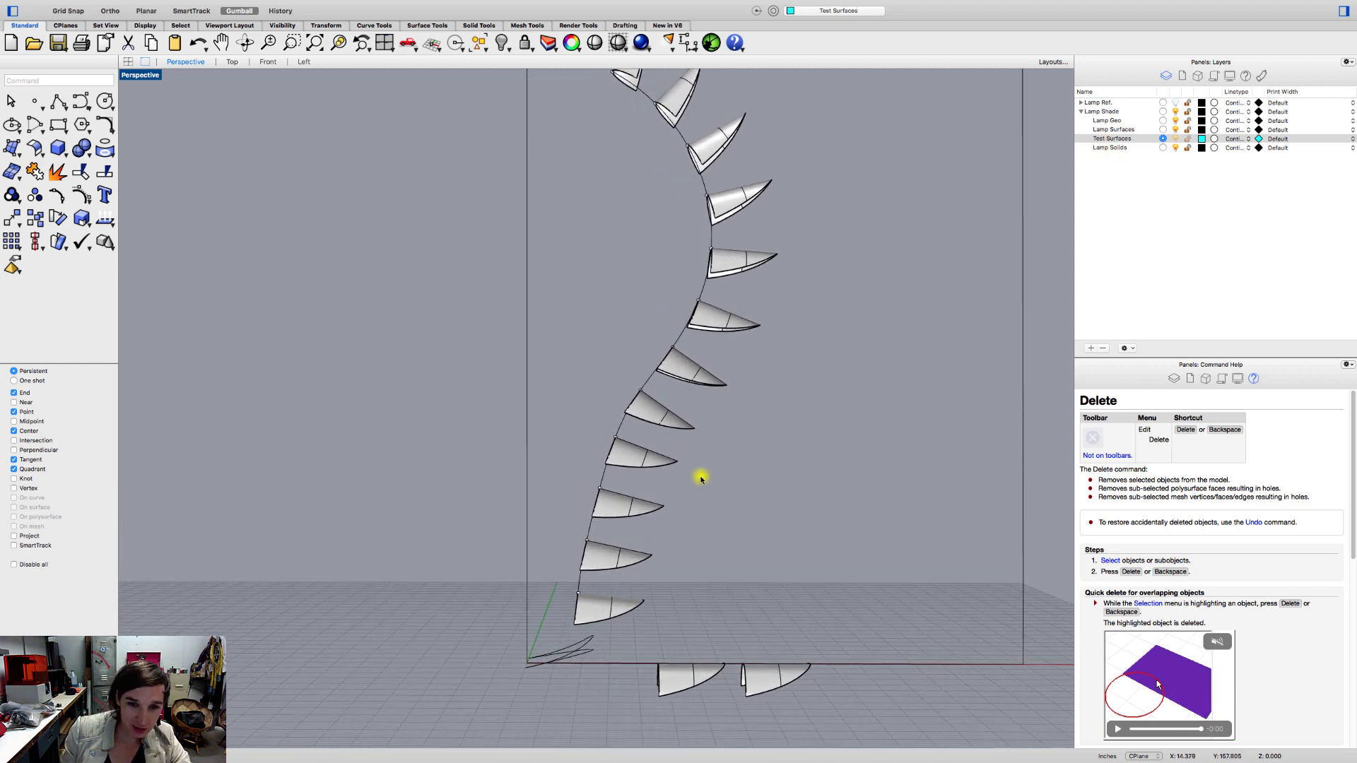
{"action": "right_click_drag", "start_coordinate": [718, 461], "coordinate": [661, 507]}
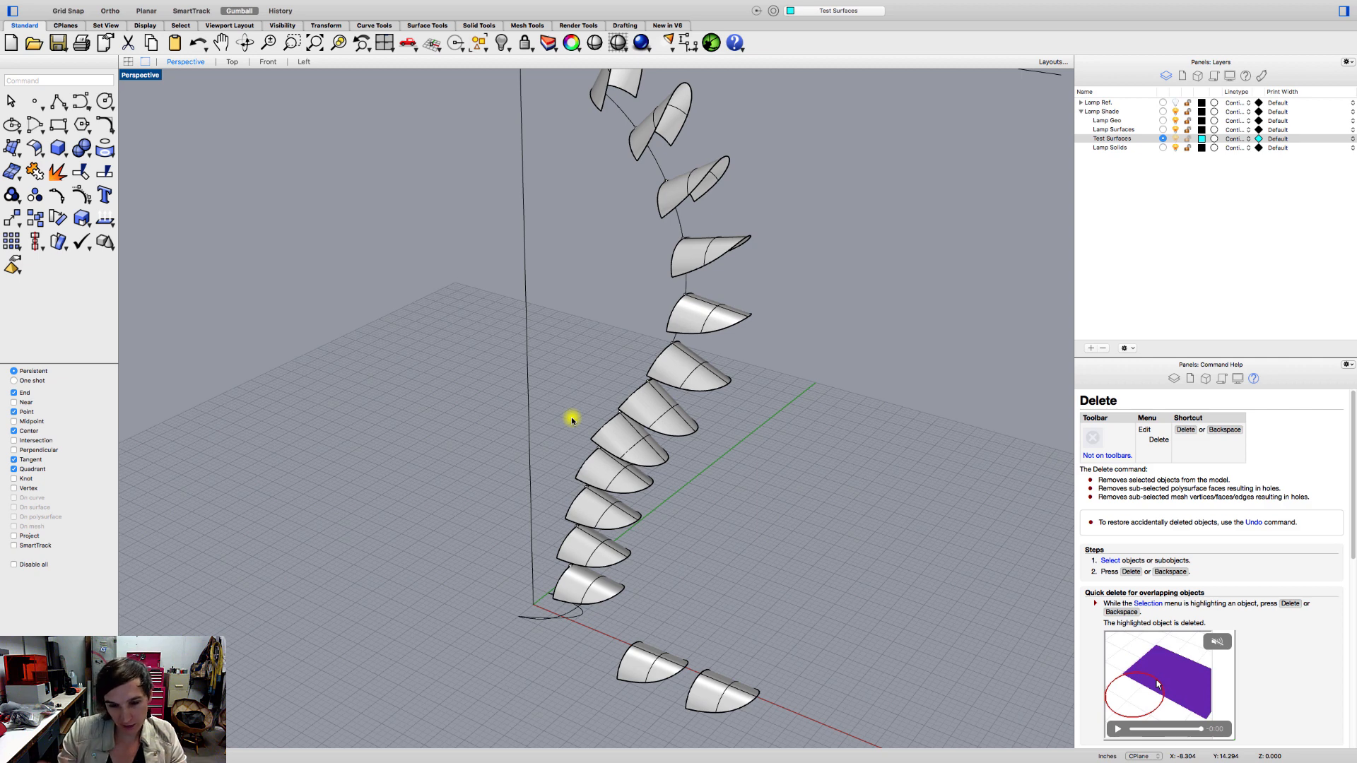
Copy the first, fifth, eighth and topmost surfaces along the curve to the Test Surfaces layer, and hide the Lamp Surfaces layer.
{"action": "right_click_drag", "start_coordinate": [612, 554], "coordinate": [643, 536]}
{"action": "left_click", "coordinate": [603, 571]}
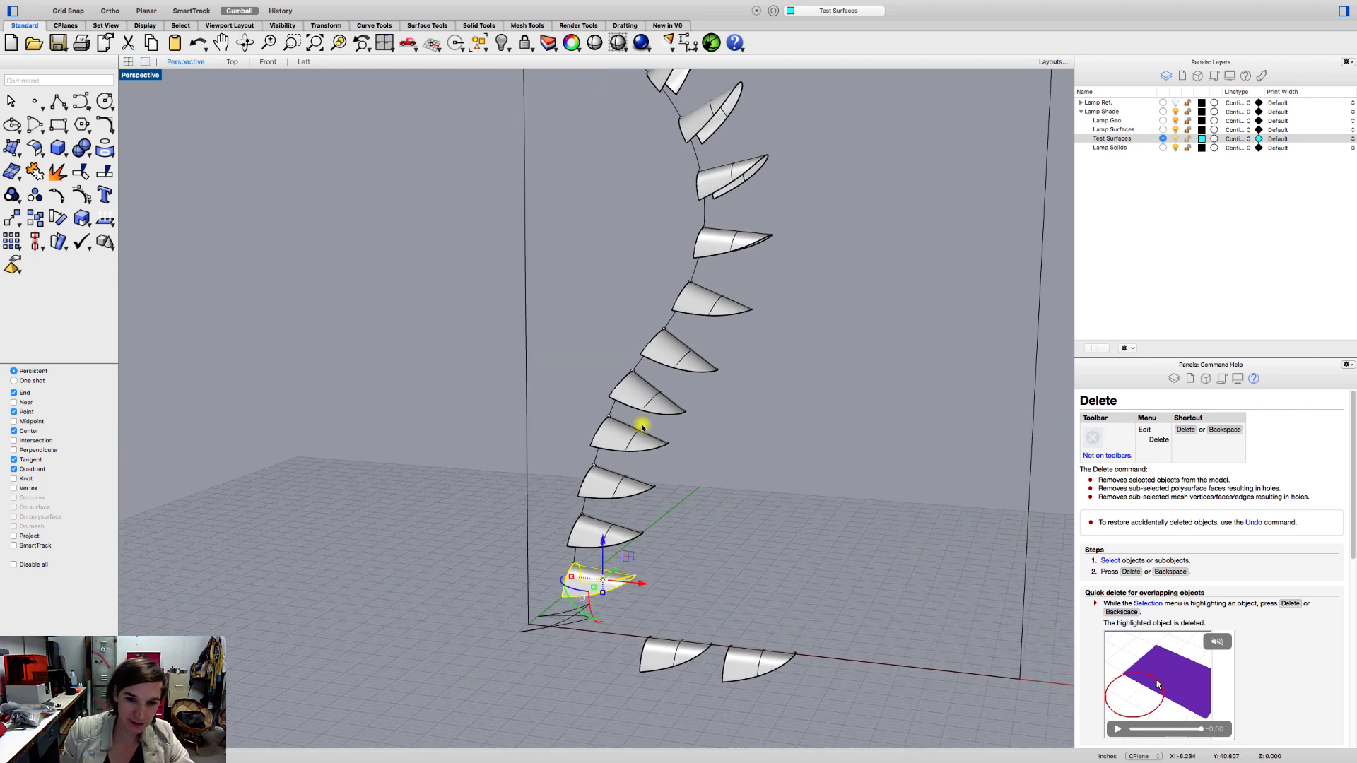
{"action": "left_click", "coordinate": [643, 405], "text": "shift"}
{"action": "right_click_drag", "start_coordinate": [704, 291], "coordinate": [700, 457]}
{"action": "left_click", "coordinate": [753, 380], "text": "shift"}
{"action": "left_click", "coordinate": [662, 150], "text": "shift"}
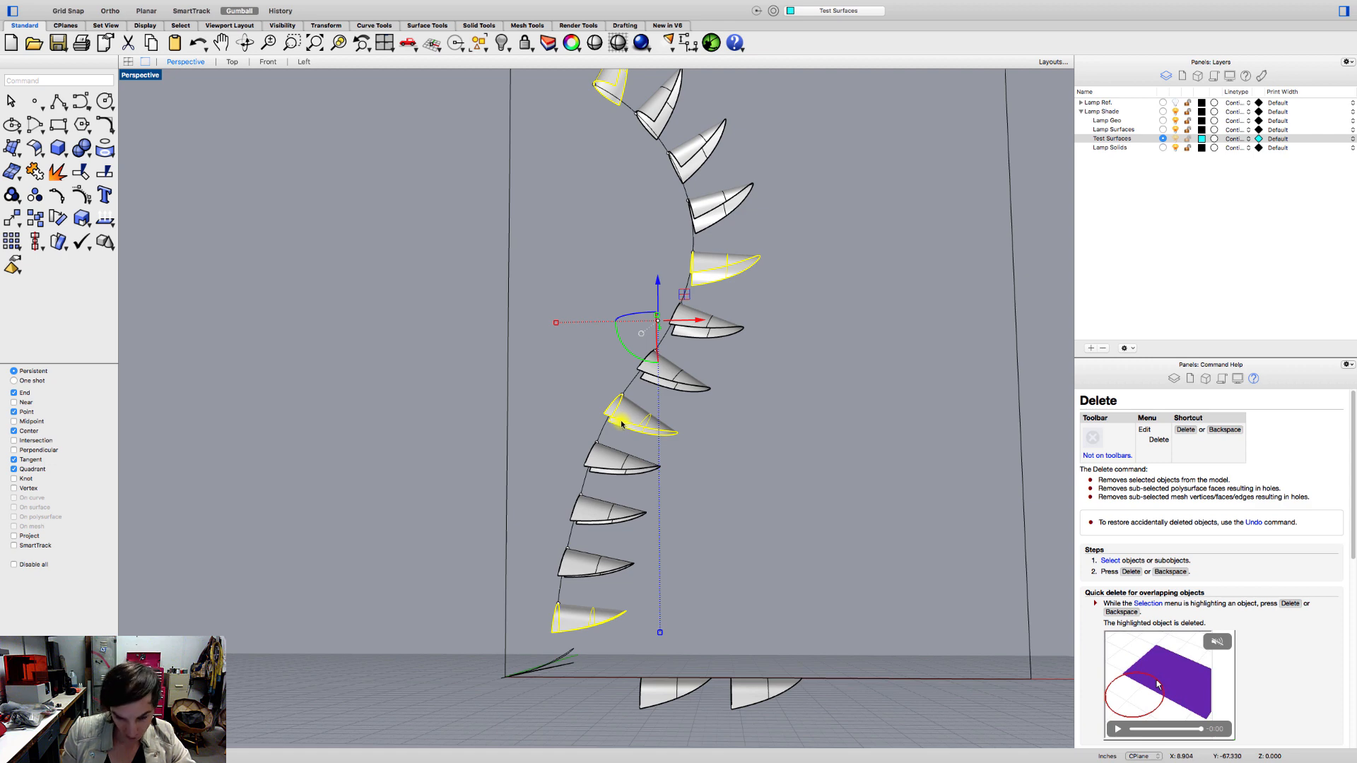
{"action": "right_click_drag", "start_coordinate": [620, 422], "coordinate": [624, 441]}
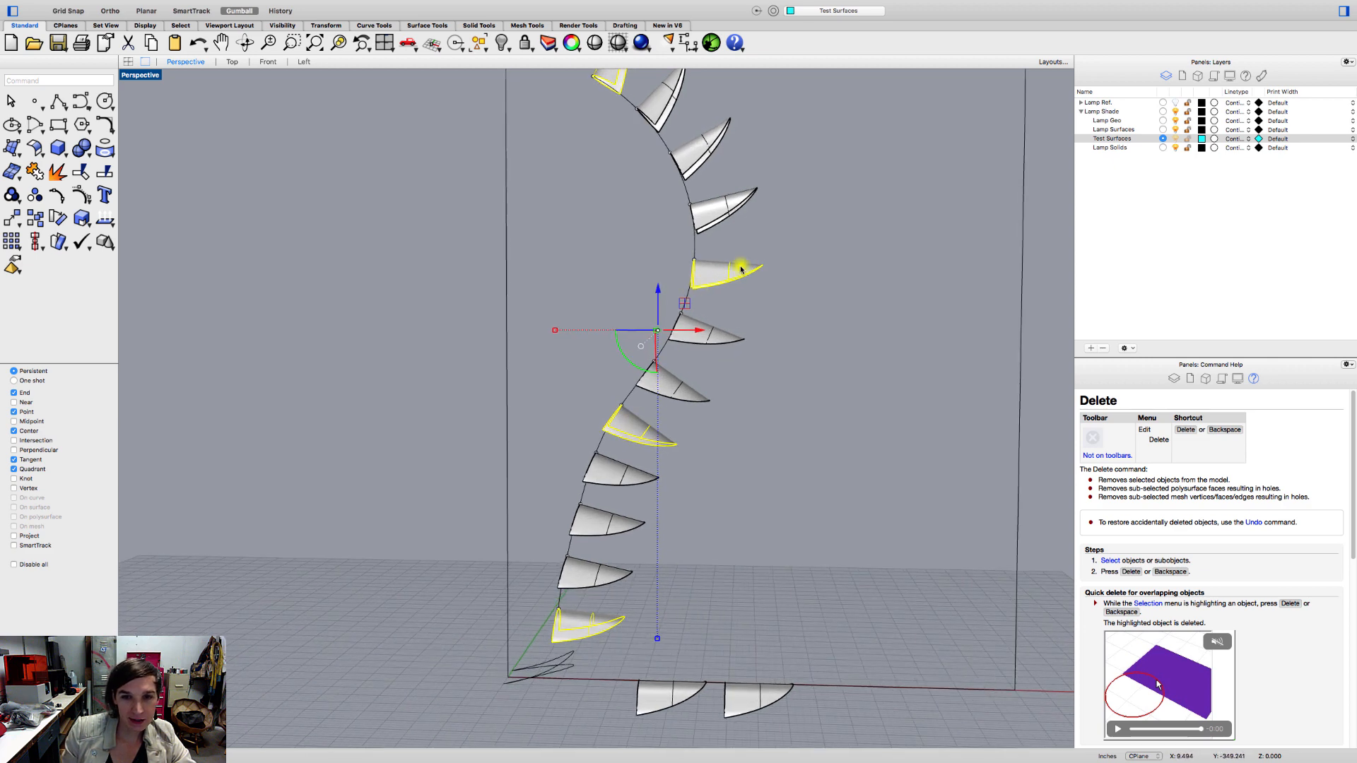
{"action": "right_click_drag", "start_coordinate": [740, 265], "coordinate": [739, 281]}
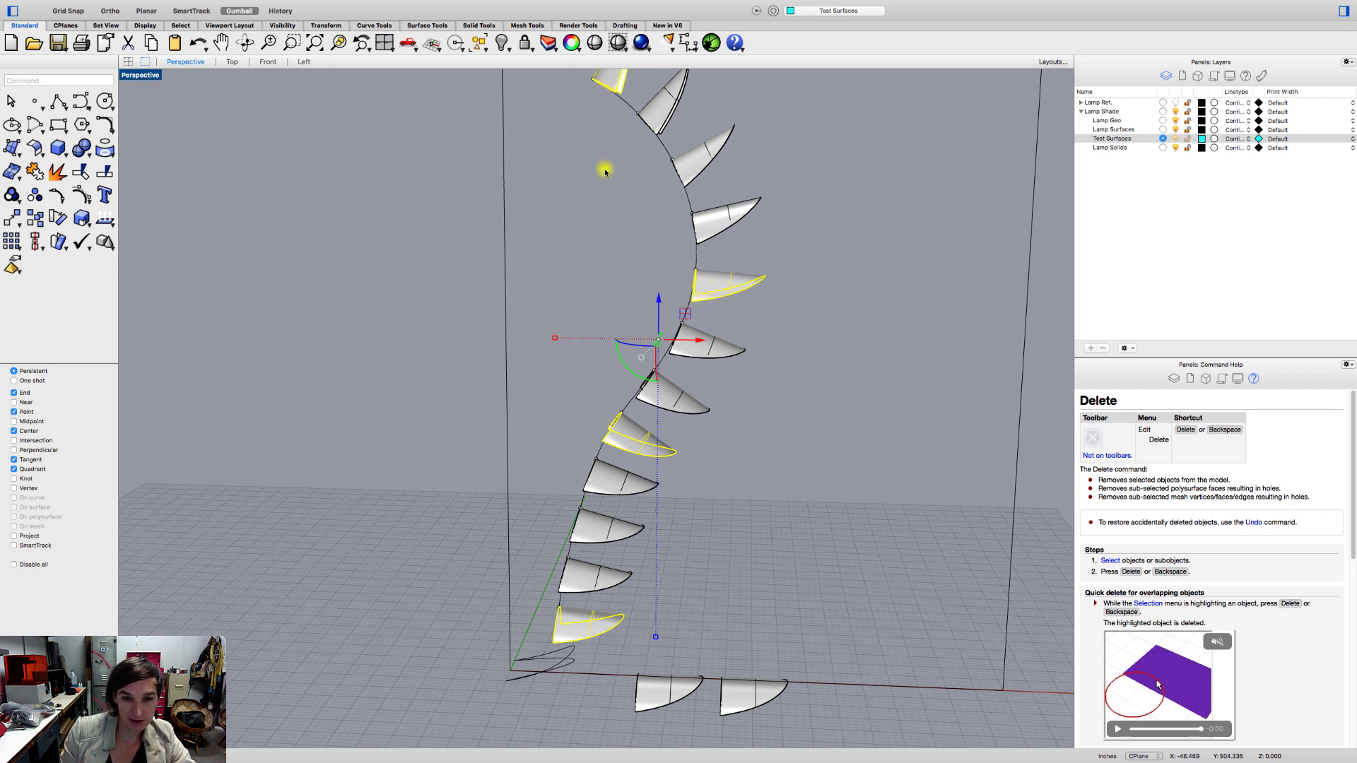
{"action": "right_click", "coordinate": [1114, 141]}
{"action": "left_click", "coordinate": [1139, 286]}
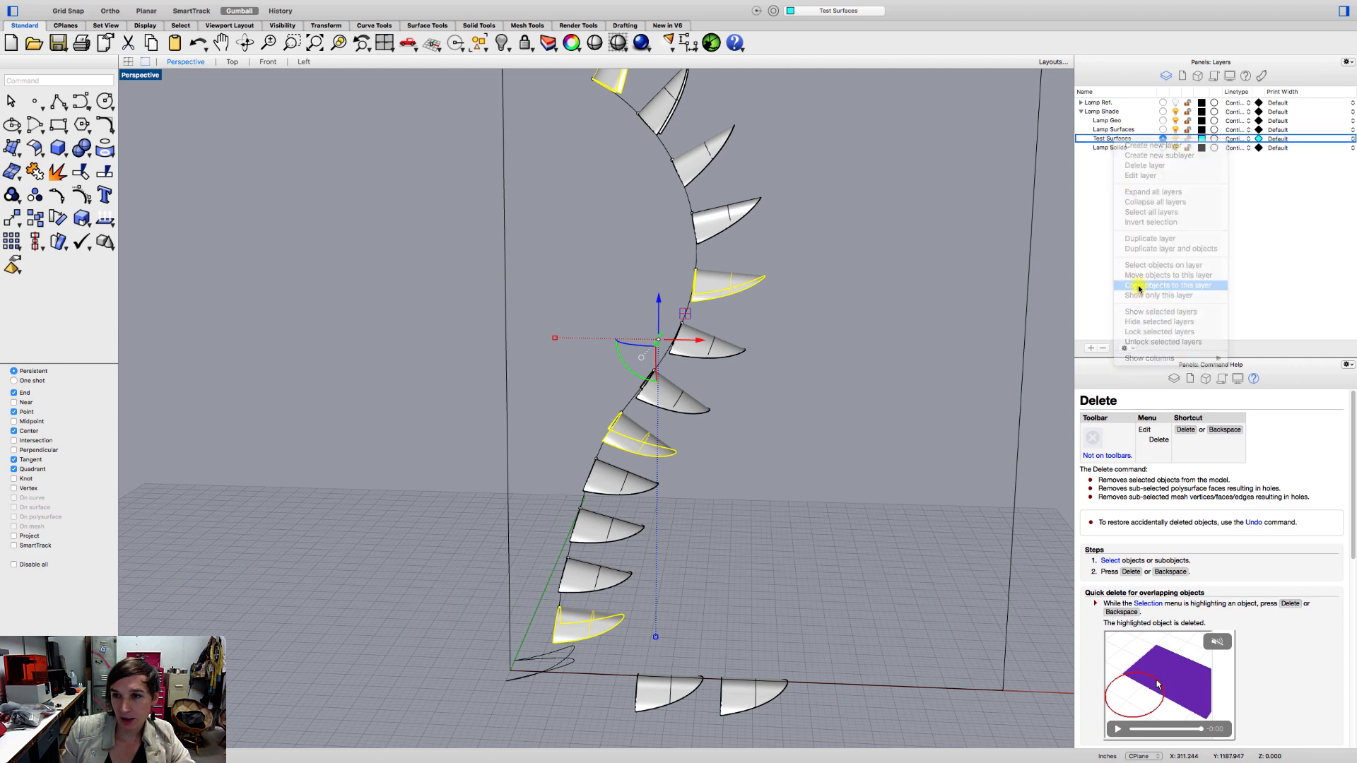
{"action": "left_click", "coordinate": [1175, 131]}
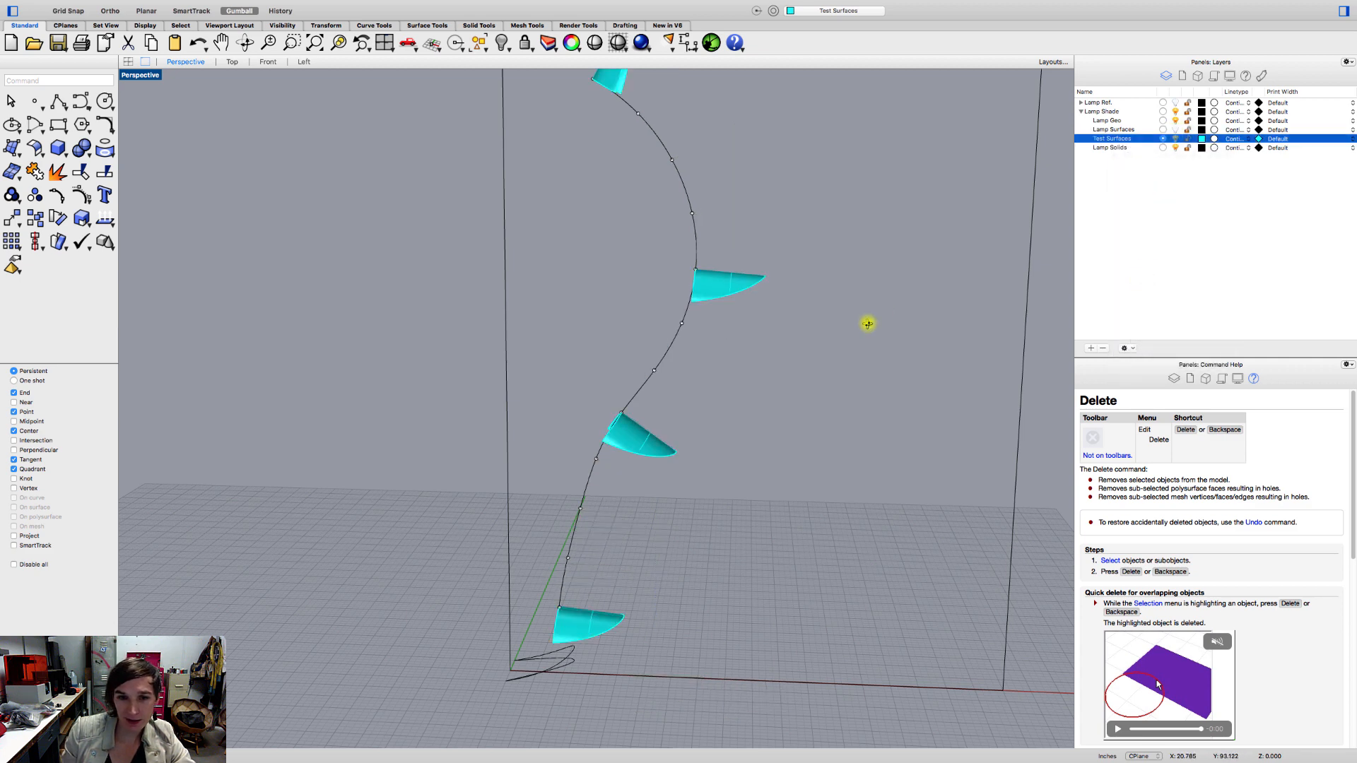
Widen the copied surface second from the top sideways, and try adjusting the width of the surface just below it.
{"action": "right_click_drag", "start_coordinate": [866, 321], "coordinate": [757, 348]}
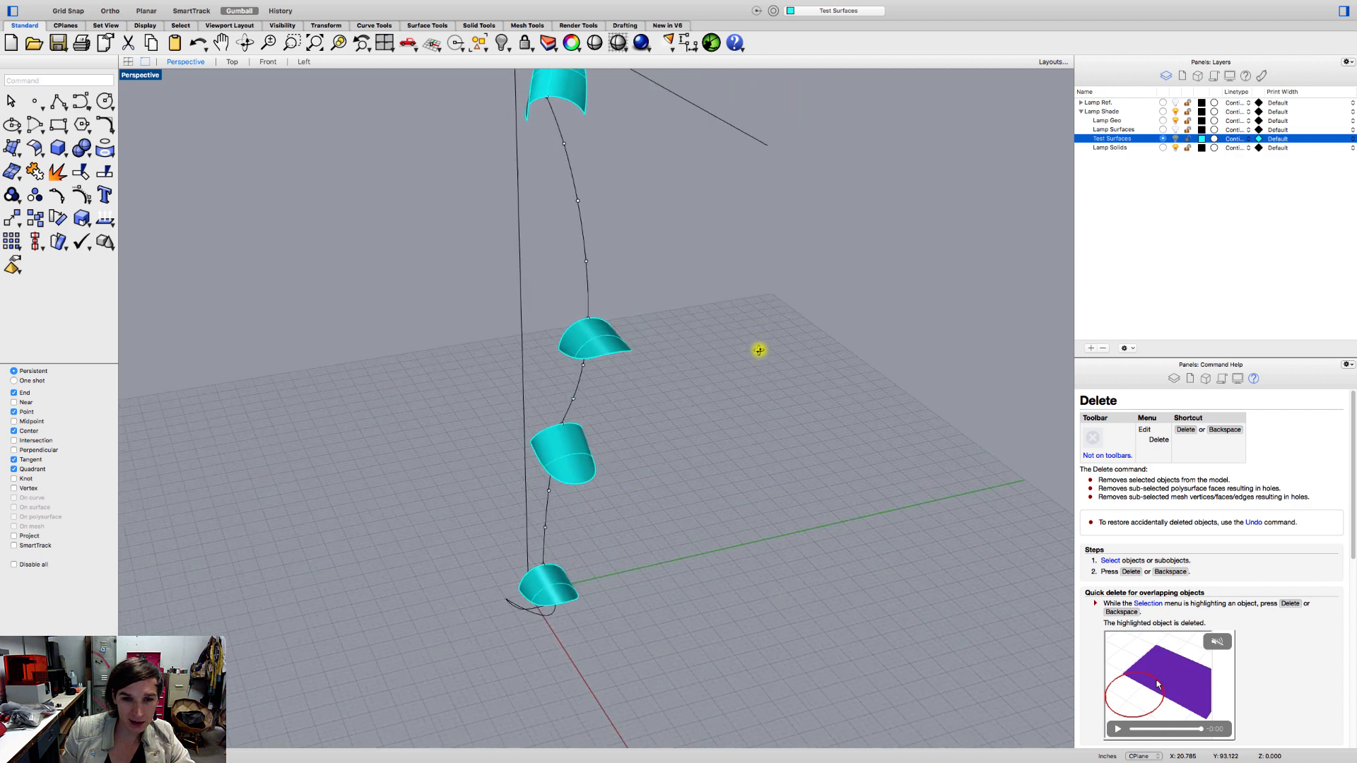
{"action": "left_click", "coordinate": [578, 351]}
{"action": "left_click_drag", "start_coordinate": [577, 351], "coordinate": [549, 355]}
{"action": "left_click", "coordinate": [578, 467]}
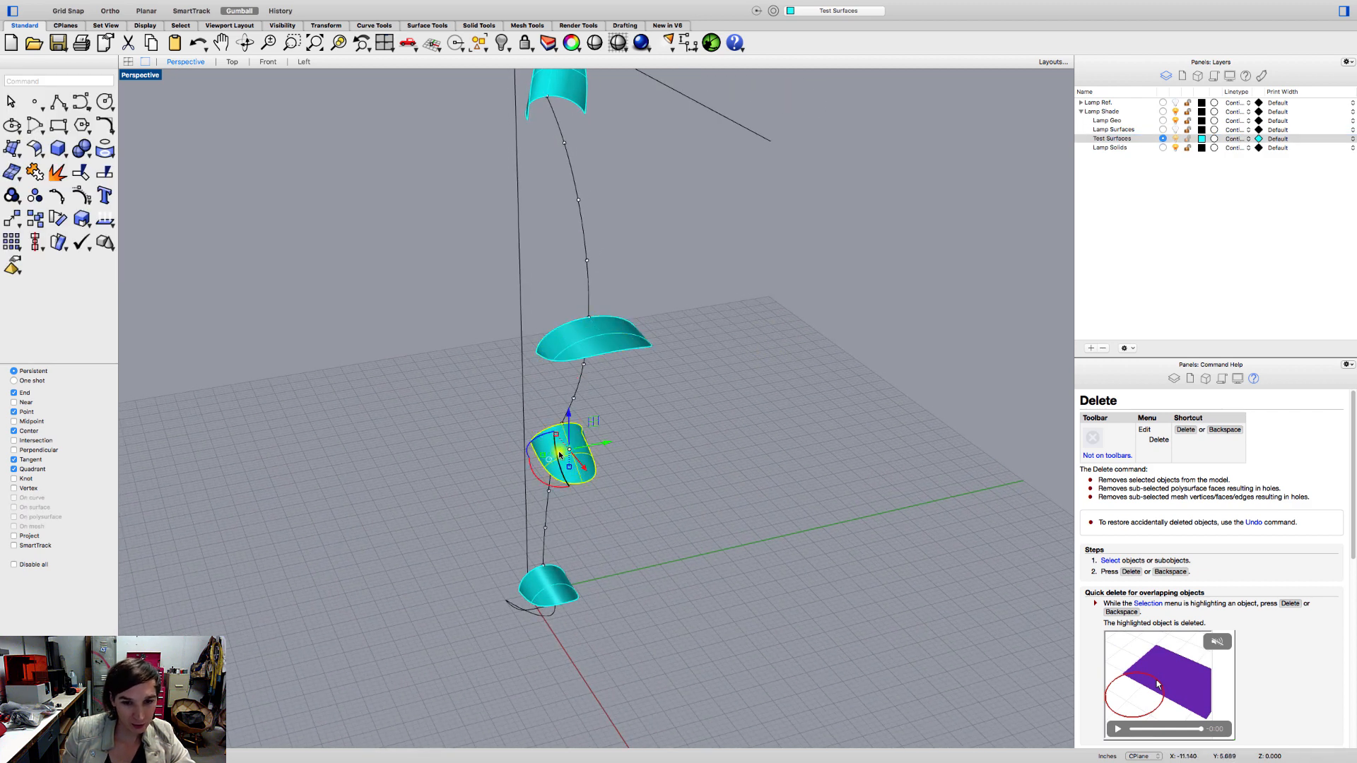
{"action": "mouse_move", "coordinate": [543, 456]}
{"action": "left_mouse_down"}
{"action": "mouse_move", "coordinate": [527, 459]}
{"action": "mouse_move", "coordinate": [544, 467]}
{"action": "left_mouse_up"}
Narrow the bottom copied surface and slightly widen the topmost one by scaling each sideways.
{"action": "left_click", "coordinate": [558, 576]}
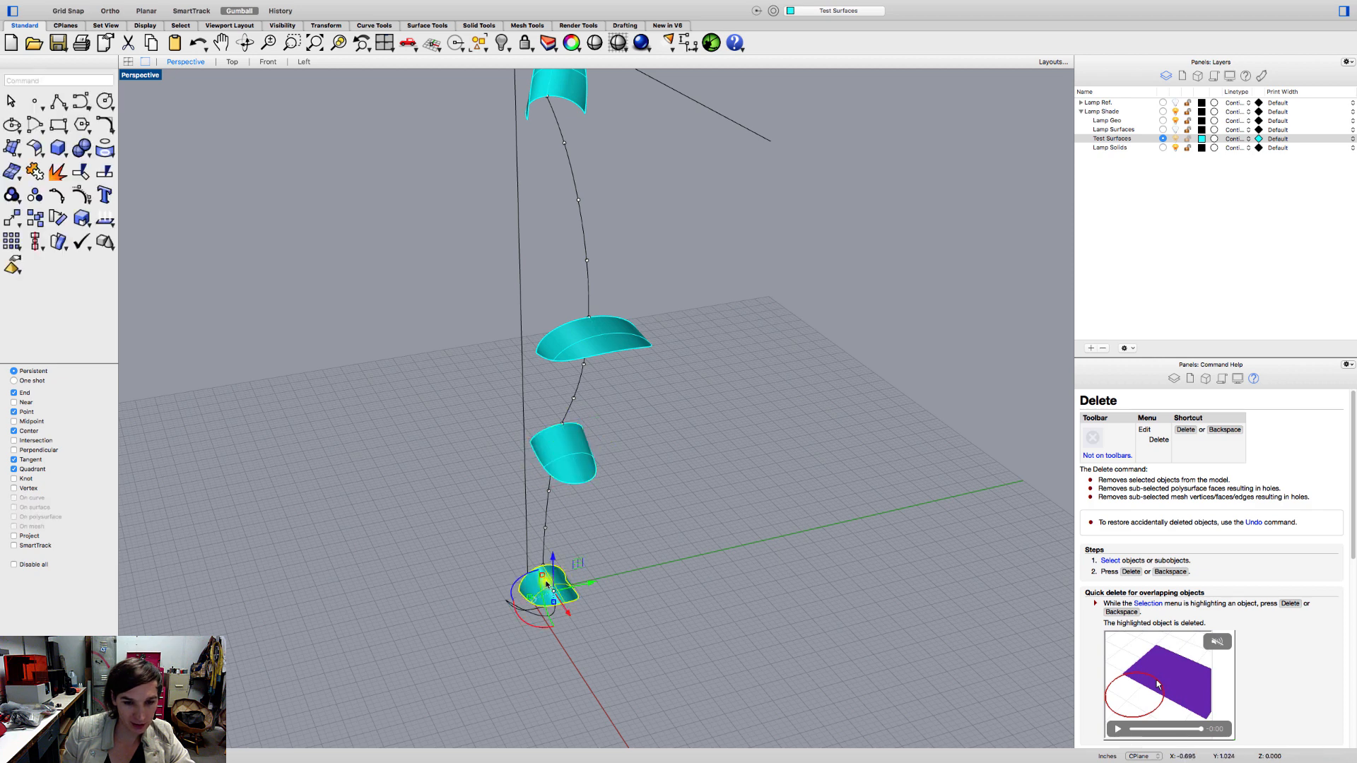
{"action": "left_click_drag", "start_coordinate": [538, 598], "coordinate": [541, 592]}
{"action": "left_click", "coordinate": [613, 541]}
{"action": "right_click_drag", "start_coordinate": [584, 338], "coordinate": [584, 460], "text": "shift"}
{"action": "left_click", "coordinate": [573, 217]}
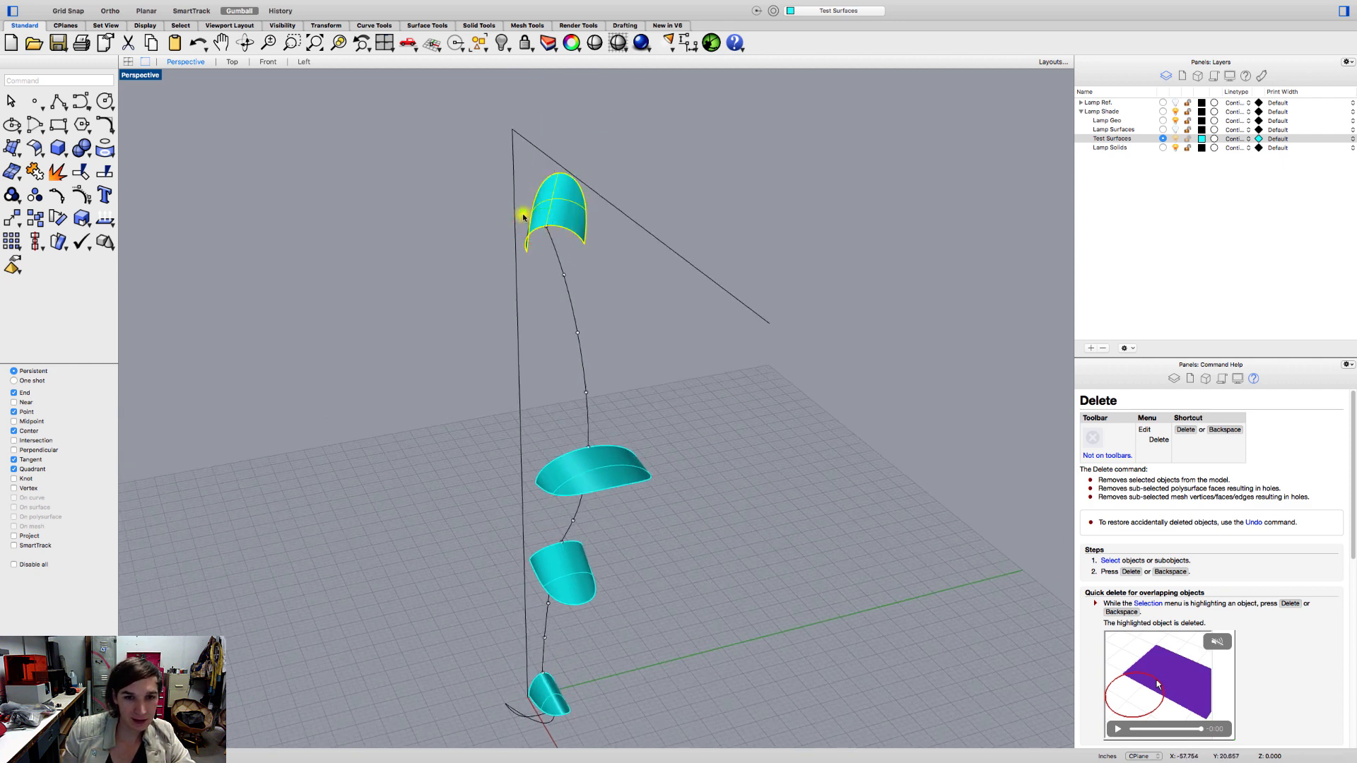
{"action": "left_click_drag", "start_coordinate": [518, 219], "coordinate": [519, 215]}
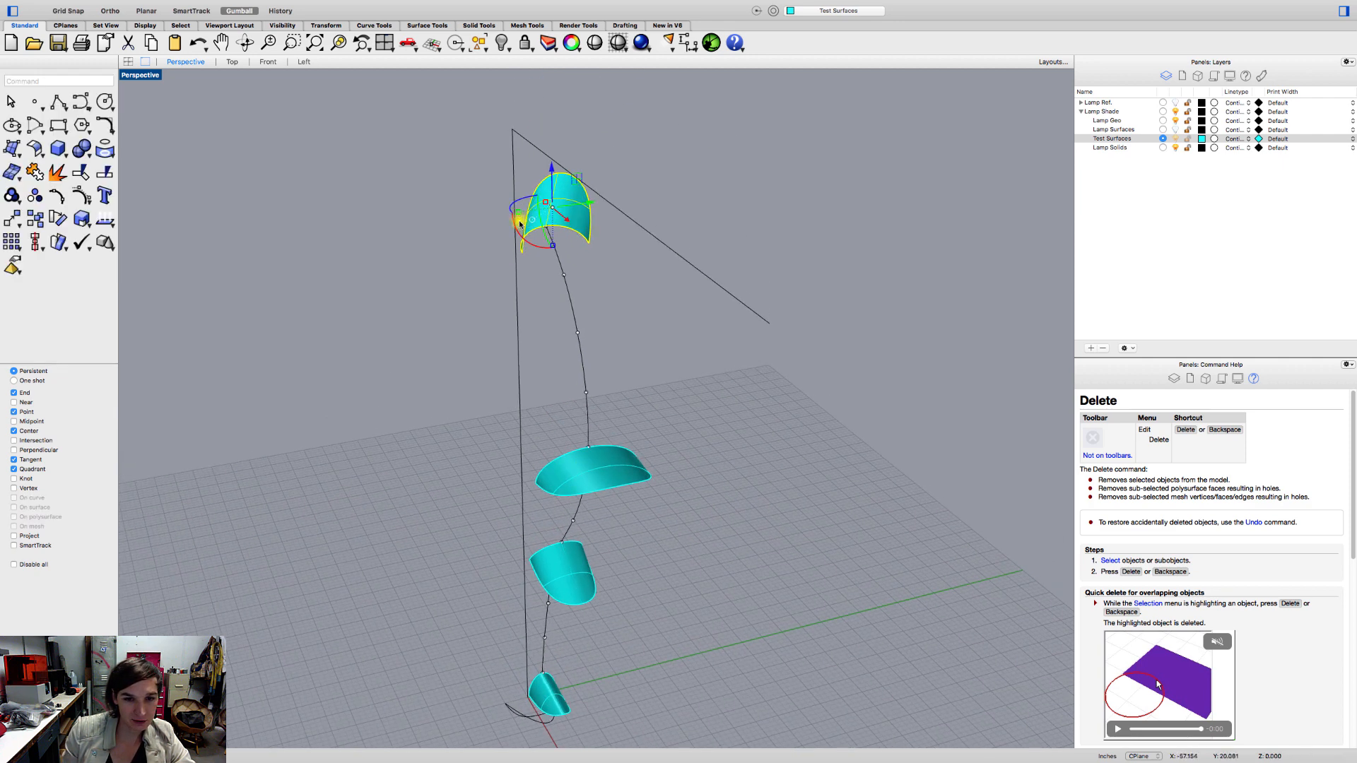
Create a polar array of all four cyan surfaces around the origin, with 10 items filling 360 degrees.
{"action": "left_click", "coordinate": [612, 456], "text": "shift"}
{"action": "left_click", "coordinate": [570, 583], "text": "shift"}
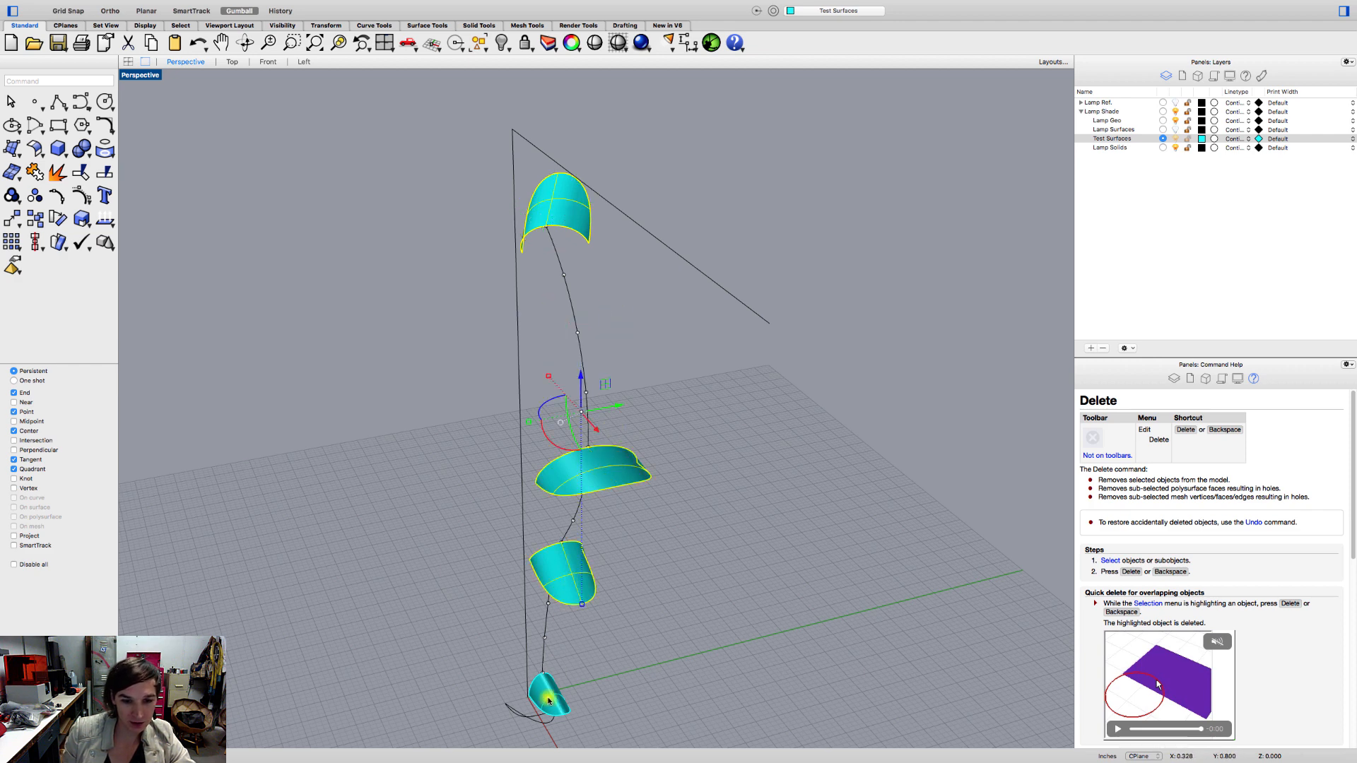
{"action": "left_click", "coordinate": [549, 697], "text": "shift"}
{"action": "left_click", "coordinate": [19, 249]}
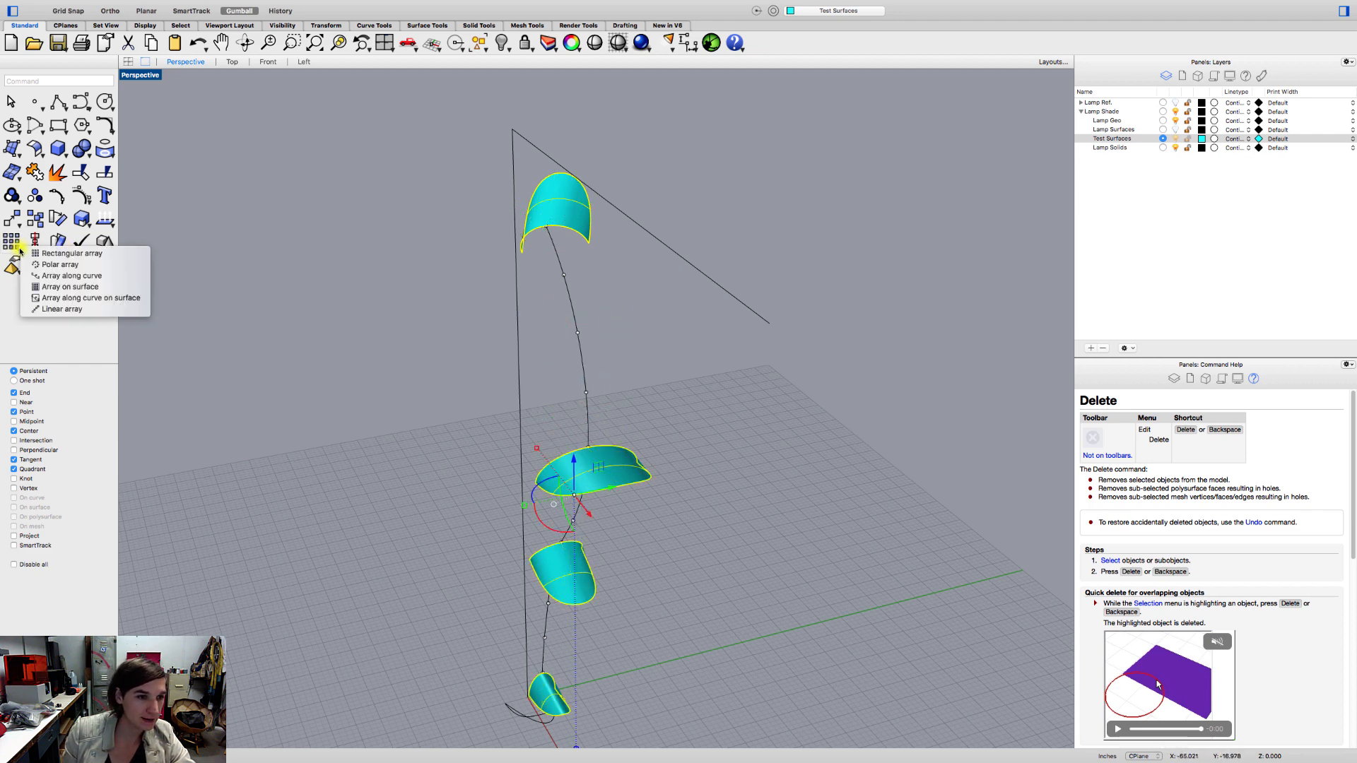
{"action": "left_click", "coordinate": [33, 265]}
{"action": "right_click_drag", "start_coordinate": [290, 382], "coordinate": [283, 274], "text": "shift"}
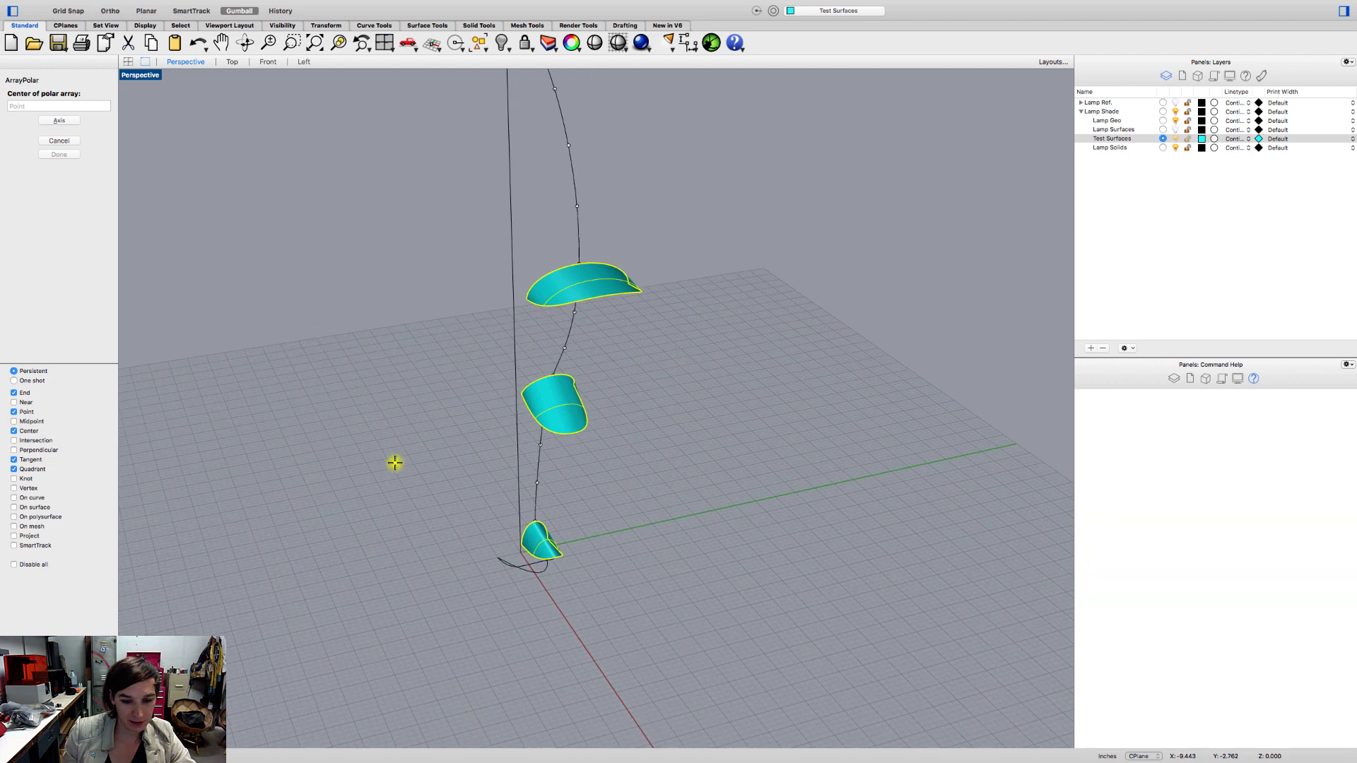
{"action": "type", "text": "0"}
{"action": "key", "text": "Return"}
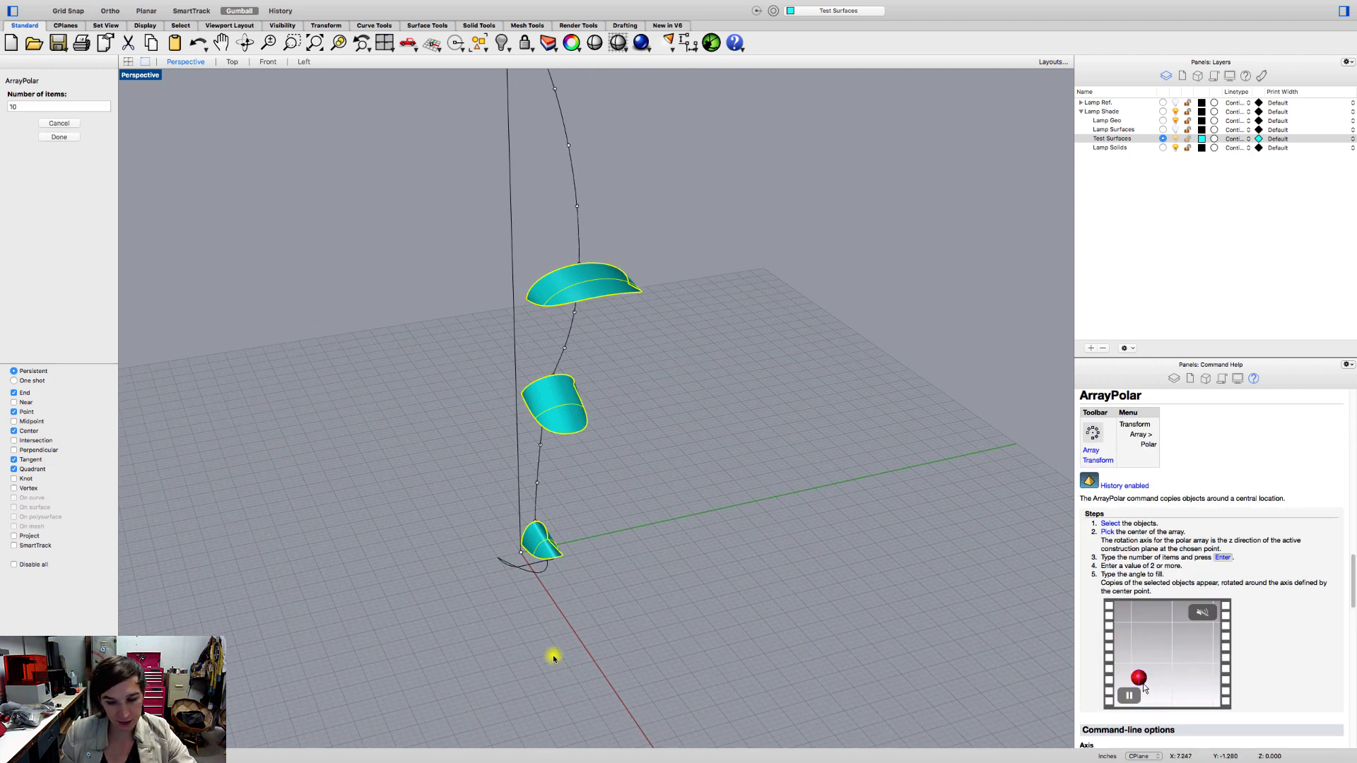
{"action": "key", "text": "Return"}
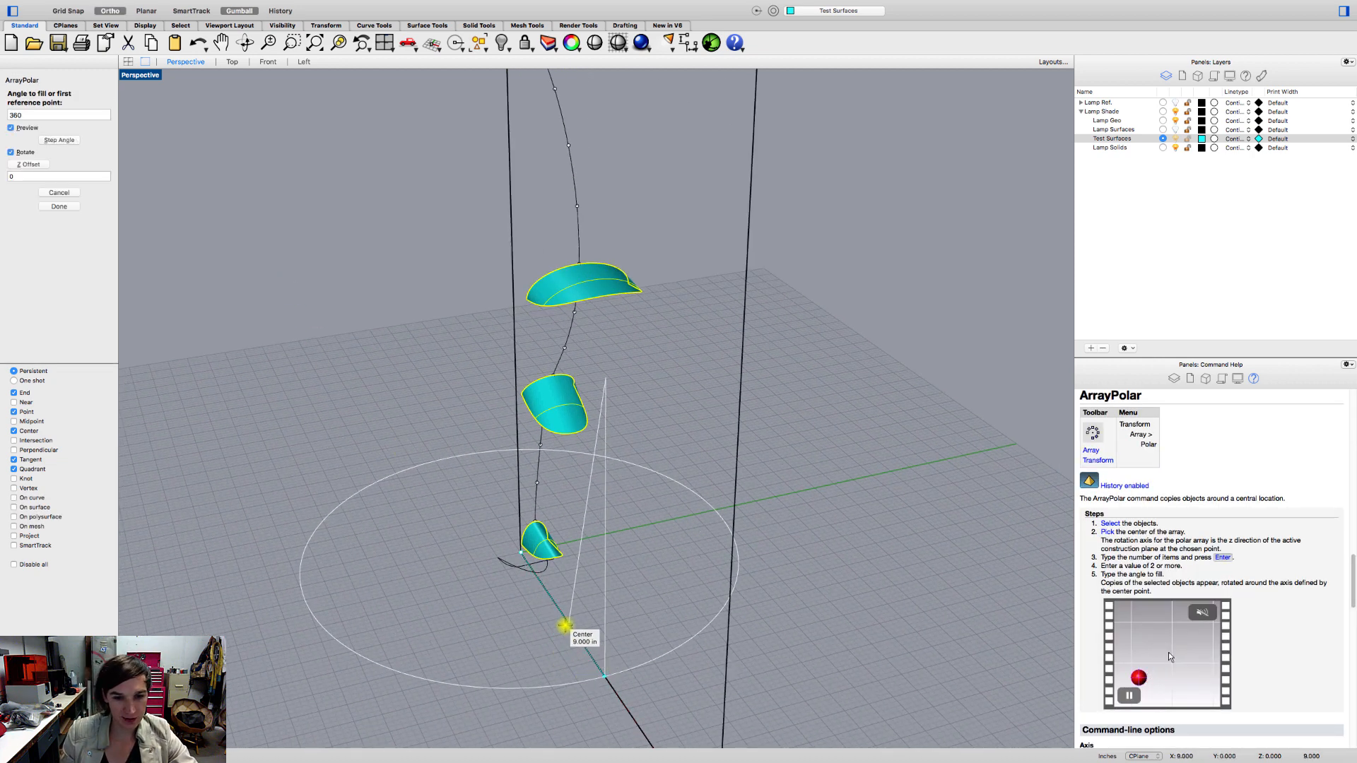
{"action": "left_click", "coordinate": [566, 624]}
{"action": "left_click", "coordinate": [571, 619]}
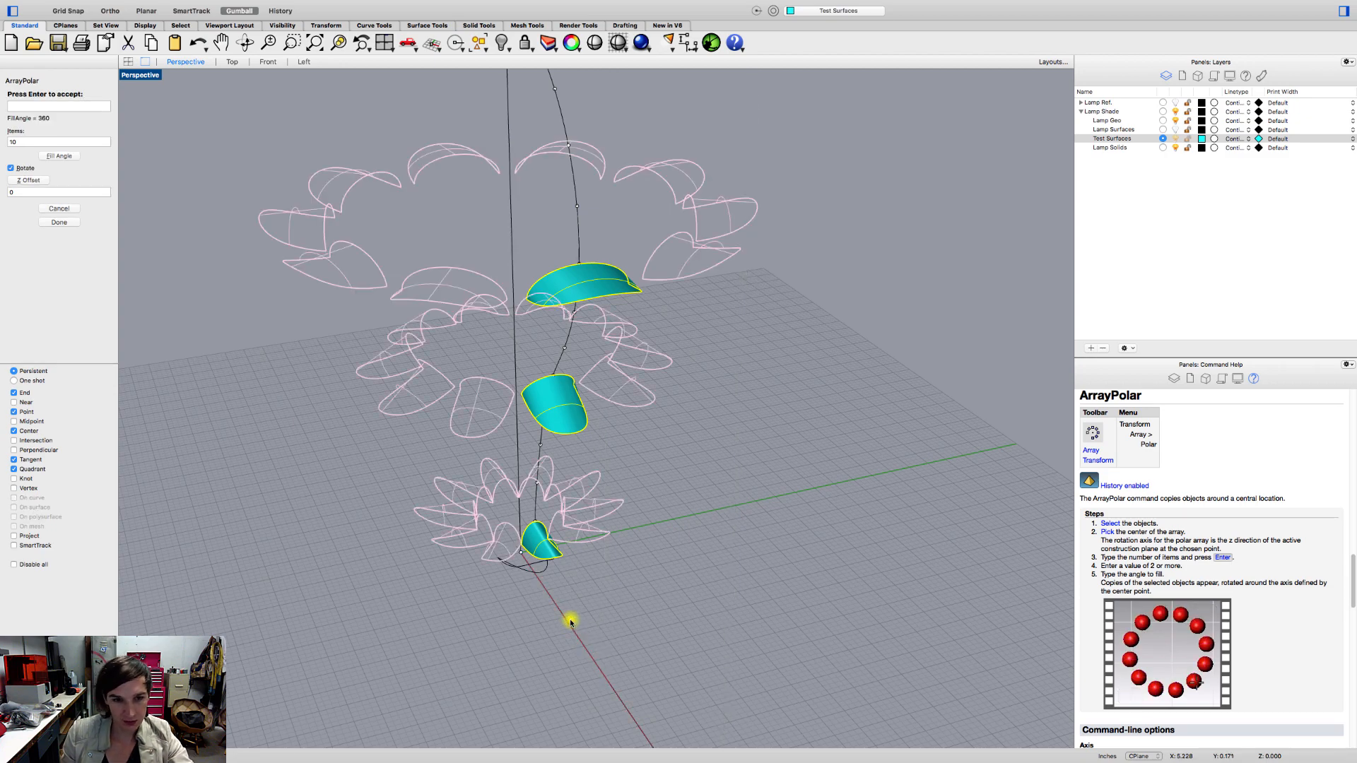
{"action": "mouse_move", "coordinate": [566, 618]}
{"action": "right_mouse_down"}
{"action": "mouse_move", "coordinate": [550, 589]}
{"action": "mouse_move", "coordinate": [521, 647]}
{"action": "mouse_move", "coordinate": [530, 676]}
{"action": "mouse_move", "coordinate": [549, 664]}
{"action": "mouse_move", "coordinate": [562, 580]}
{"action": "mouse_move", "coordinate": [575, 591]}
{"action": "mouse_move", "coordinate": [555, 598]}
{"action": "right_mouse_up"}
{"action": "scroll", "coordinate": [521, 563], "scroll_direction": "up", "scroll_amount": 10}
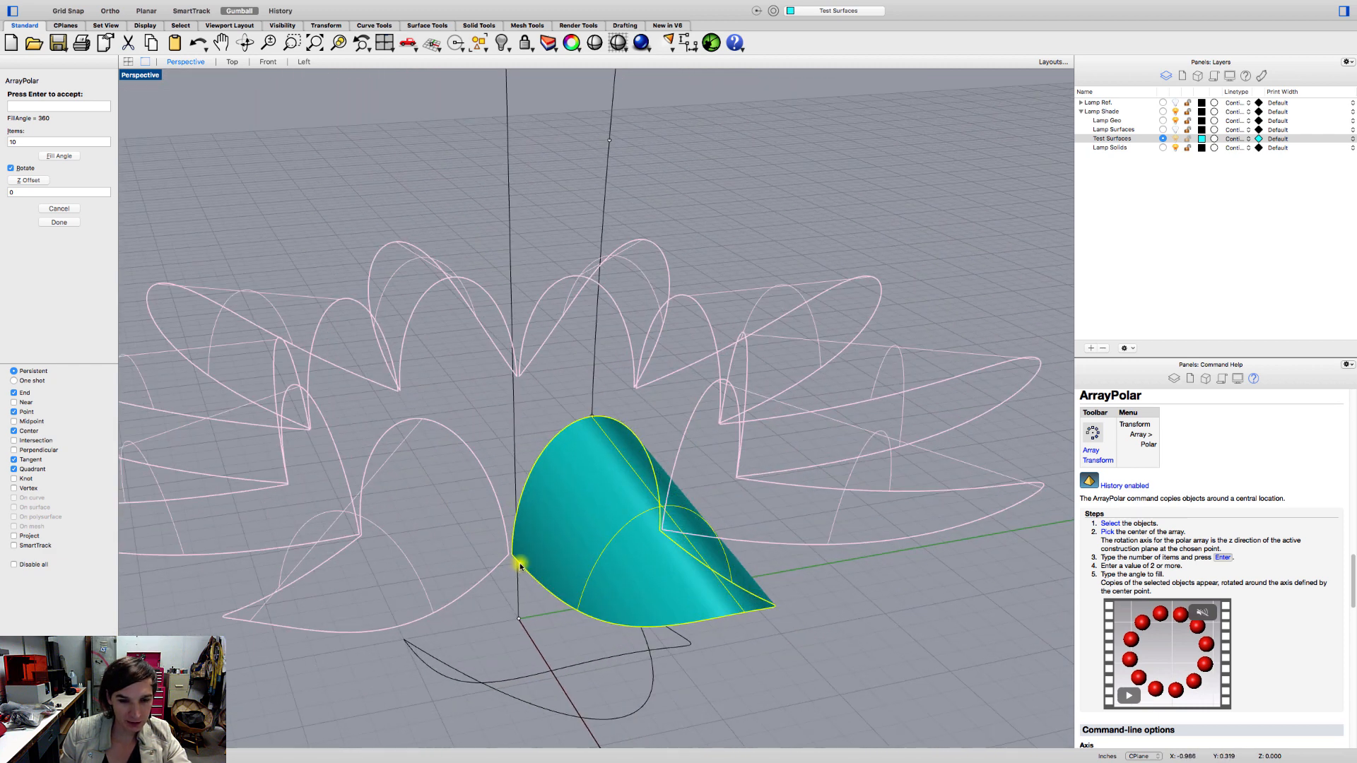
{"action": "key", "text": "Return"}
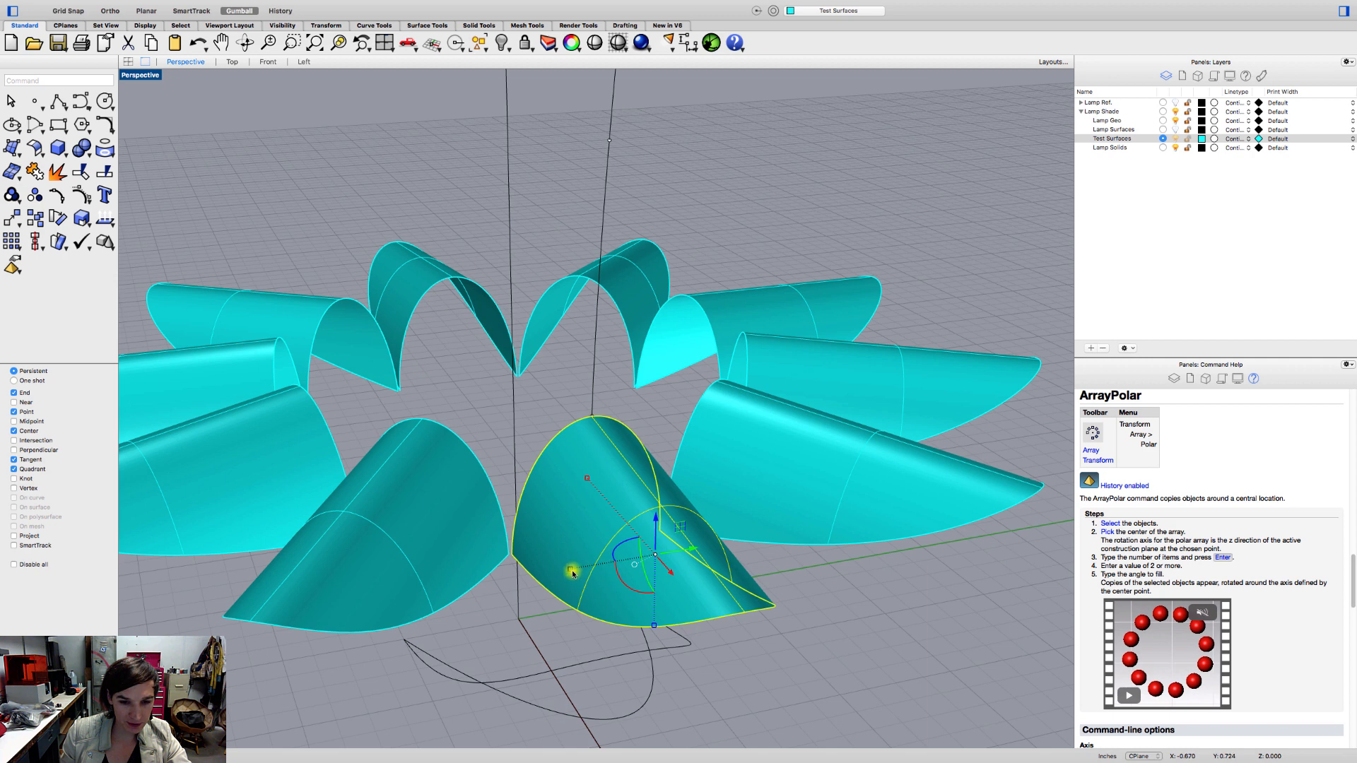
Narrow the original surface in the bottom ring slightly, and delete the nine arrayed copies around it.
{"action": "left_click_drag", "start_coordinate": [572, 571], "coordinate": [577, 571]}
{"action": "left_click", "coordinate": [463, 555]}
{"action": "key", "text": "Delete"}
{"action": "left_click", "coordinate": [319, 467]}
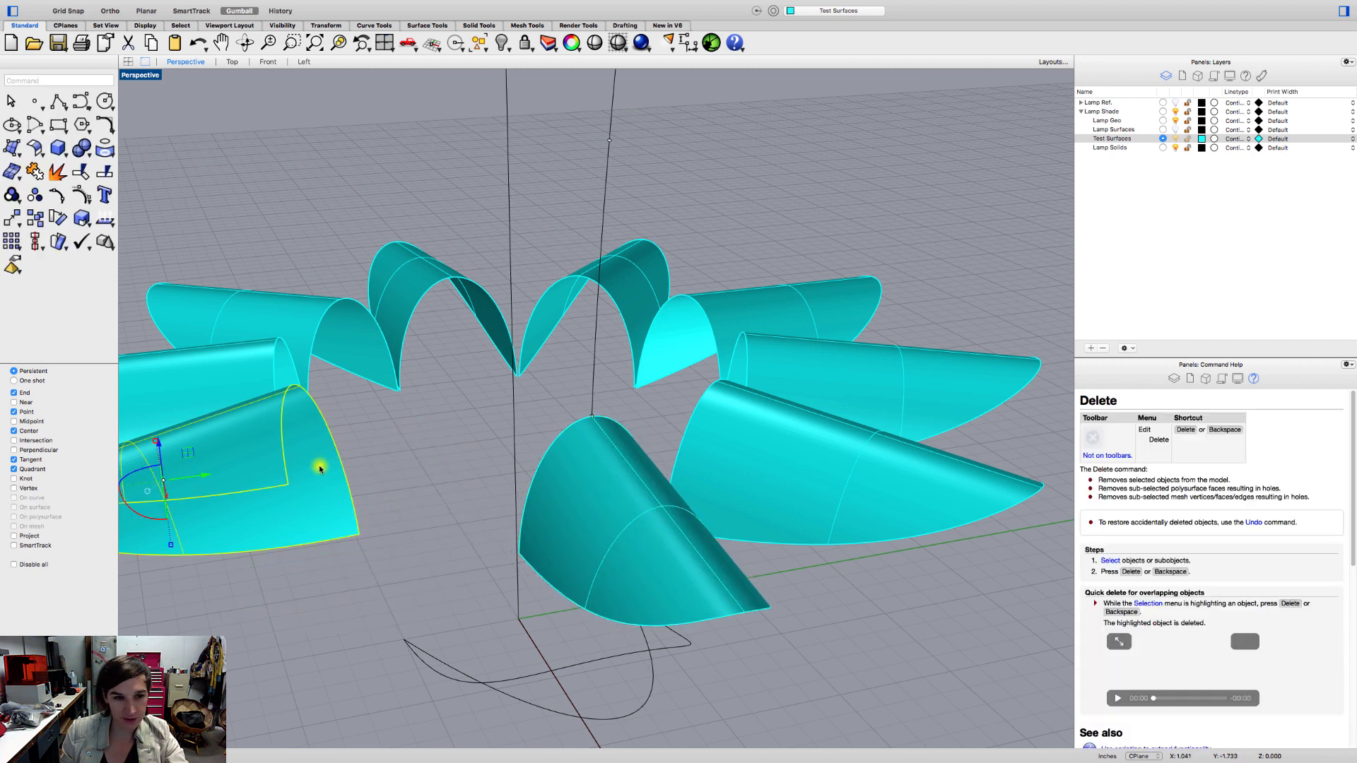
{"action": "key", "text": "Delete"}
{"action": "left_click", "coordinate": [258, 384]}
{"action": "key", "text": "Delete"}
{"action": "left_click", "coordinate": [288, 358]}
{"action": "key", "text": "Delete"}
{"action": "left_click", "coordinate": [388, 312]}
{"action": "key", "text": "Delete"}
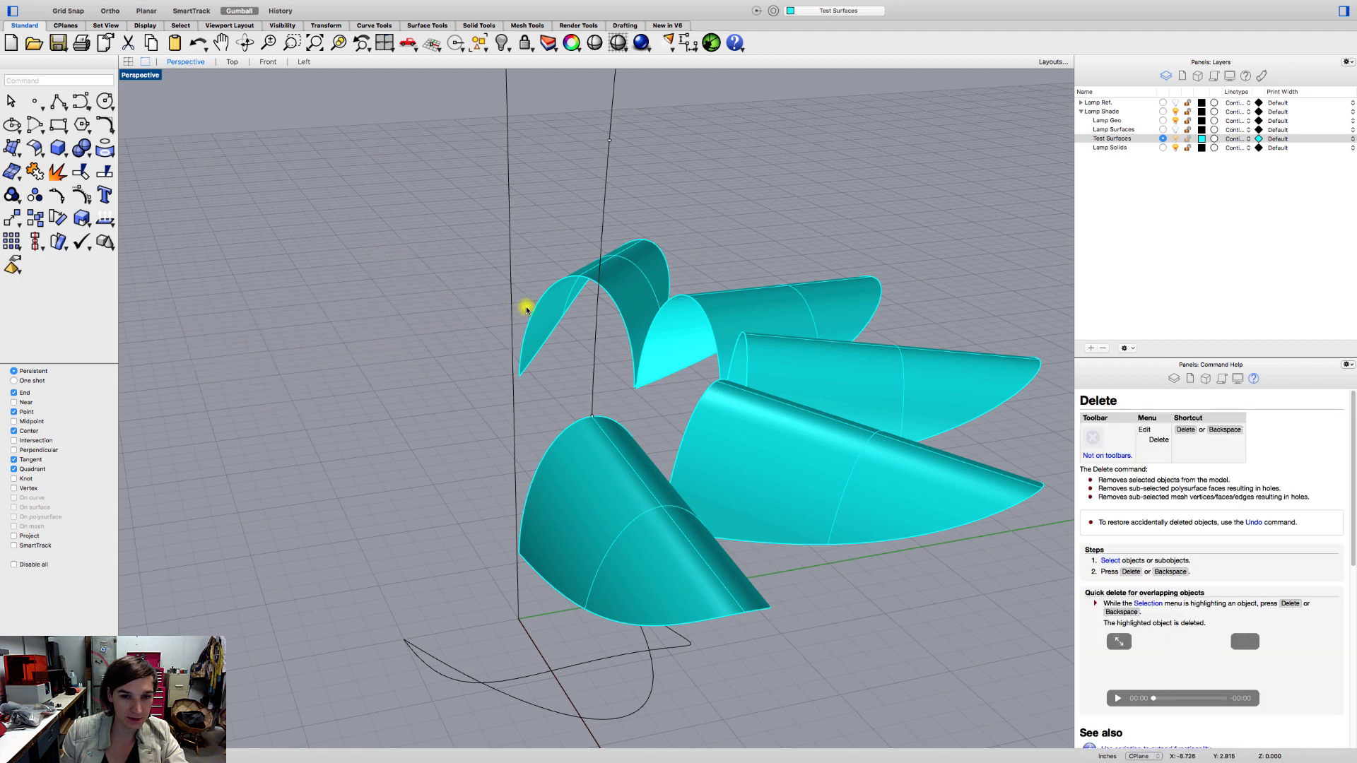
{"action": "left_click", "coordinate": [527, 309]}
{"action": "key", "text": "Delete"}
{"action": "left_click", "coordinate": [692, 325]}
{"action": "key", "text": "Delete"}
{"action": "left_click", "coordinate": [794, 385]}
{"action": "key", "text": "Delete"}
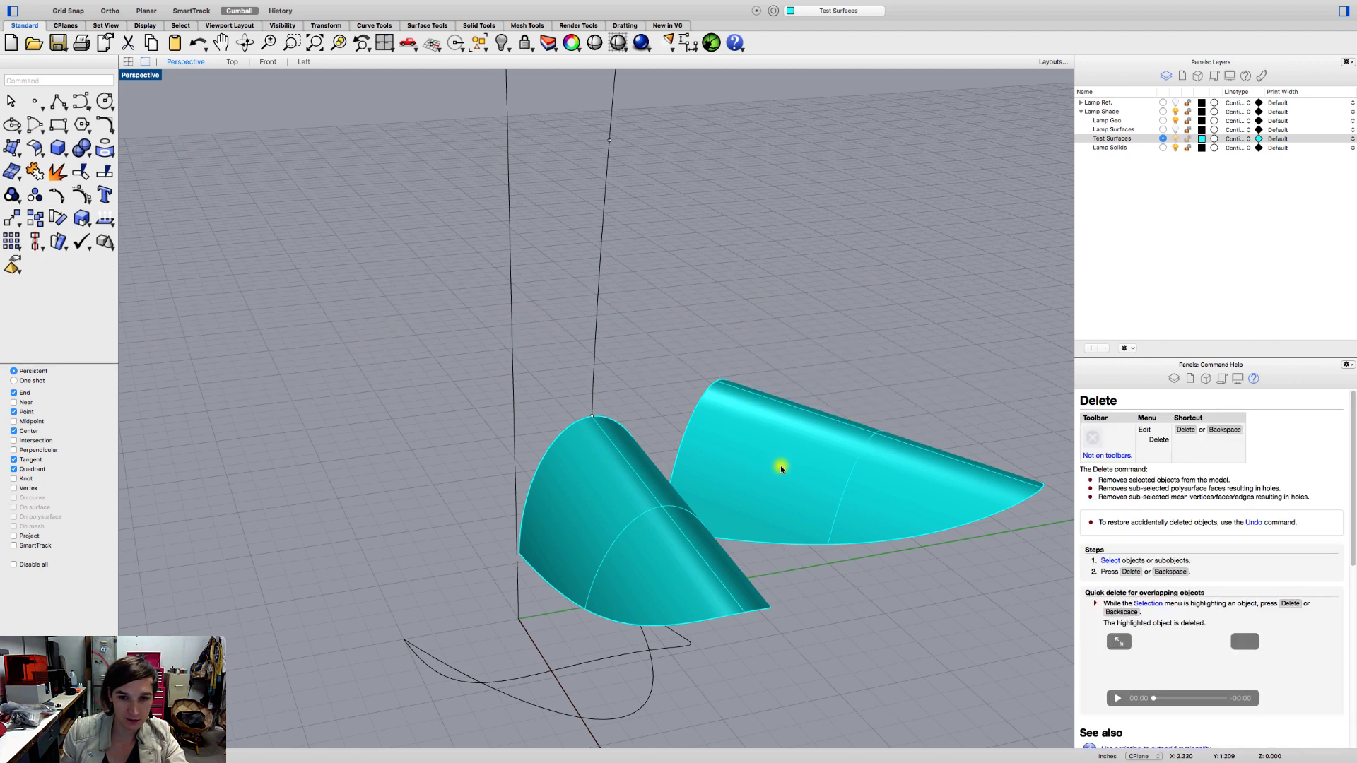
{"action": "left_click", "coordinate": [781, 469]}
{"action": "key", "text": "Delete"}
{"action": "scroll", "coordinate": [646, 502], "scroll_direction": "down", "scroll_amount": 6}
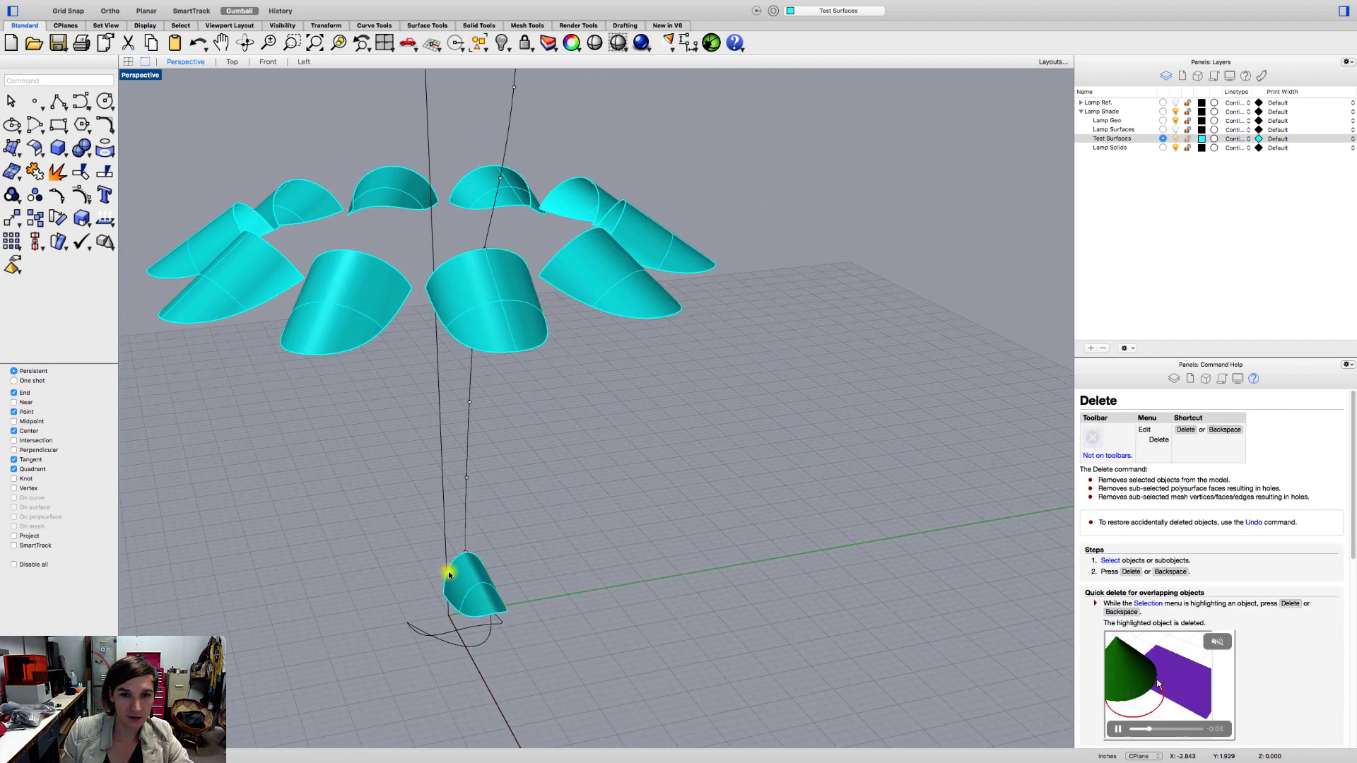
Set up a surface tween from the single petal near the origin to the matching petal in the ring above it.
{"action": "right_click_drag", "start_coordinate": [449, 573], "coordinate": [520, 561]}
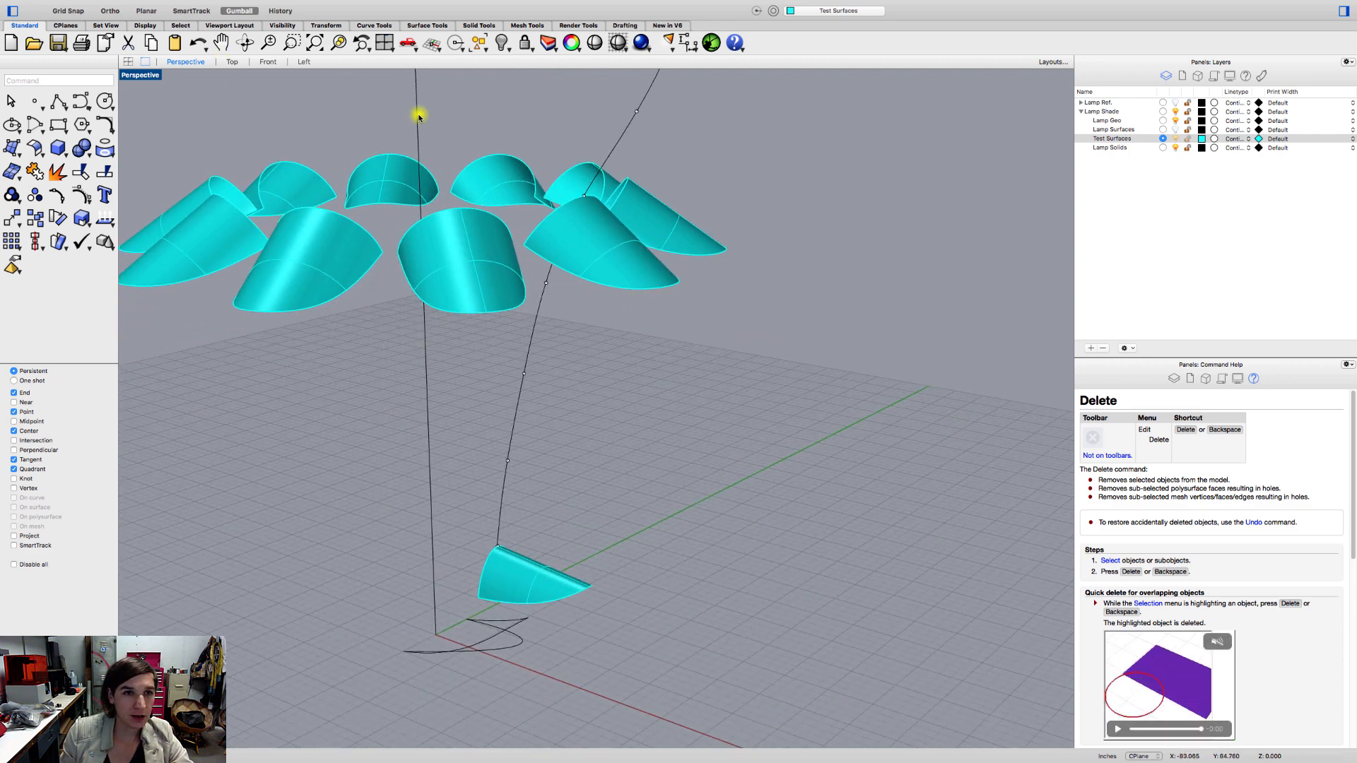
{"action": "left_click", "coordinate": [429, 25]}
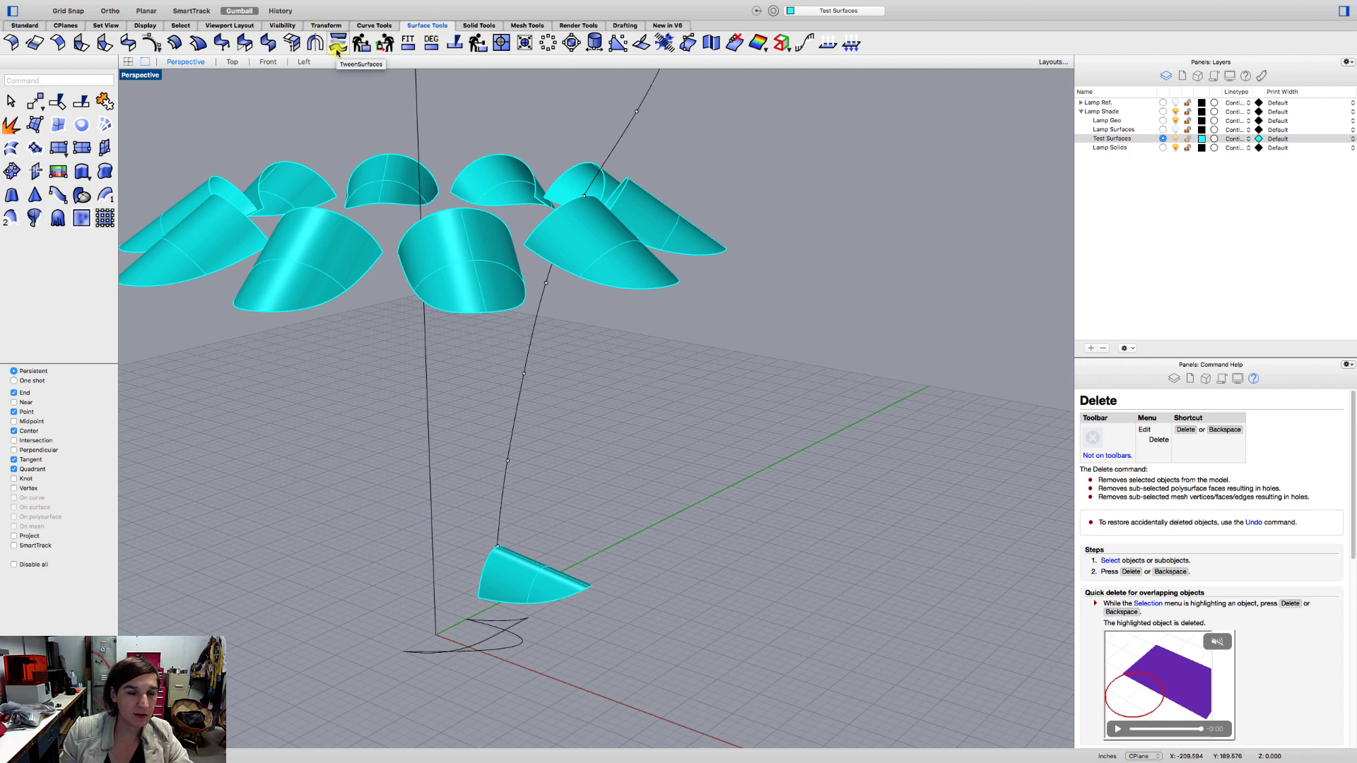
{"action": "mouse_move", "coordinate": [274, 3]}
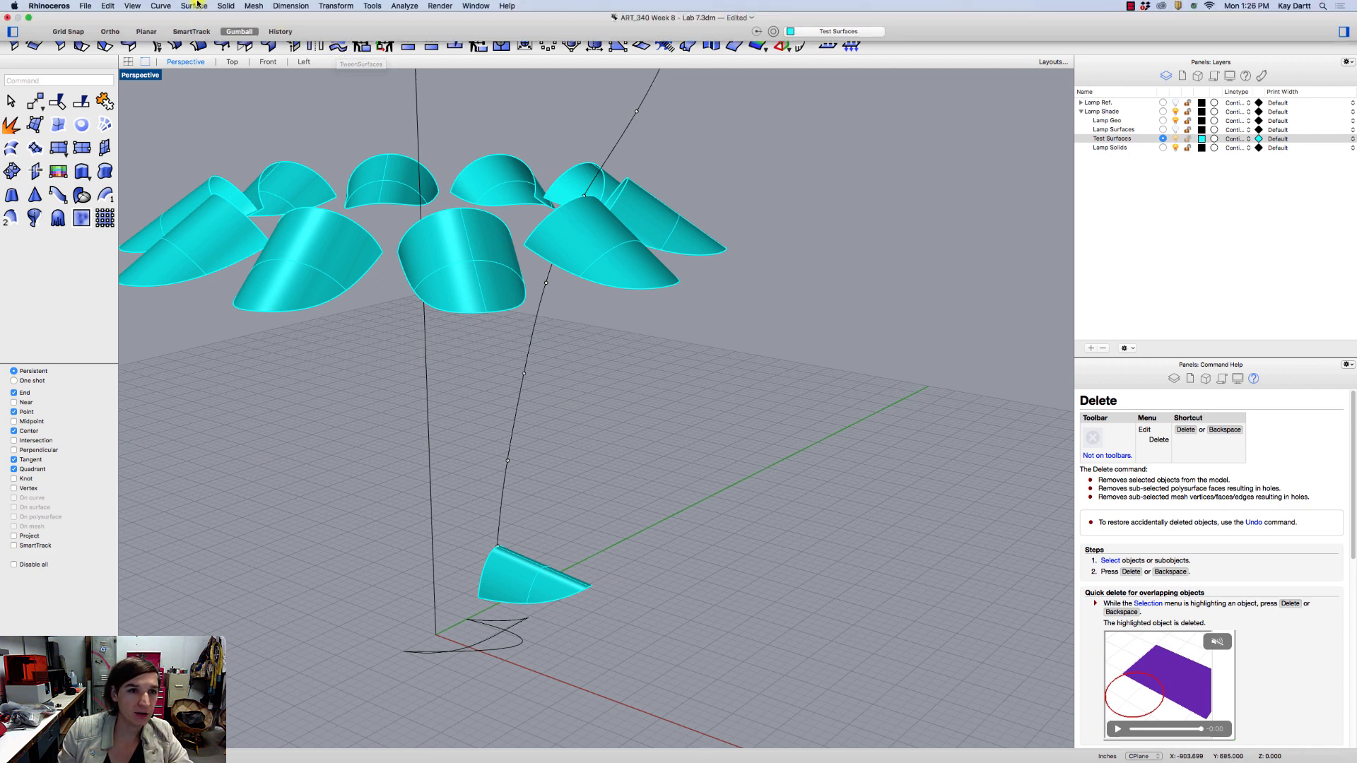
{"action": "left_click", "coordinate": [193, 5]}
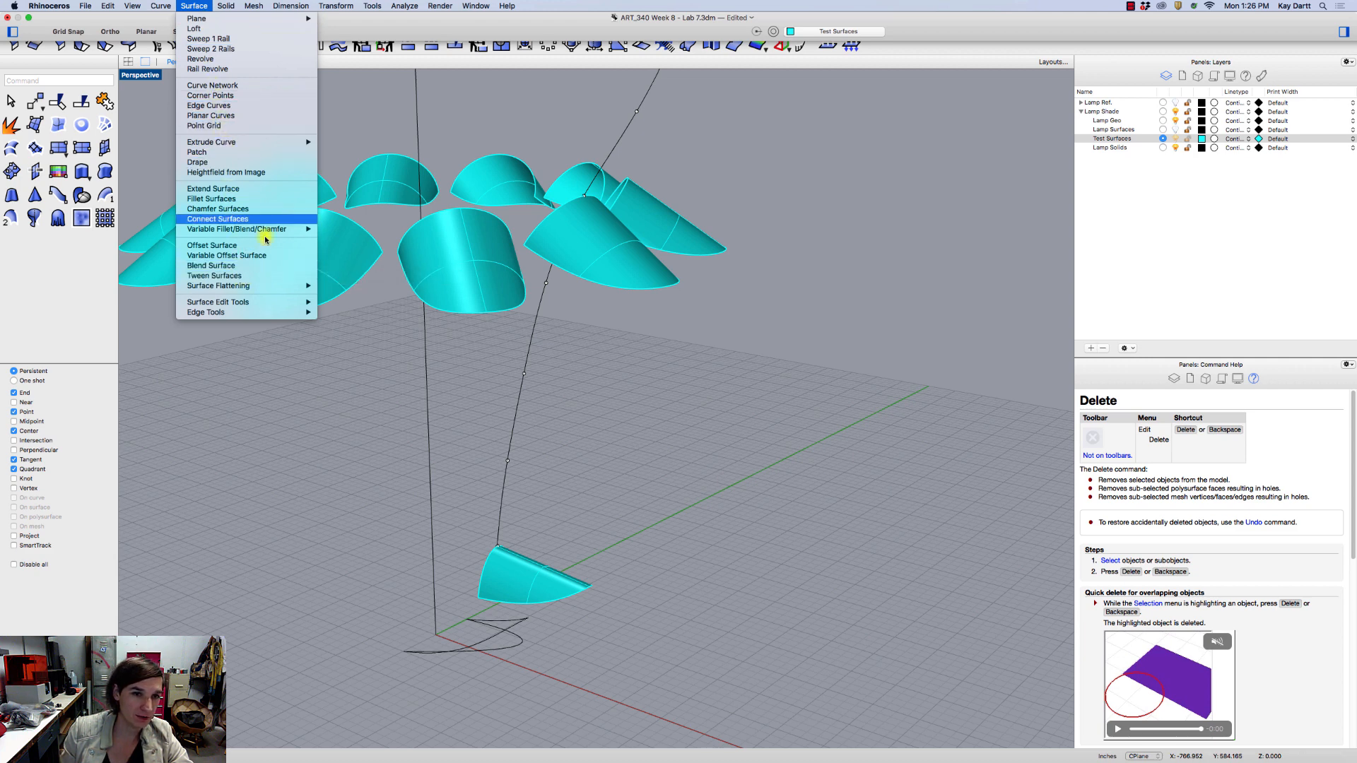
{"action": "mouse_move", "coordinate": [372, 5]}
{"action": "left_click", "coordinate": [339, 44]}
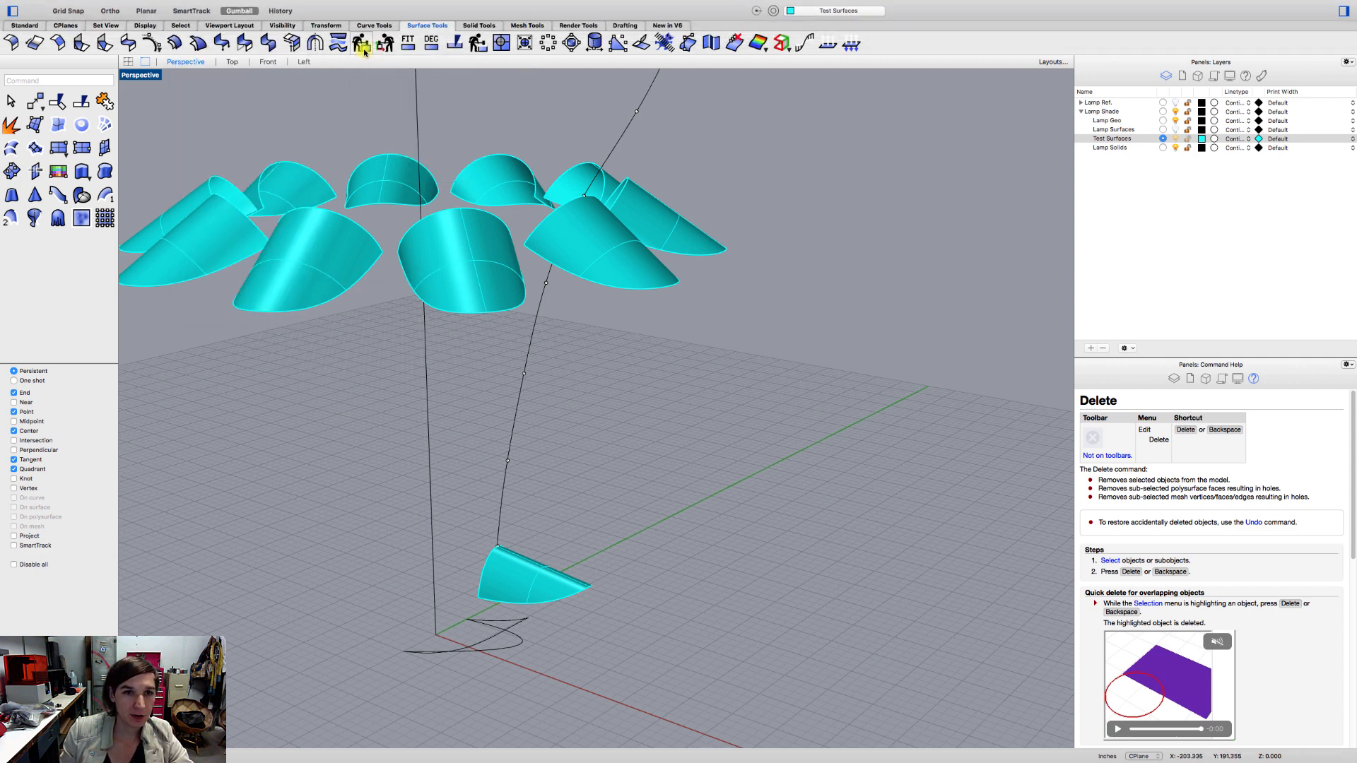
{"action": "left_click", "coordinate": [338, 43]}
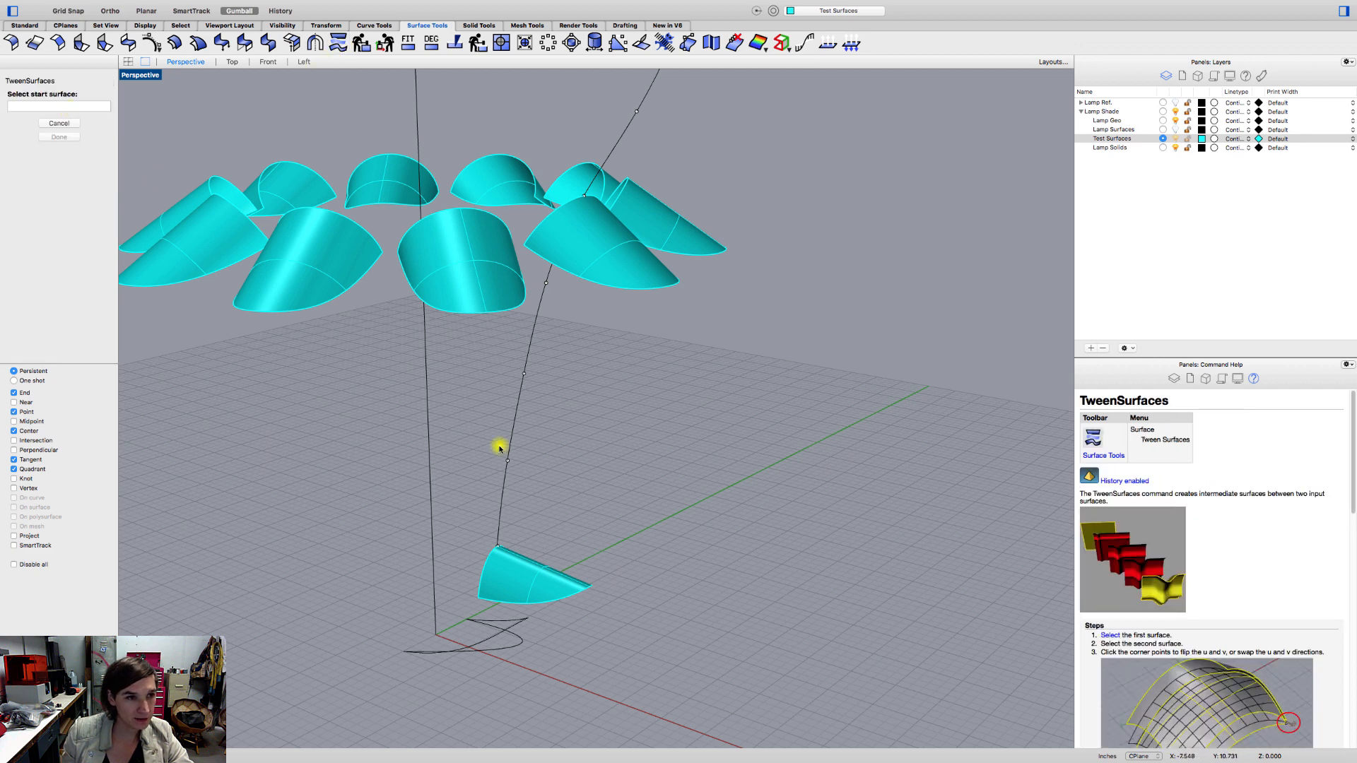
{"action": "left_click", "coordinate": [536, 597]}
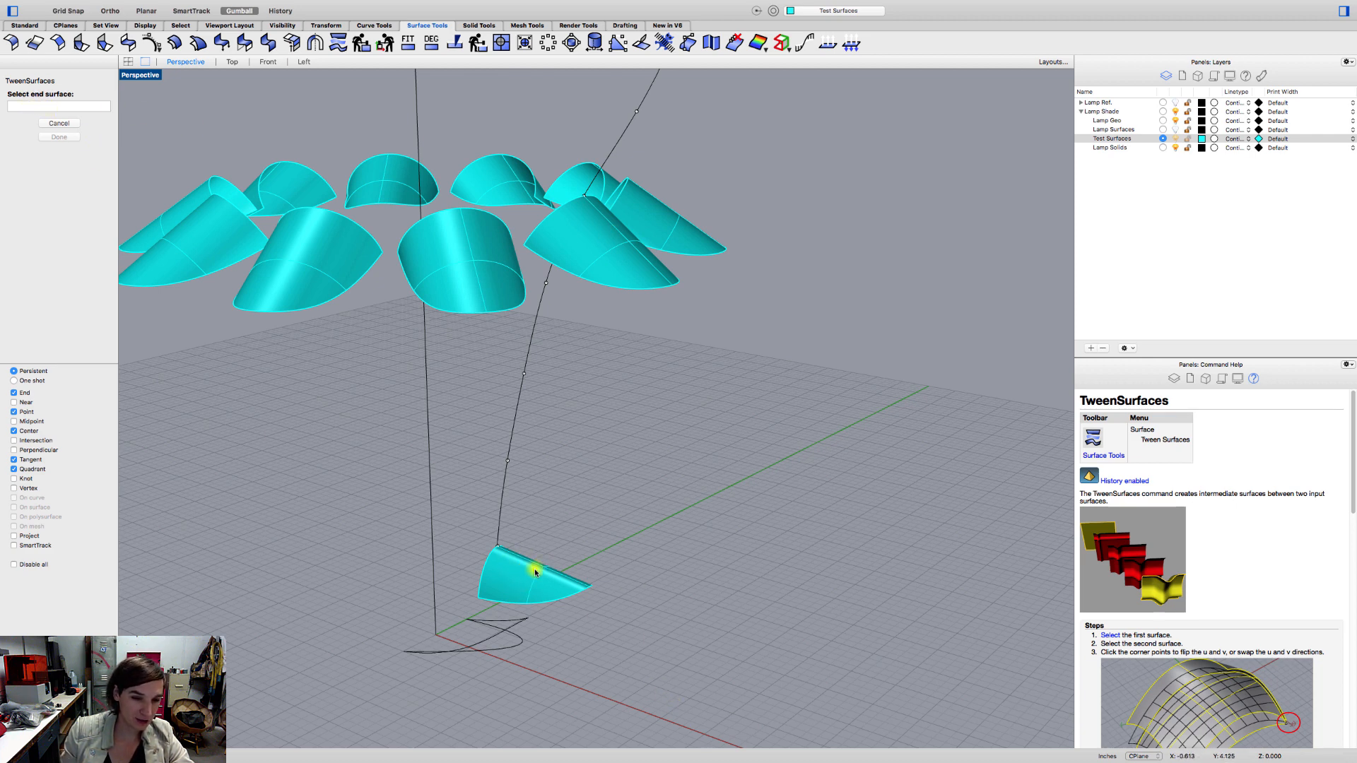
{"action": "right_click_drag", "start_coordinate": [542, 531], "coordinate": [554, 538]}
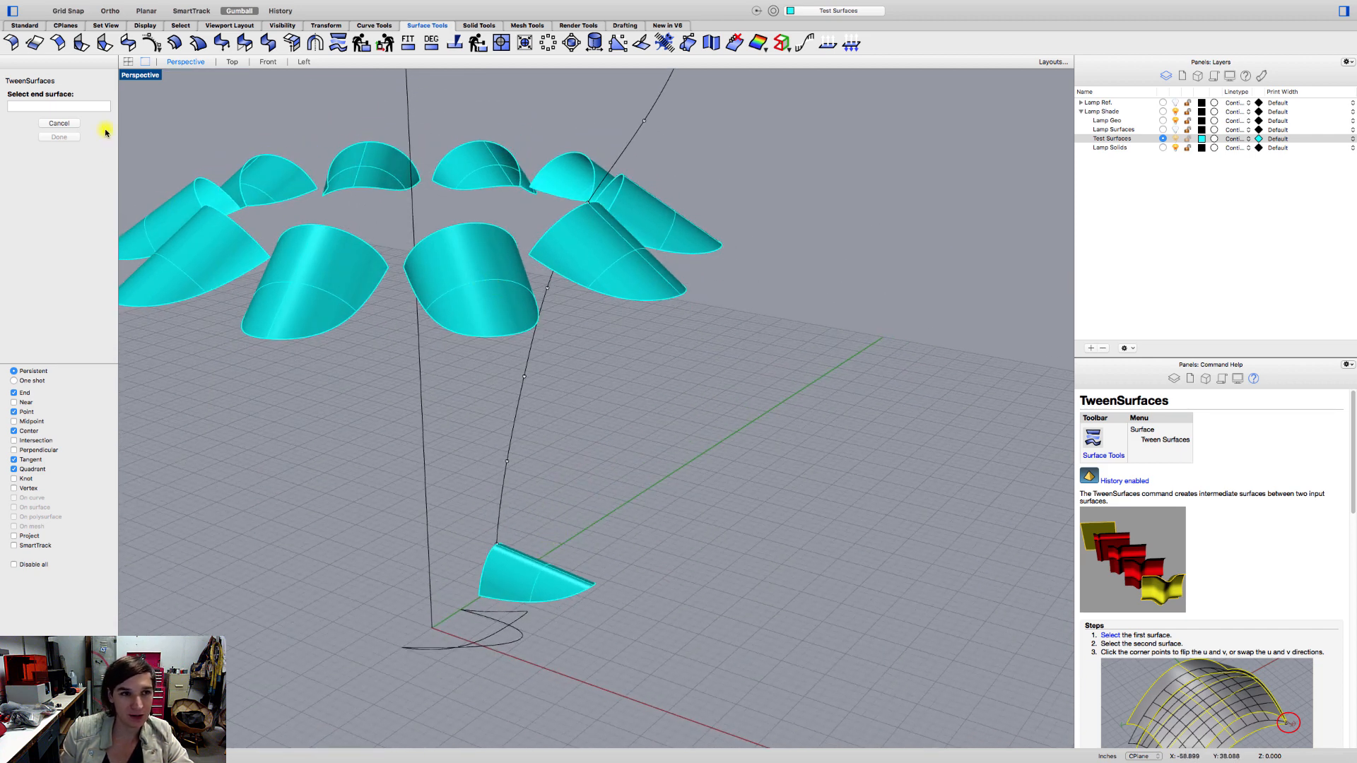
{"action": "left_click", "coordinate": [638, 265]}
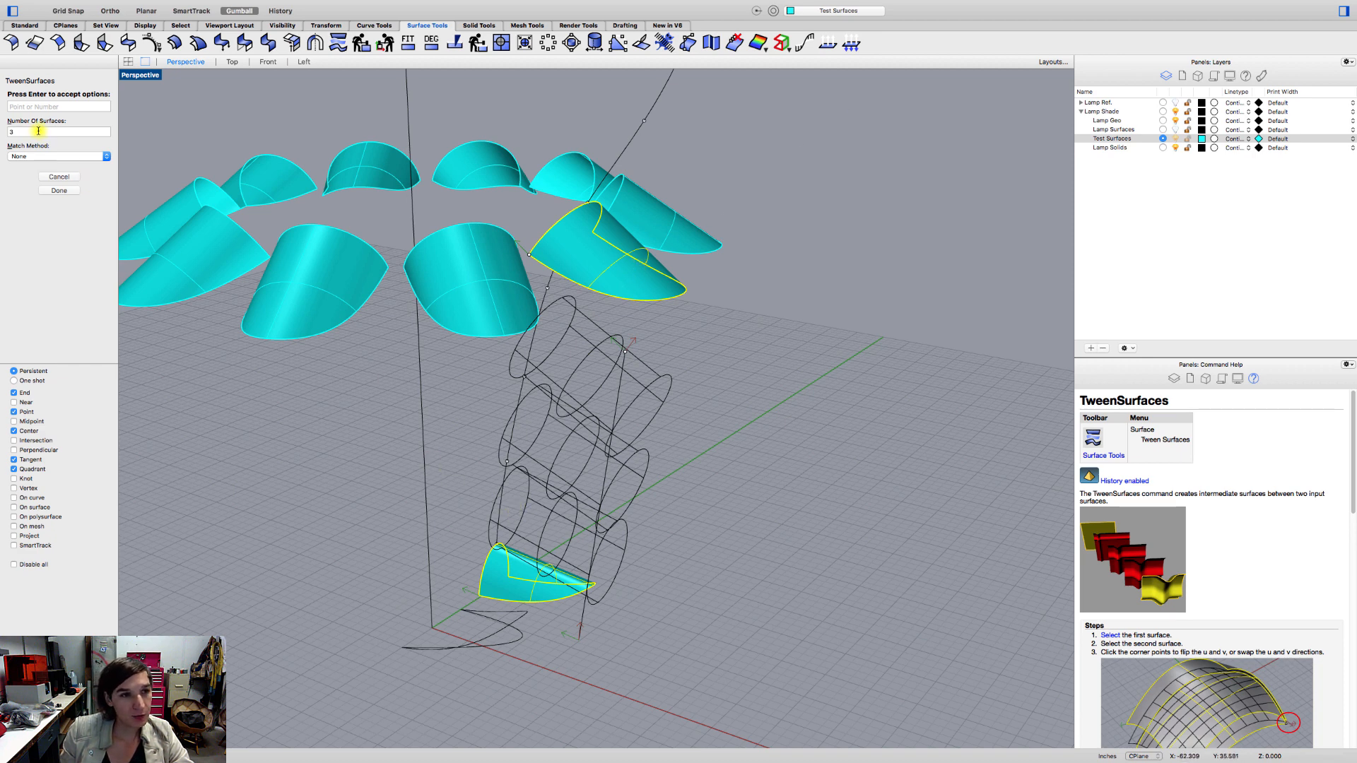
Set the surface tween's match method to Refit and generate three intermediate surfaces between the two petals.
{"action": "right_click_drag", "start_coordinate": [584, 407], "coordinate": [662, 444]}
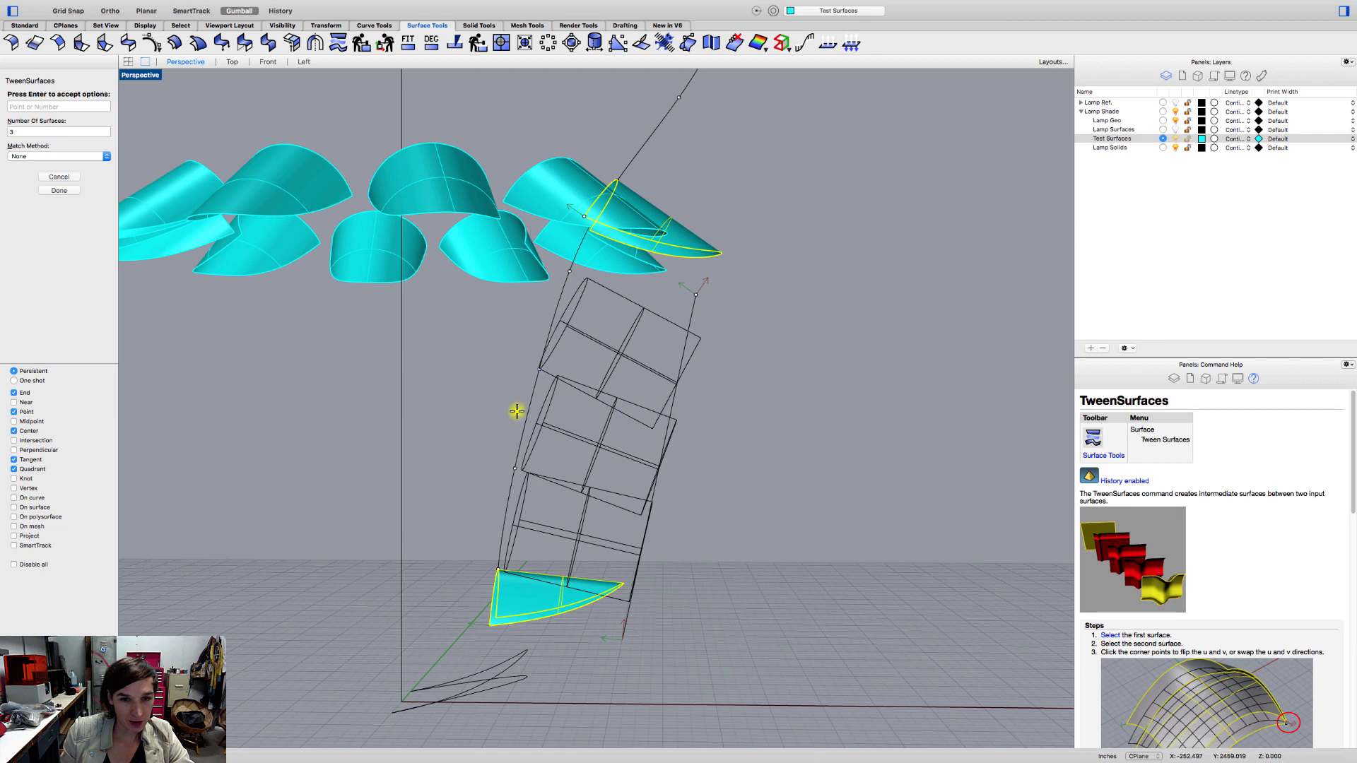
{"action": "right_click_drag", "start_coordinate": [517, 412], "coordinate": [480, 464]}
{"action": "scroll", "coordinate": [484, 462], "scroll_direction": "down", "scroll_amount": 5}
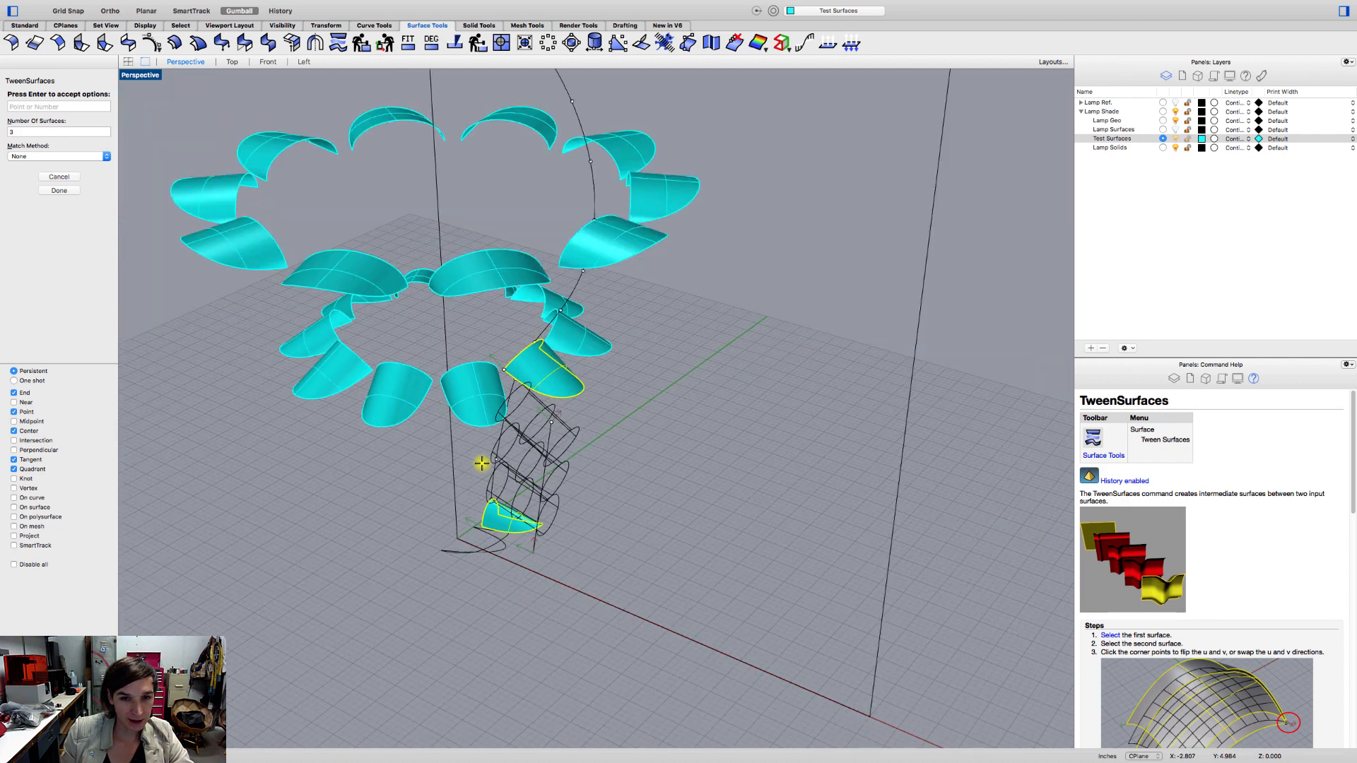
{"action": "mouse_move", "coordinate": [511, 414]}
{"action": "right_mouse_down"}
{"action": "mouse_move", "coordinate": [567, 399]}
{"action": "mouse_move", "coordinate": [548, 425]}
{"action": "mouse_move", "coordinate": [525, 405]}
{"action": "right_mouse_up"}
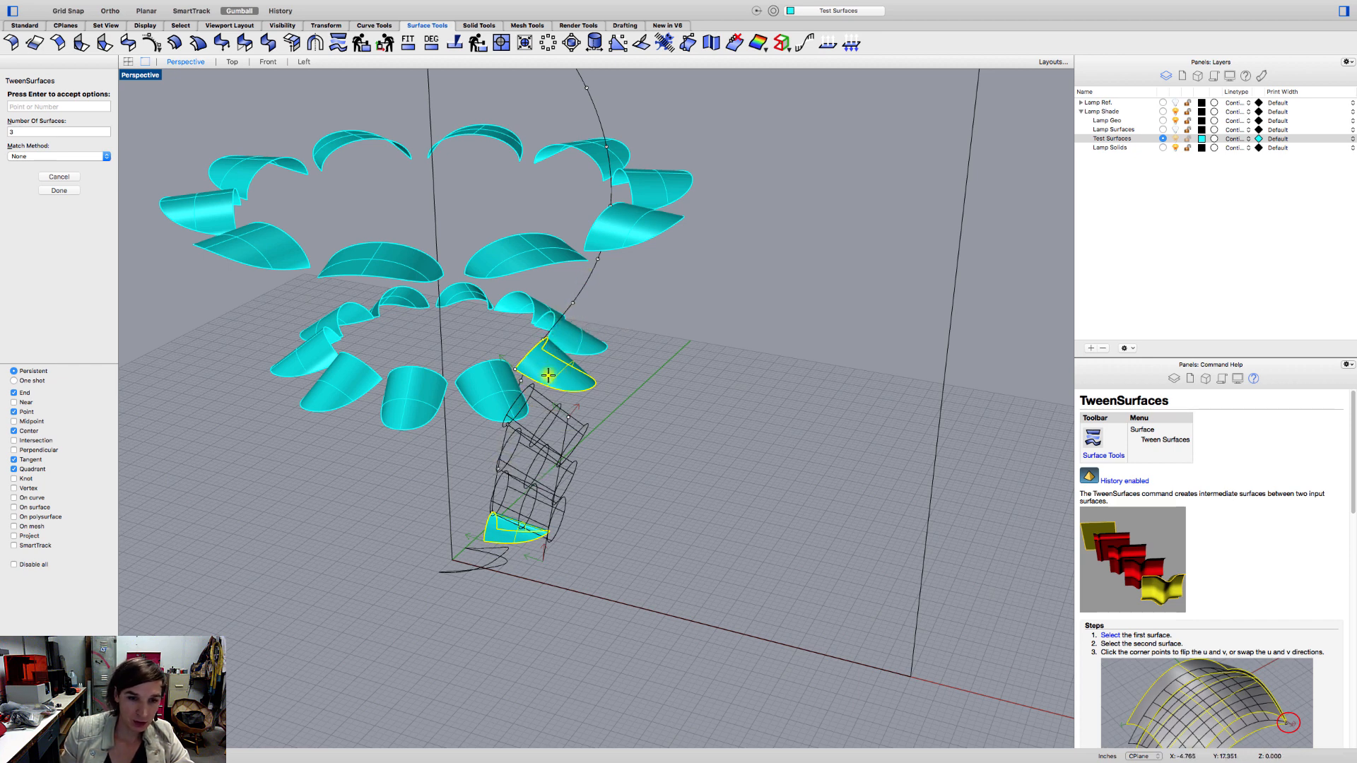
{"action": "scroll", "coordinate": [510, 464], "scroll_direction": "up", "scroll_amount": 5}
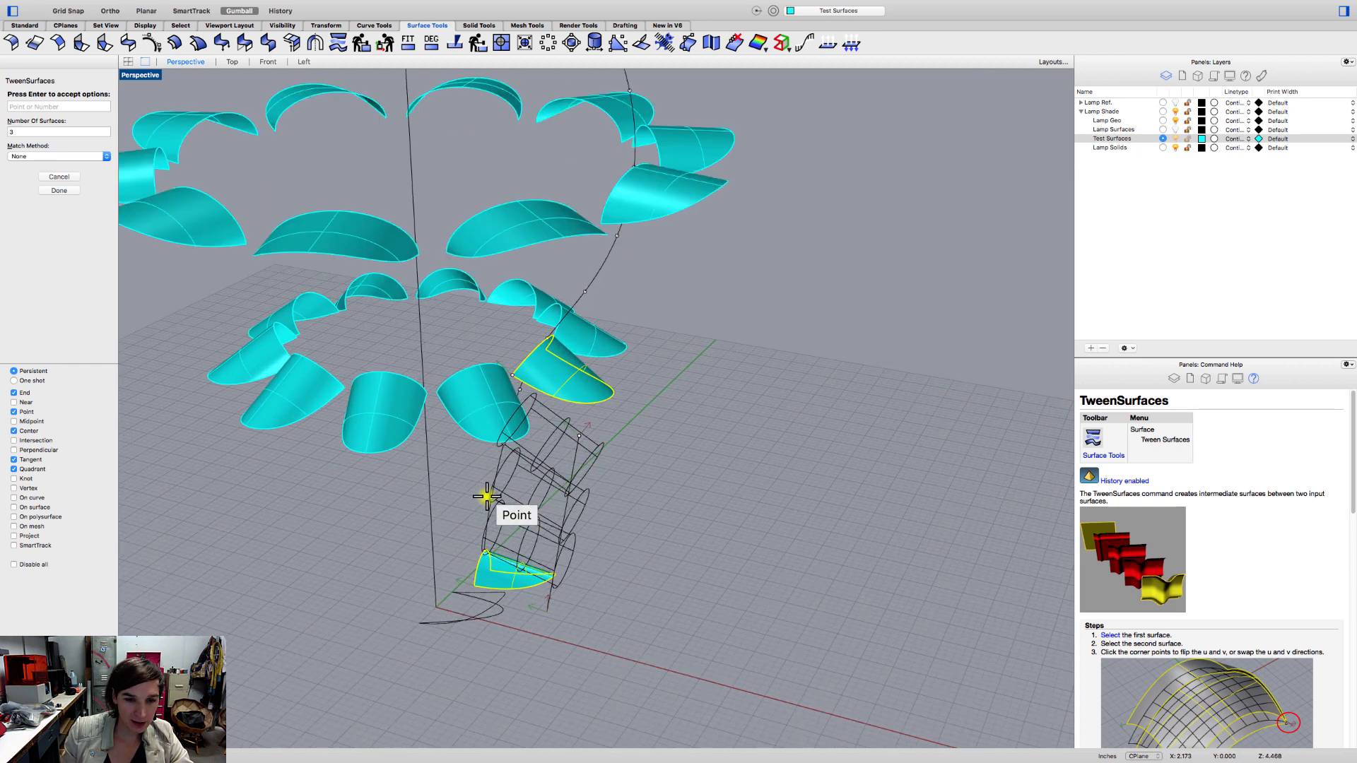
{"action": "left_click", "coordinate": [39, 156]}
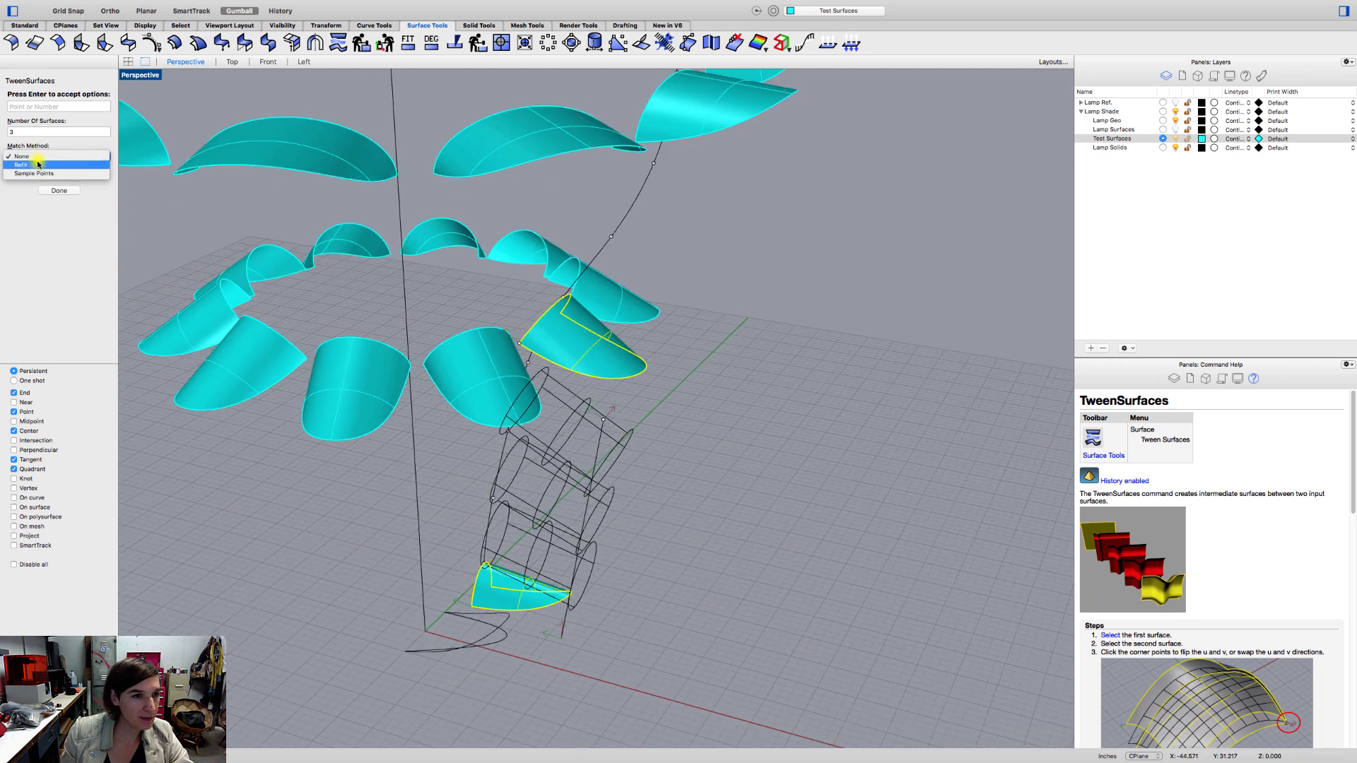
{"action": "left_click", "coordinate": [37, 167]}
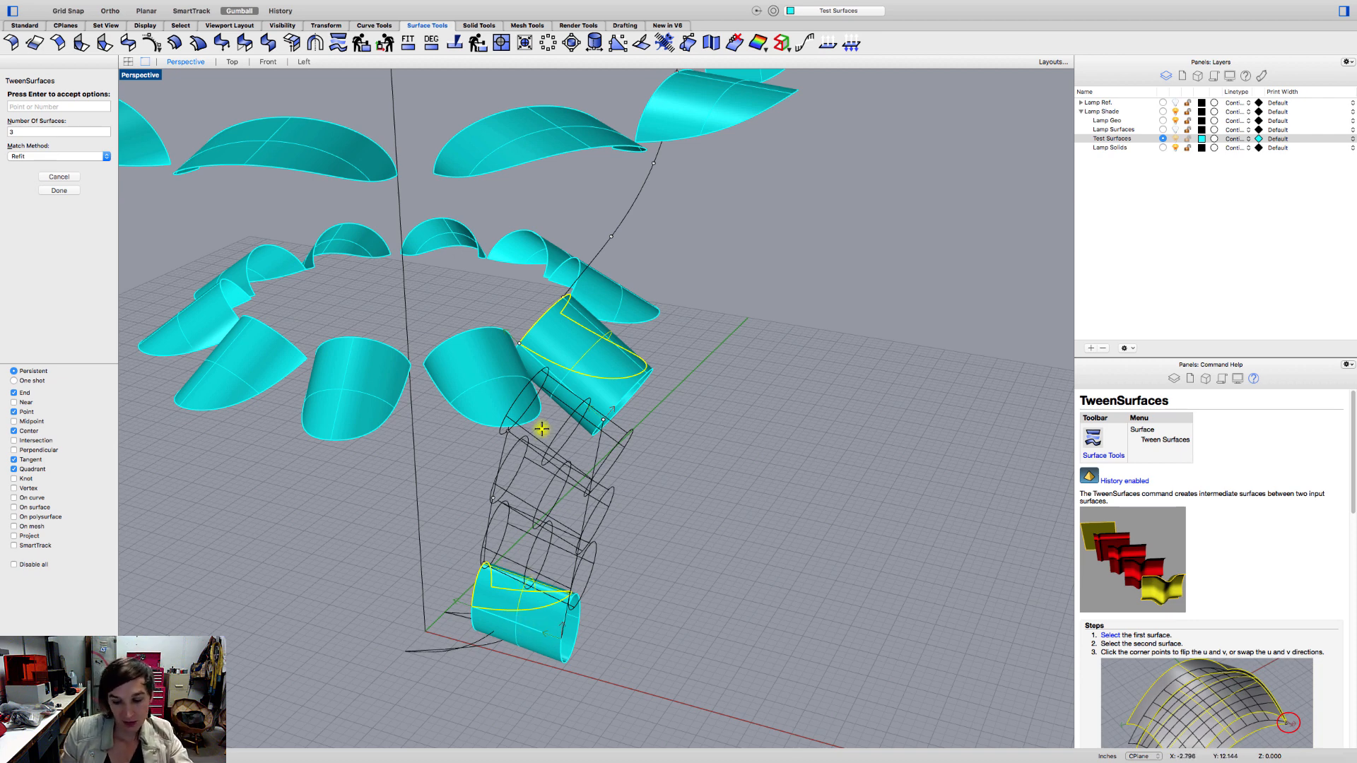
{"action": "left_click", "coordinate": [58, 191]}
Delete the two untrimmed tube surfaces overlapping the start and end petals of the tween.
{"action": "right_click_drag", "start_coordinate": [647, 583], "coordinate": [595, 558]}
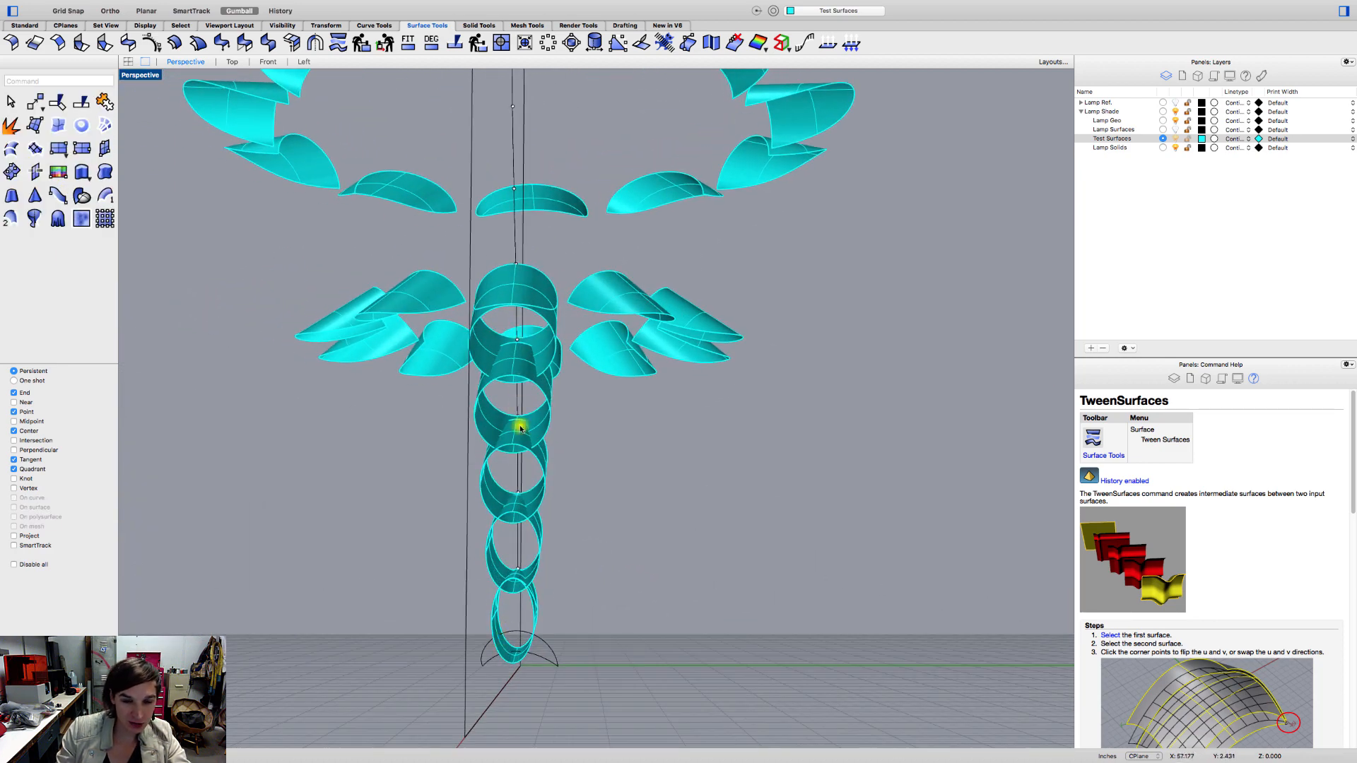
{"action": "right_click_drag", "start_coordinate": [516, 599], "coordinate": [637, 636]}
{"action": "left_click", "coordinate": [562, 645]}
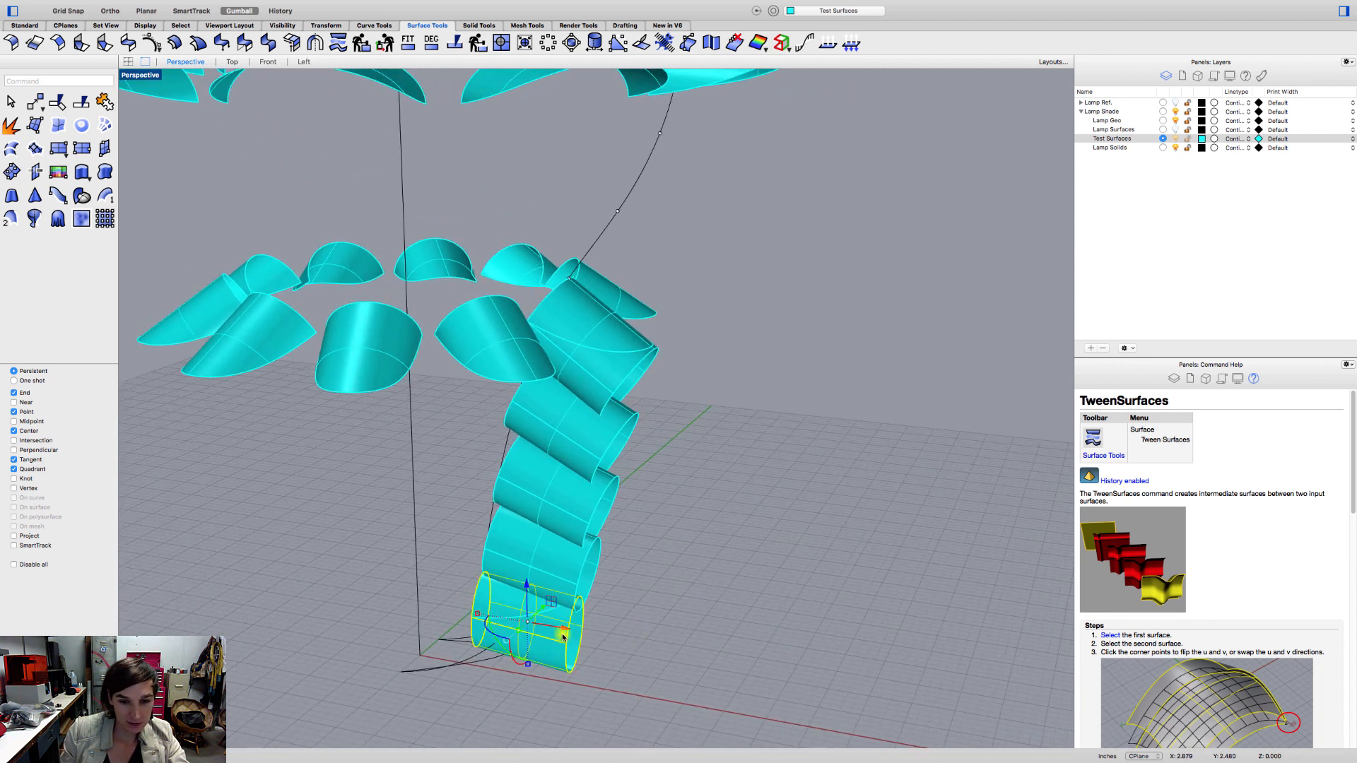
{"action": "key", "text": "BackSpace"}
{"action": "left_click", "coordinate": [616, 388]}
{"action": "key", "text": "BackSpace"}
{"action": "right_click_drag", "start_coordinate": [621, 400], "coordinate": [597, 456]}
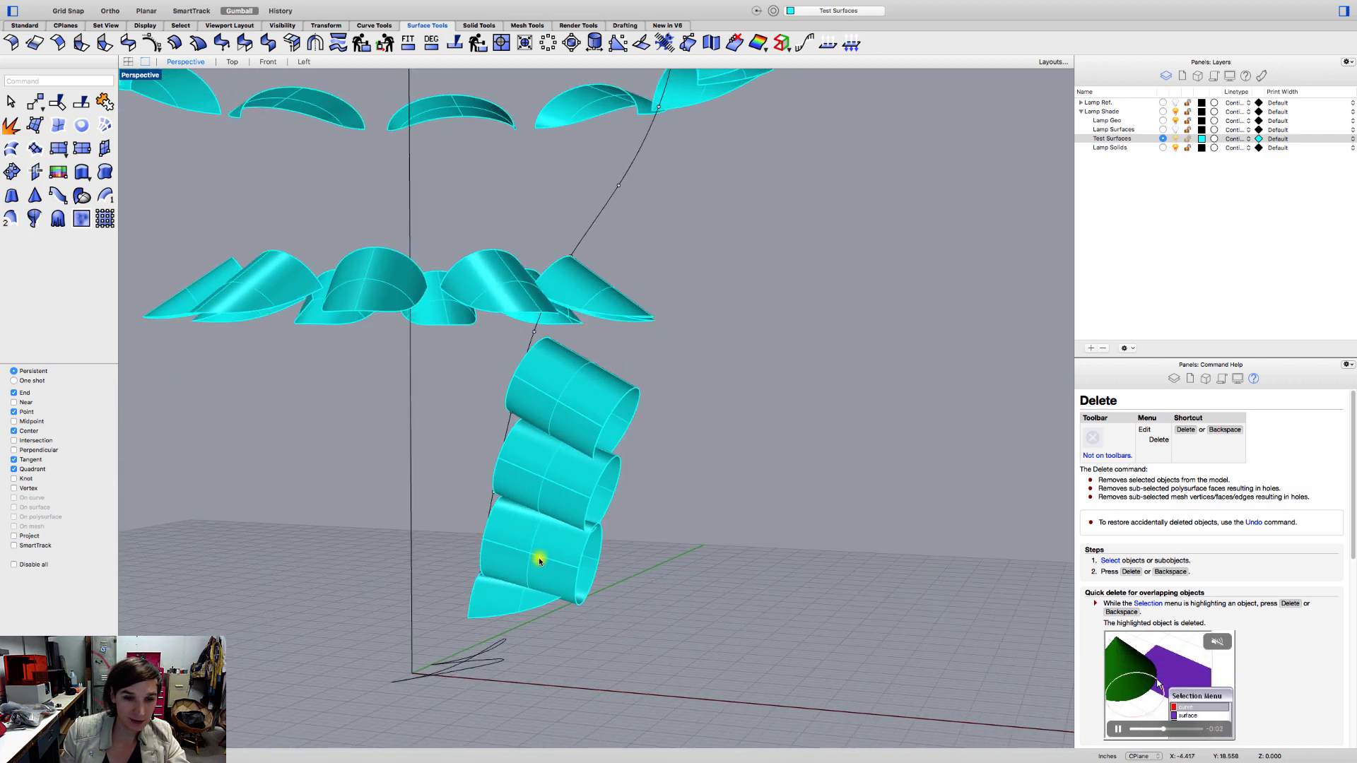
Set up a curve tween from the single bottom petal's lower edge to the same edge of the matching petal in the ring above.
{"action": "right_click_drag", "start_coordinate": [540, 561], "coordinate": [555, 587]}
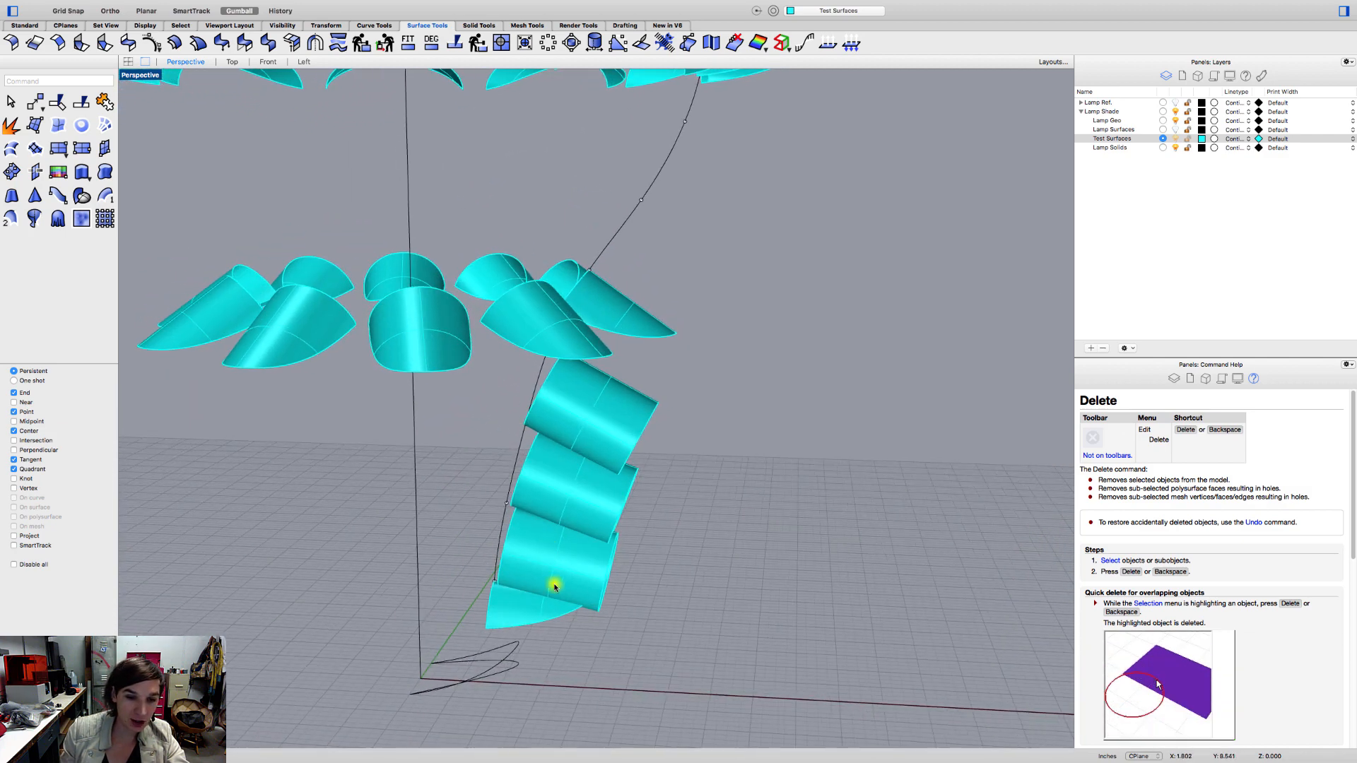
{"action": "left_click", "coordinate": [192, 5]}
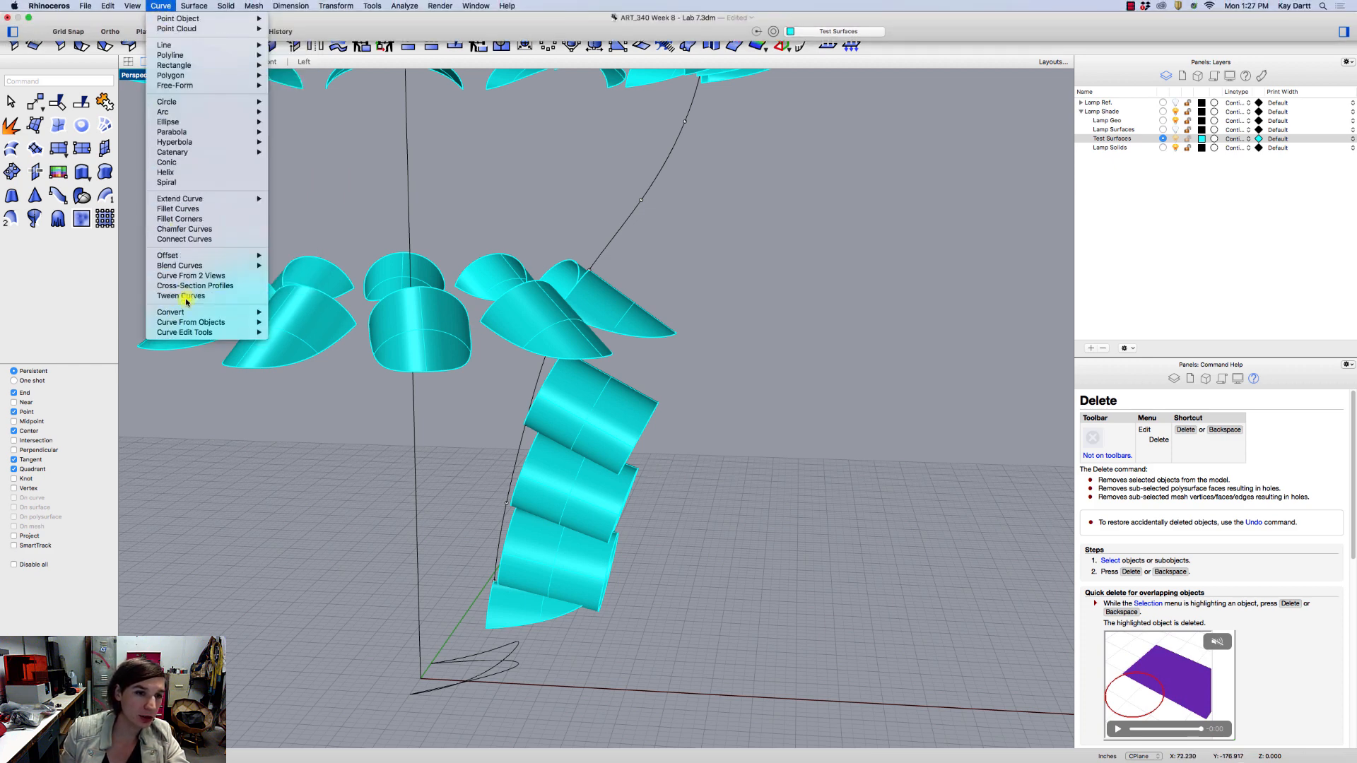
{"action": "left_click", "coordinate": [196, 283]}
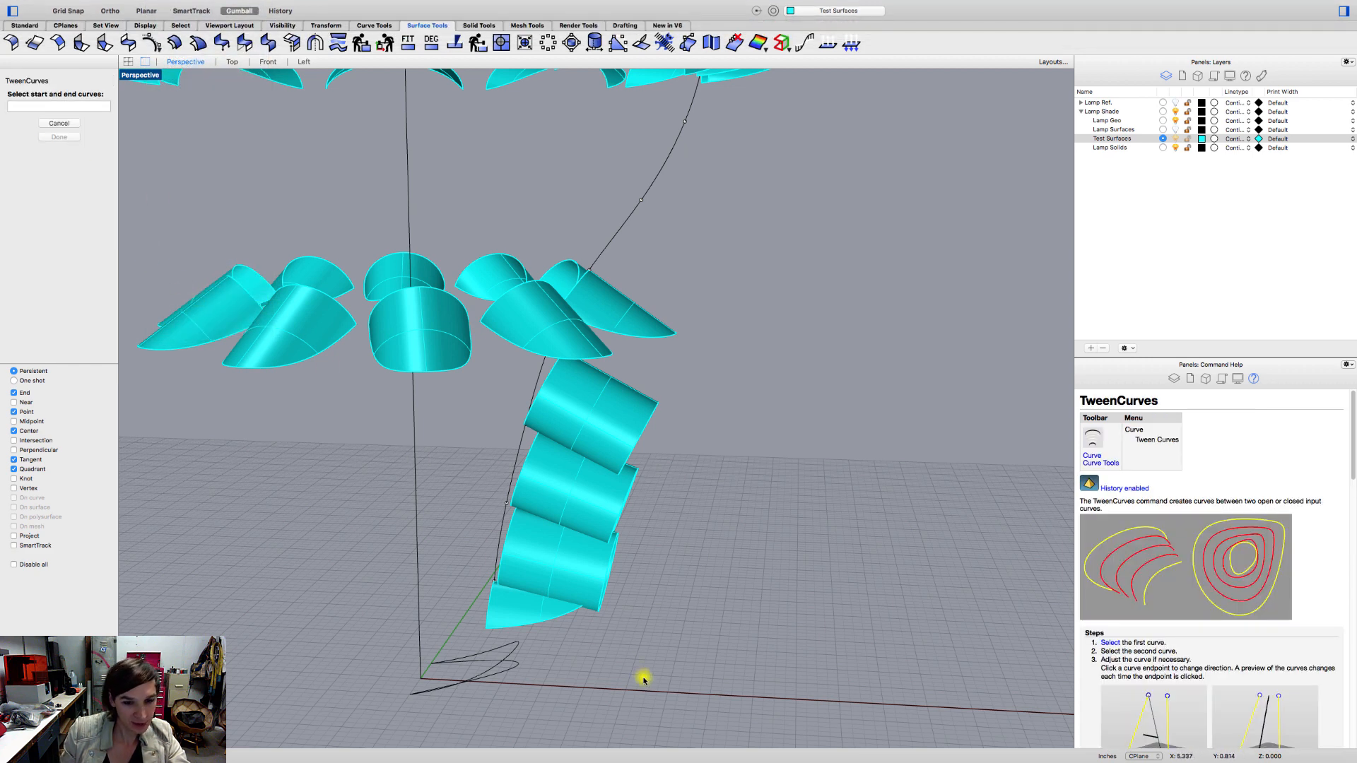
{"action": "left_click", "coordinate": [639, 340]}
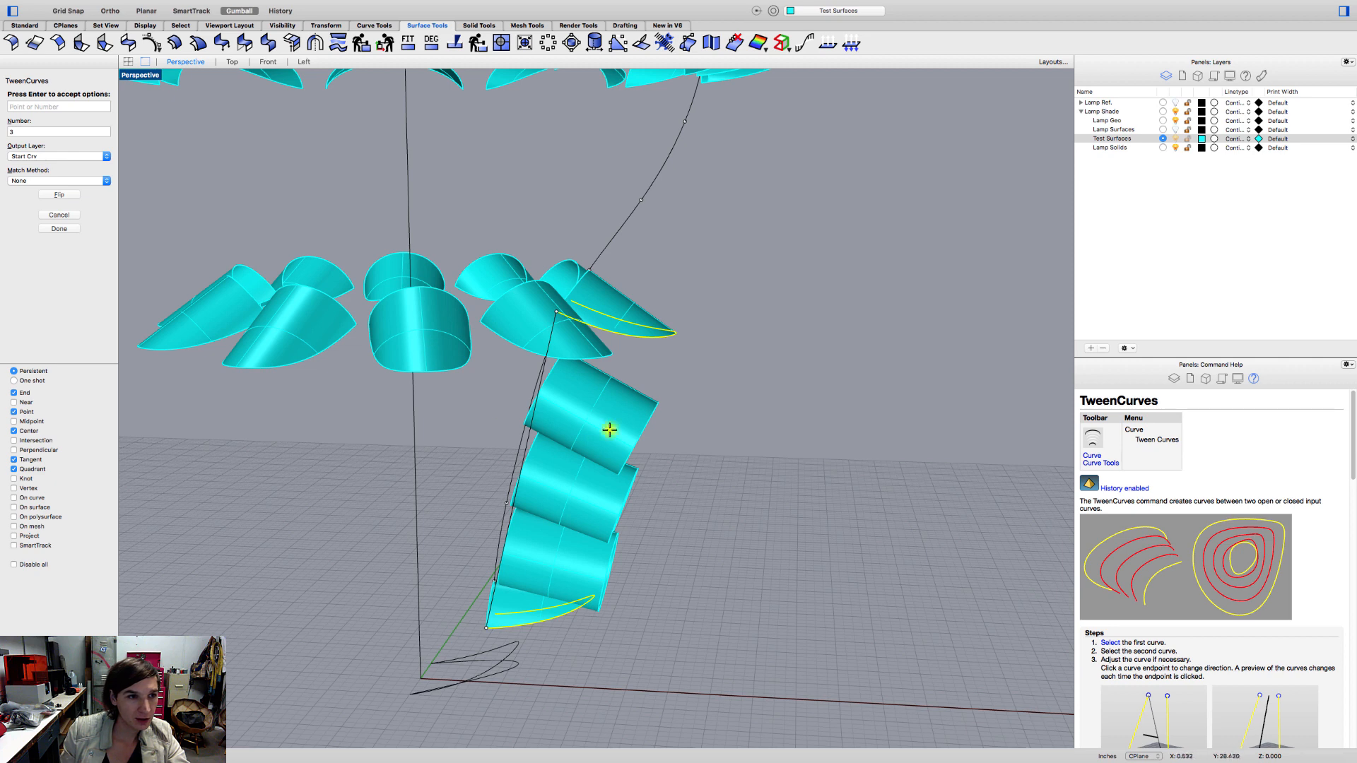
{"action": "right_click_drag", "start_coordinate": [609, 430], "coordinate": [564, 440]}
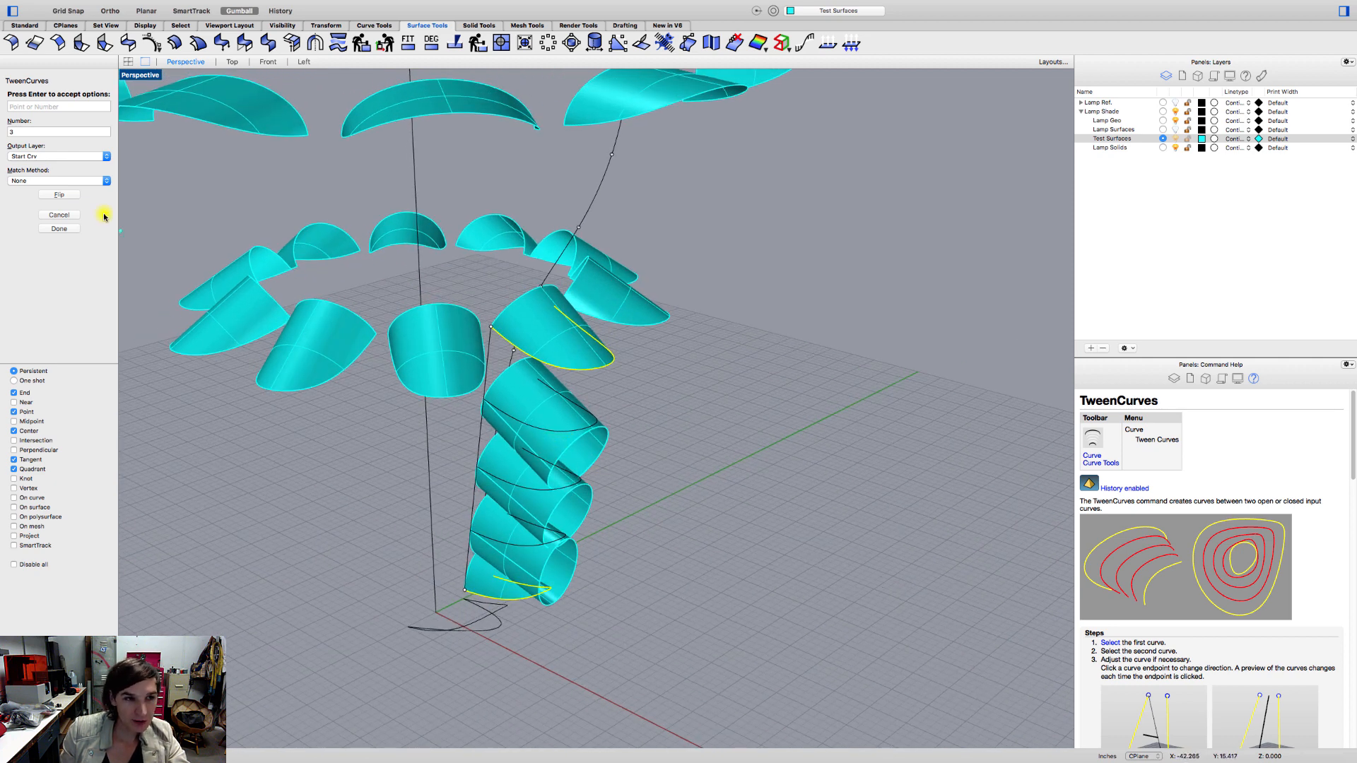
Try the Refit match method on the curve tween, inspect the previewed curves, and return the method to None.
{"action": "left_click", "coordinate": [29, 181]}
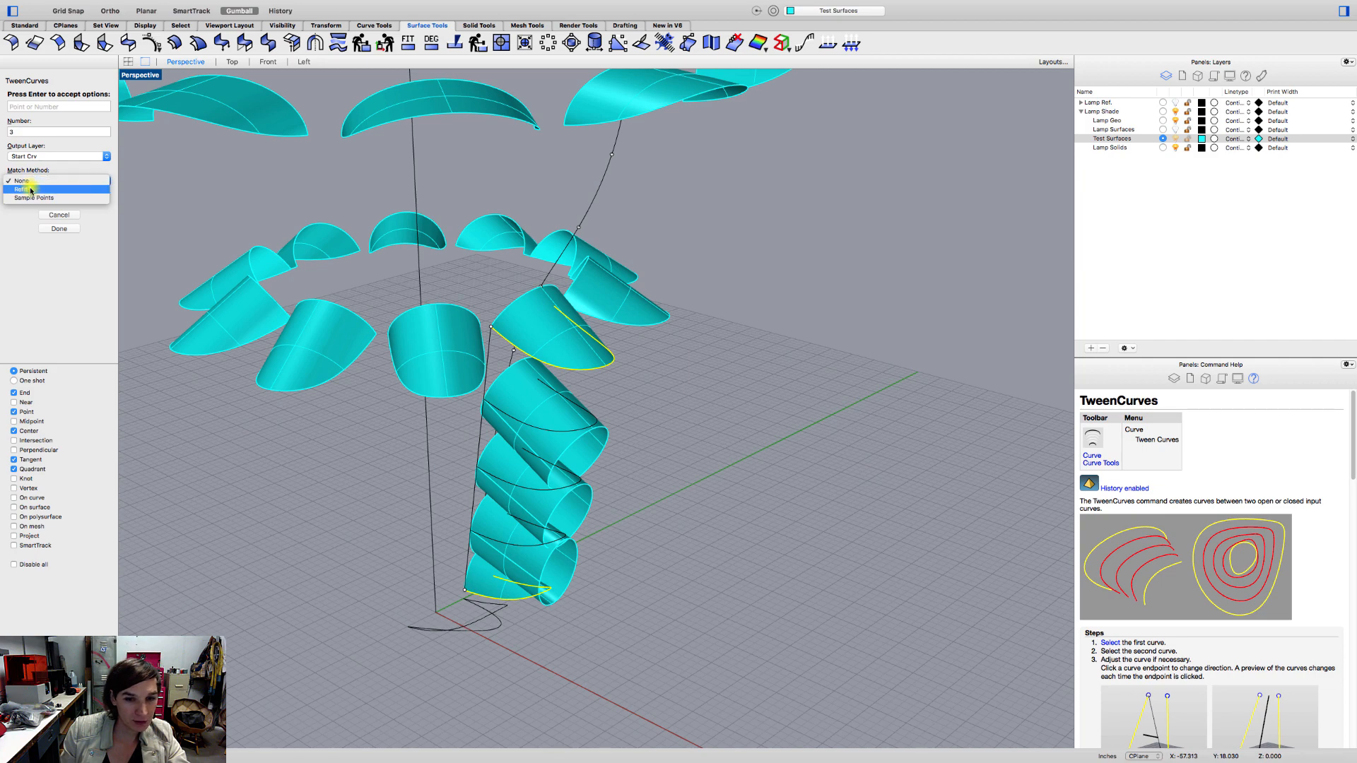
{"action": "left_click", "coordinate": [31, 189]}
{"action": "right_click_drag", "start_coordinate": [491, 521], "coordinate": [595, 477]}
{"action": "scroll", "coordinate": [649, 400], "scroll_direction": "up", "scroll_amount": 8}
{"action": "scroll", "coordinate": [650, 400], "scroll_direction": "down", "scroll_amount": 3}
{"action": "scroll", "coordinate": [494, 660], "scroll_direction": "down", "scroll_amount": 4}
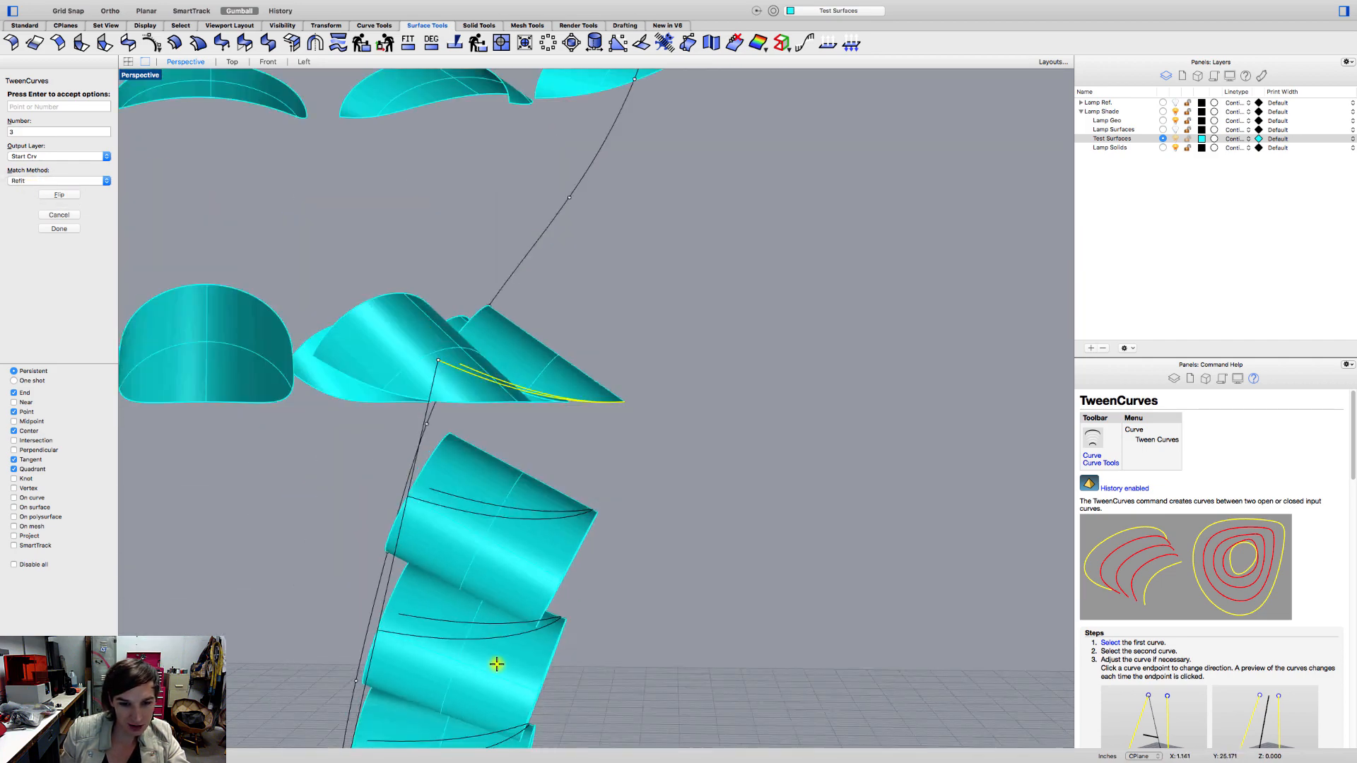
{"action": "right_click_drag", "start_coordinate": [494, 660], "coordinate": [398, 625]}
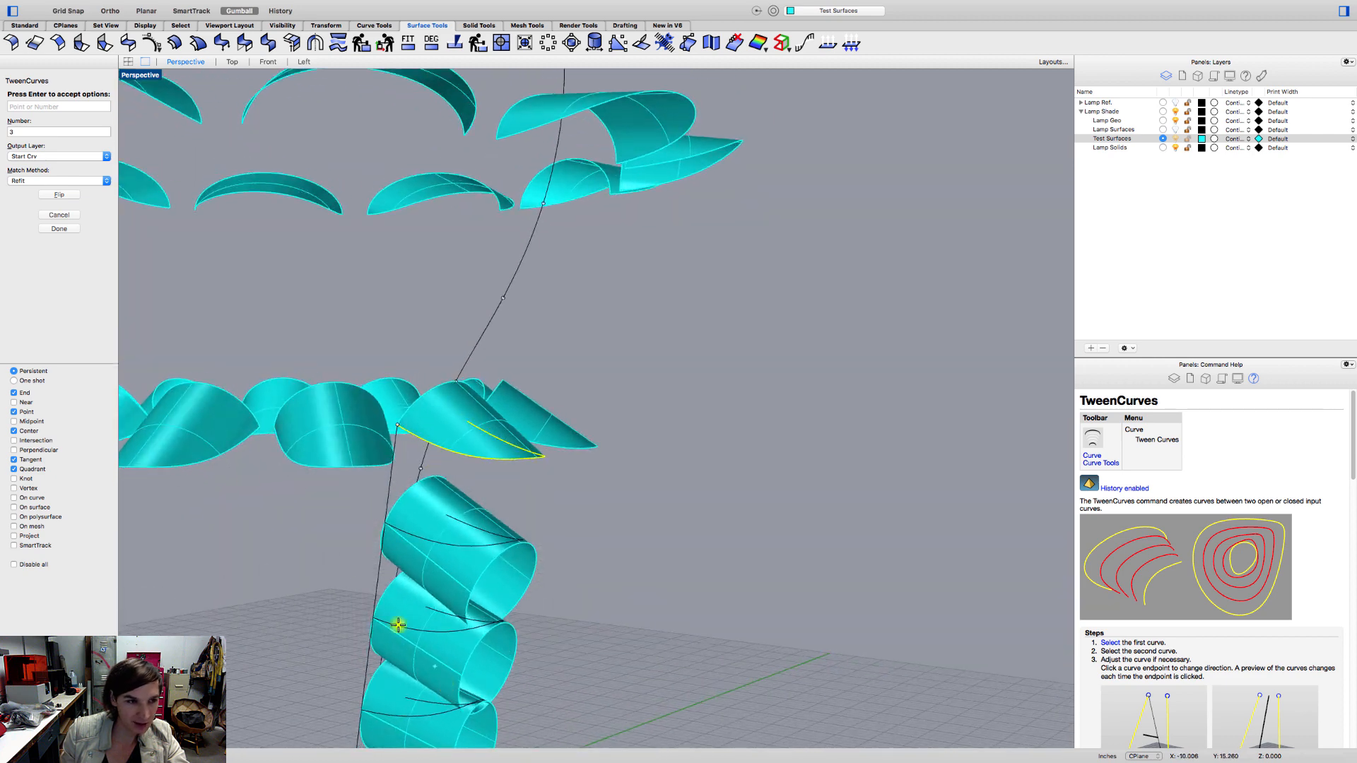
{"action": "left_click", "coordinate": [29, 181]}
{"action": "left_click", "coordinate": [28, 171]}
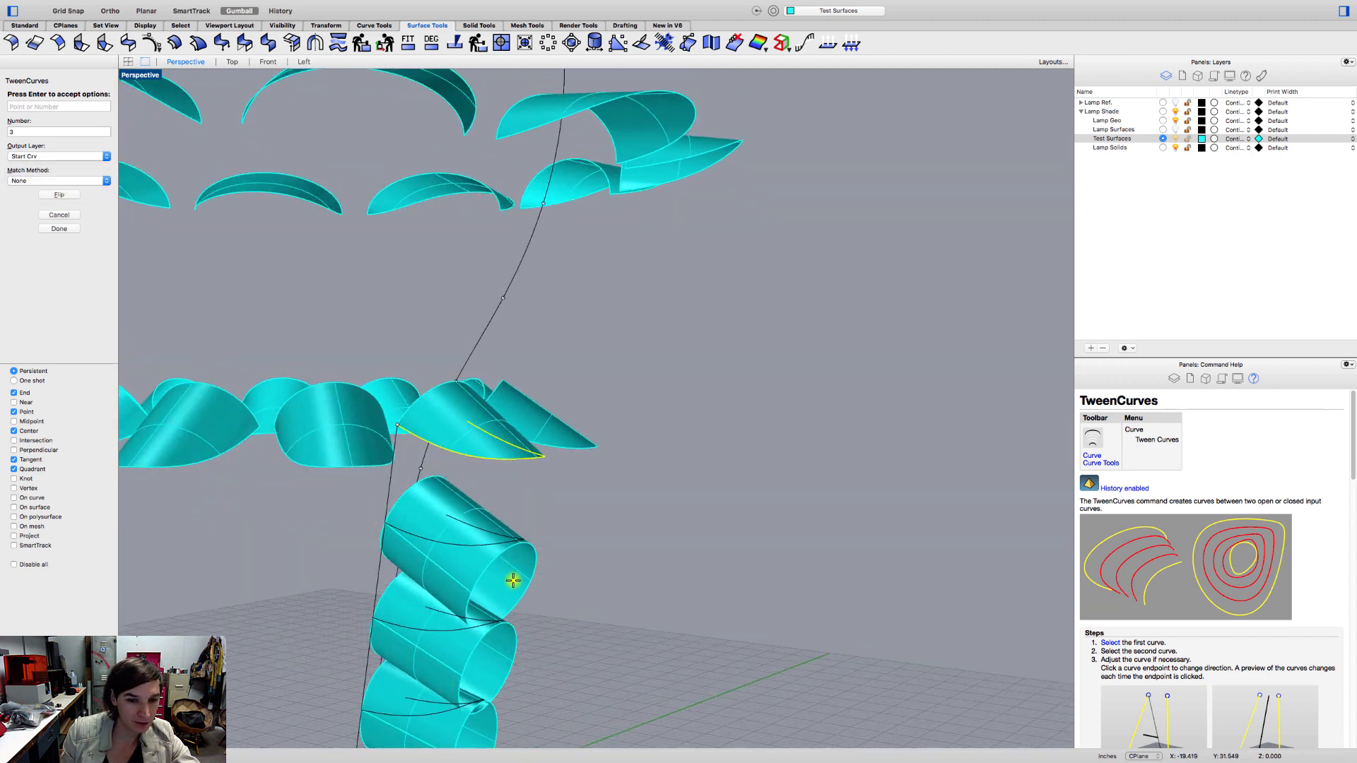
Generate three tweened curves across the intermediate tubes with the match method None.
{"action": "scroll", "coordinate": [511, 585], "scroll_direction": "down", "scroll_amount": 4}
{"action": "right_click_drag", "start_coordinate": [509, 591], "coordinate": [434, 526], "text": "shift"}
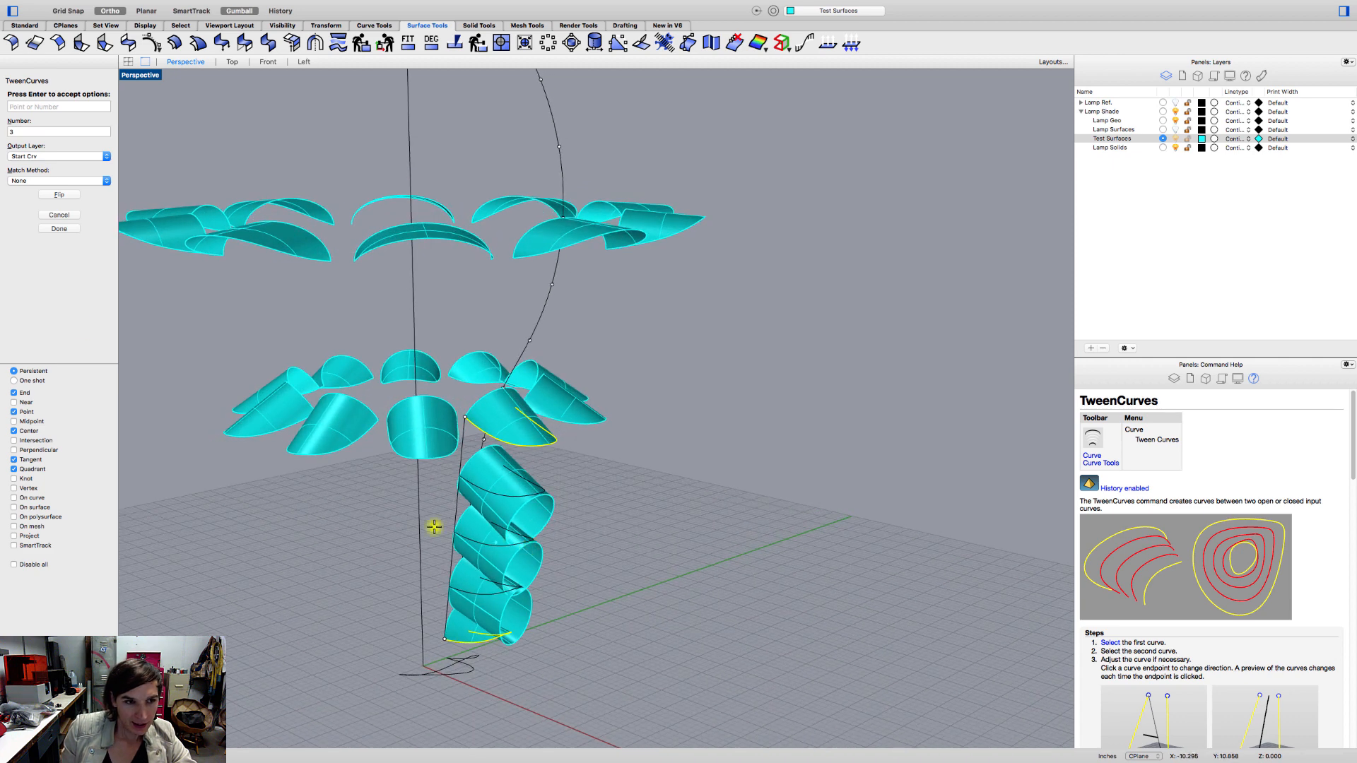
{"action": "left_click", "coordinate": [60, 229]}
Split the lowest tweened tube with the tweened curve crossing it, and delete the unwanted tube part so only the petal is left.
{"action": "scroll", "coordinate": [497, 606], "scroll_direction": "up", "scroll_amount": 3}
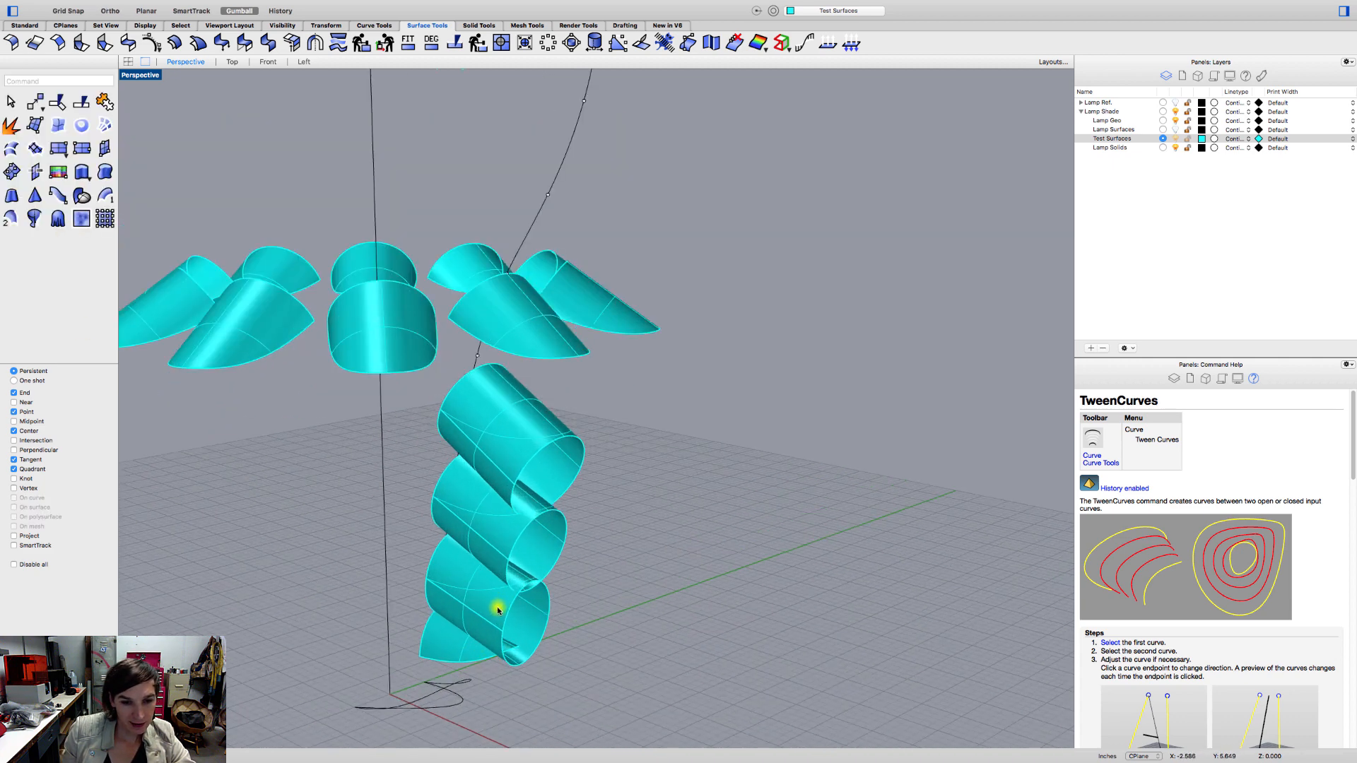
{"action": "left_click", "coordinate": [497, 608]}
{"action": "type", "text": "split"}
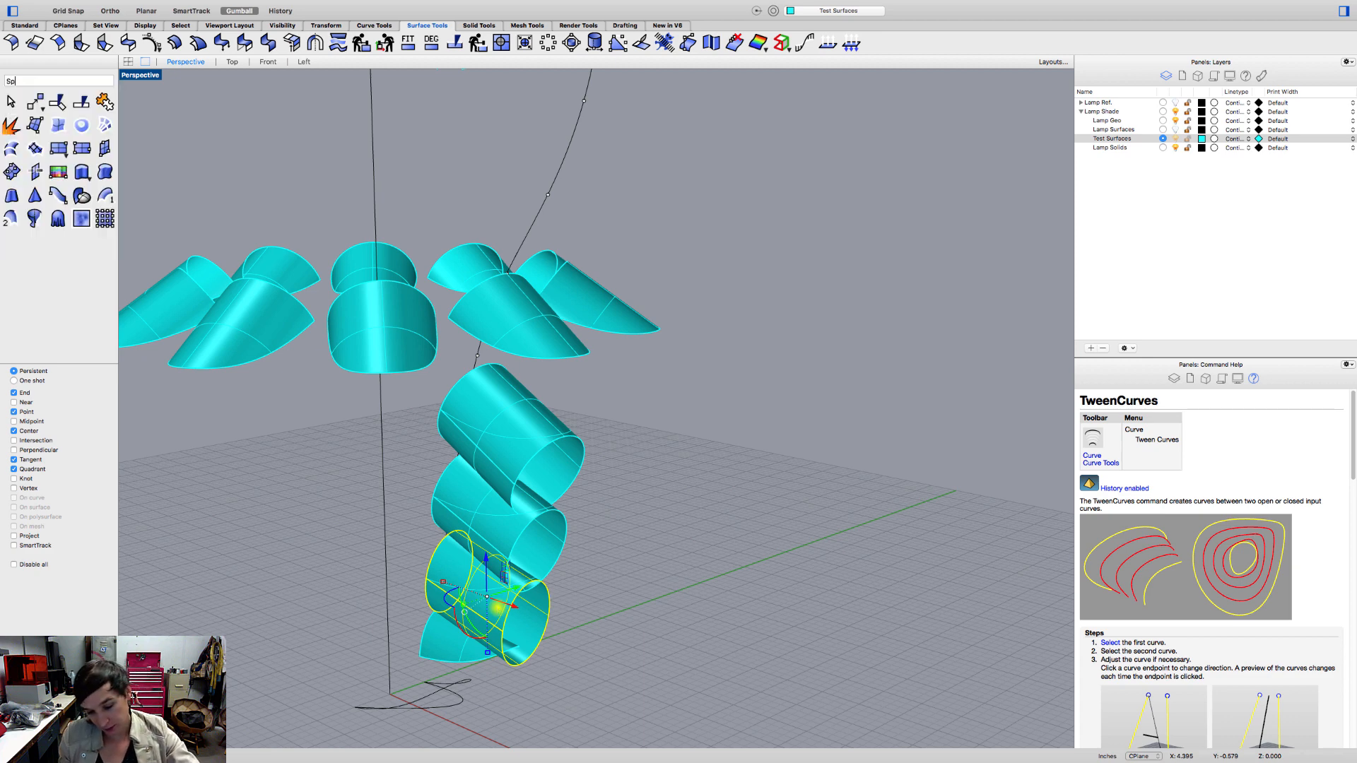
{"action": "key", "text": "Return"}
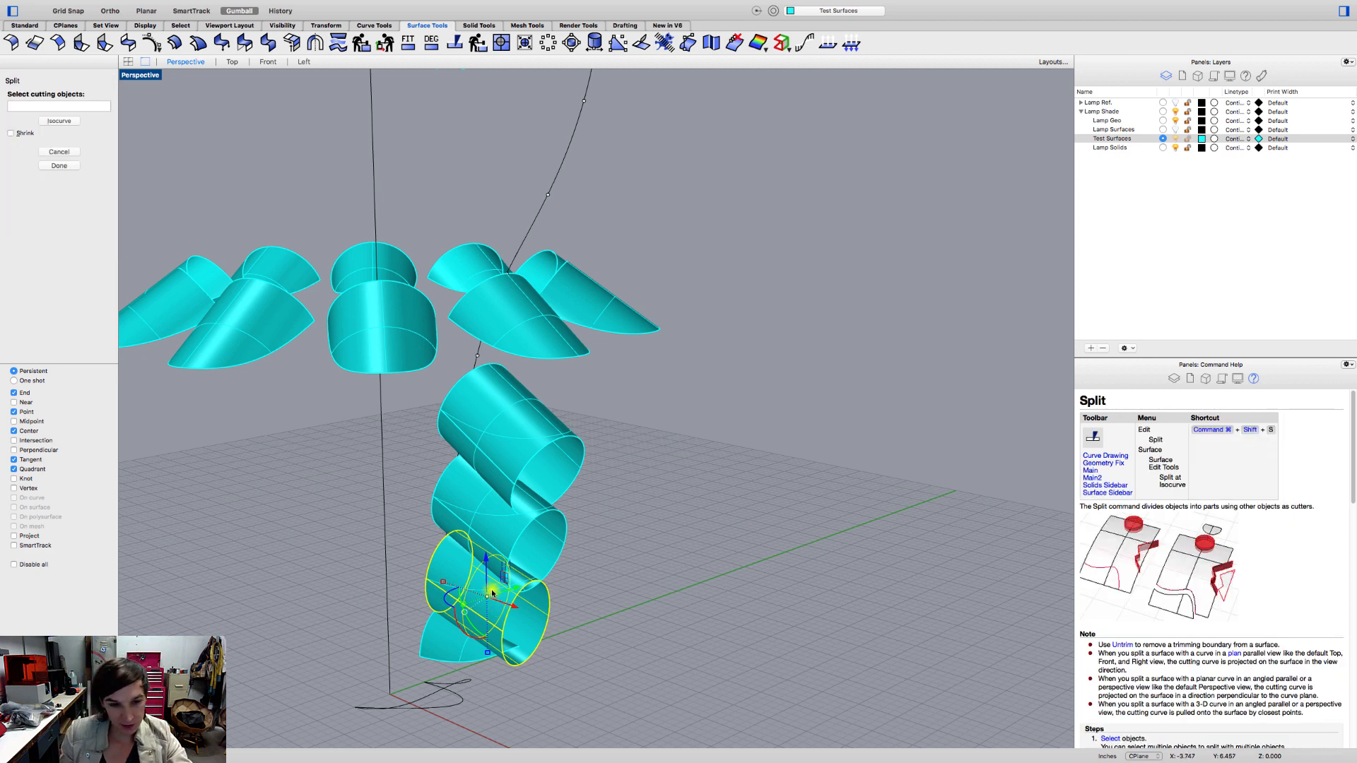
{"action": "left_click", "coordinate": [496, 611]}
{"action": "key", "text": "Return"}
{"action": "left_click", "coordinate": [525, 634]}
{"action": "key", "text": "Delete"}
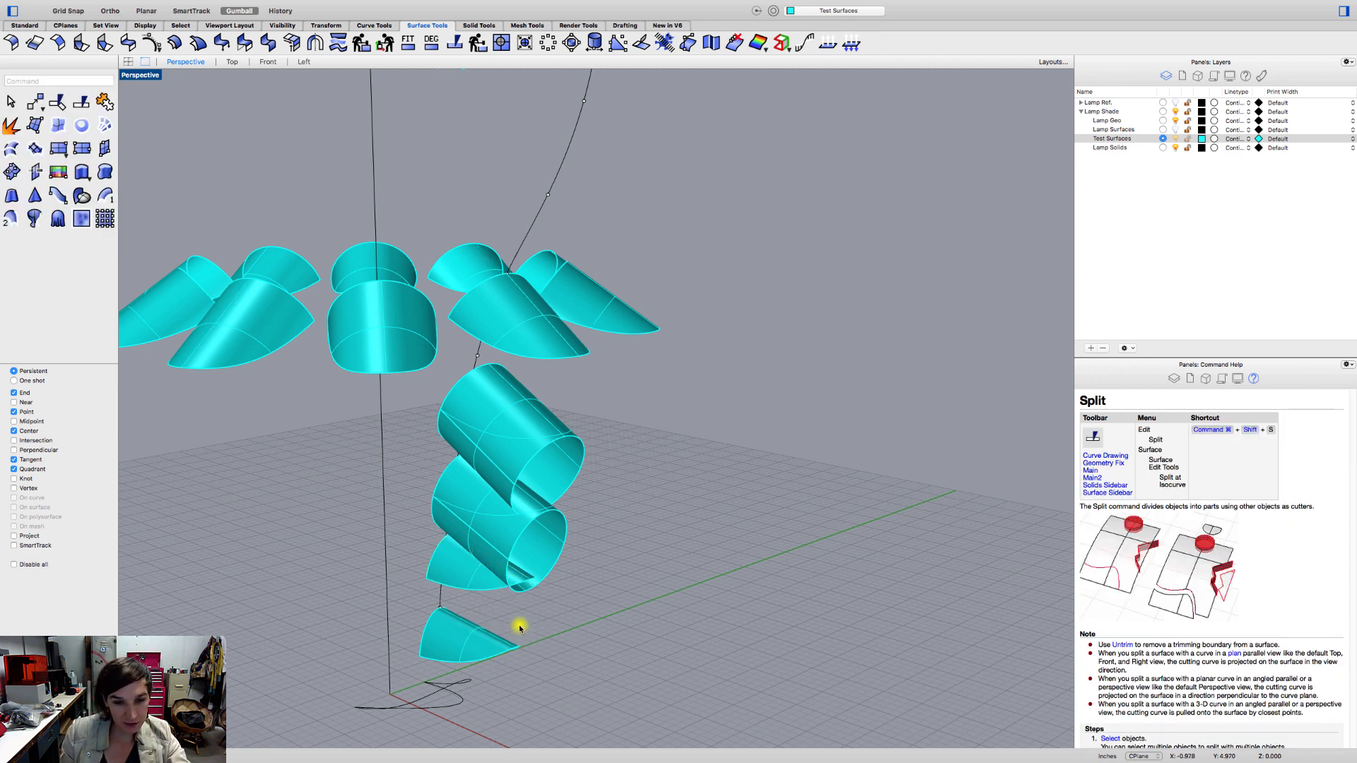
Split the middle tweened tube with its own tweened curve, and delete the excess outside the petal.
{"action": "left_click", "coordinate": [502, 538]}
{"action": "key", "text": "Return"}
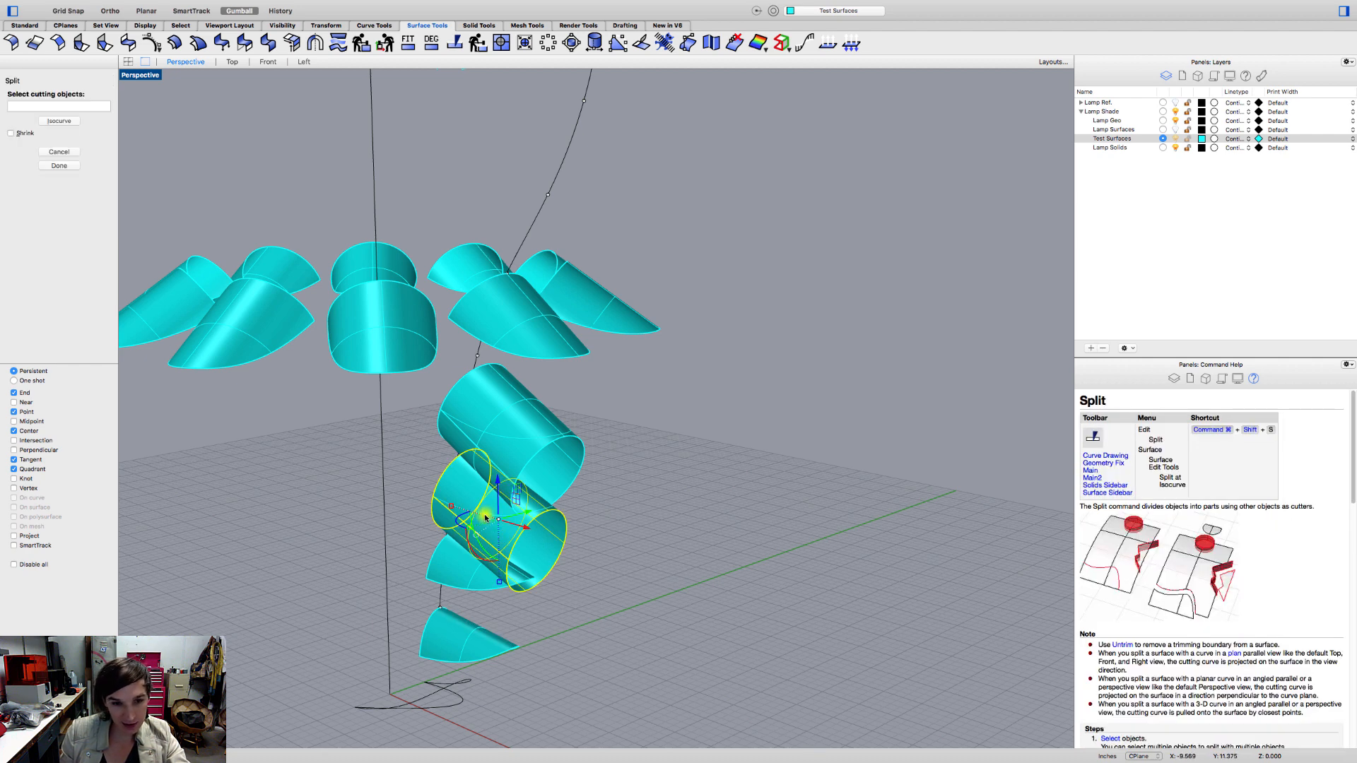
{"action": "left_click", "coordinate": [486, 519]}
{"action": "key", "text": "Return"}
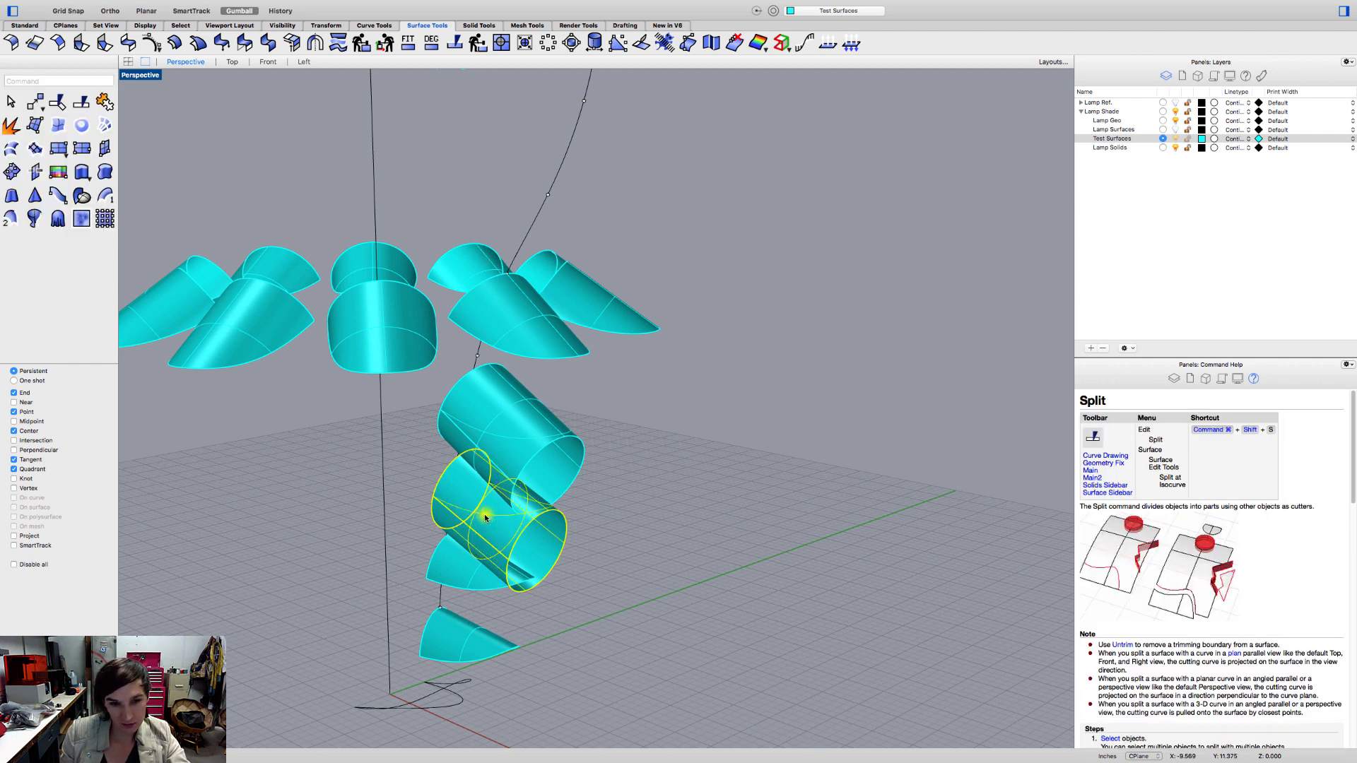
{"action": "left_click", "coordinate": [532, 547]}
{"action": "key", "text": "Delete"}
Split the highest tweened tube with the tweened curve crossing it, and delete the excess so only its petal is left.
{"action": "left_click", "coordinate": [523, 468]}
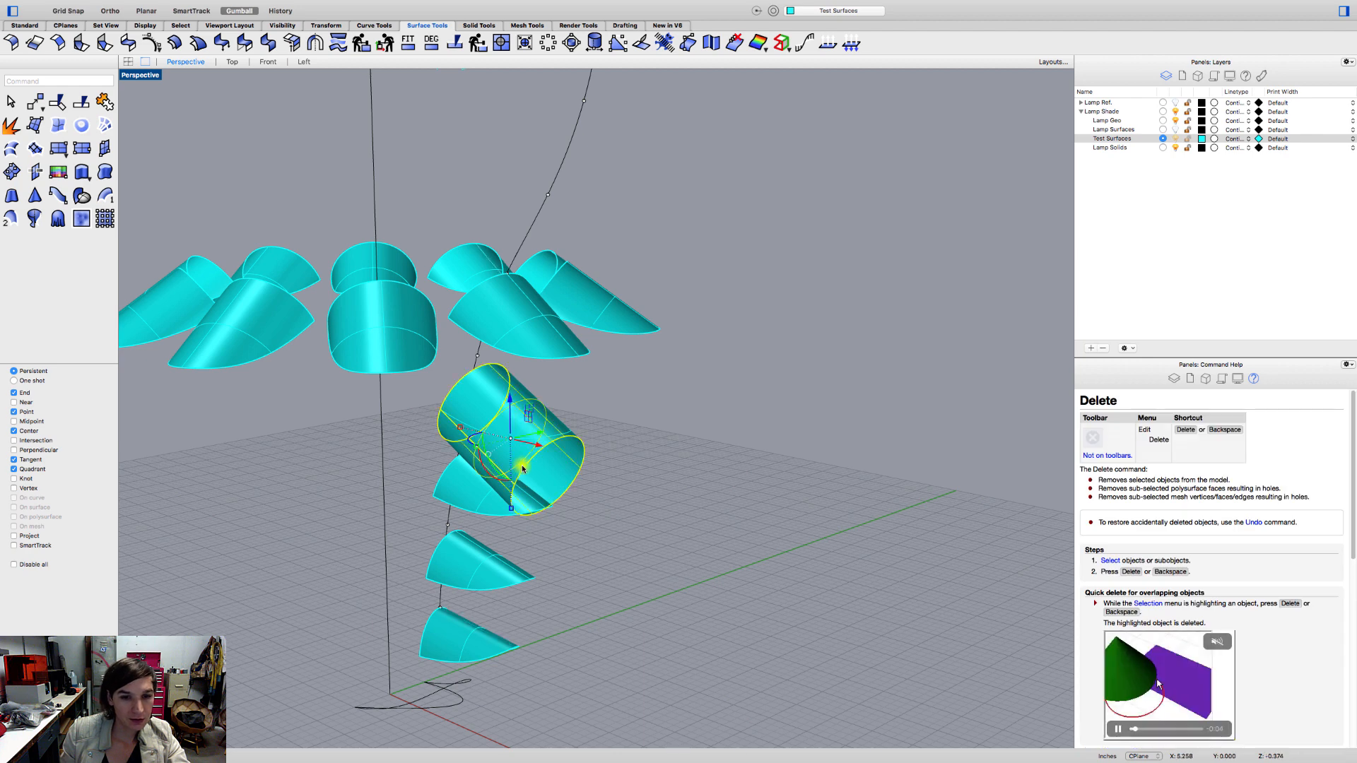
{"action": "key", "text": "super+shift+s"}
{"action": "left_click", "coordinate": [547, 433]}
{"action": "key", "text": "Return"}
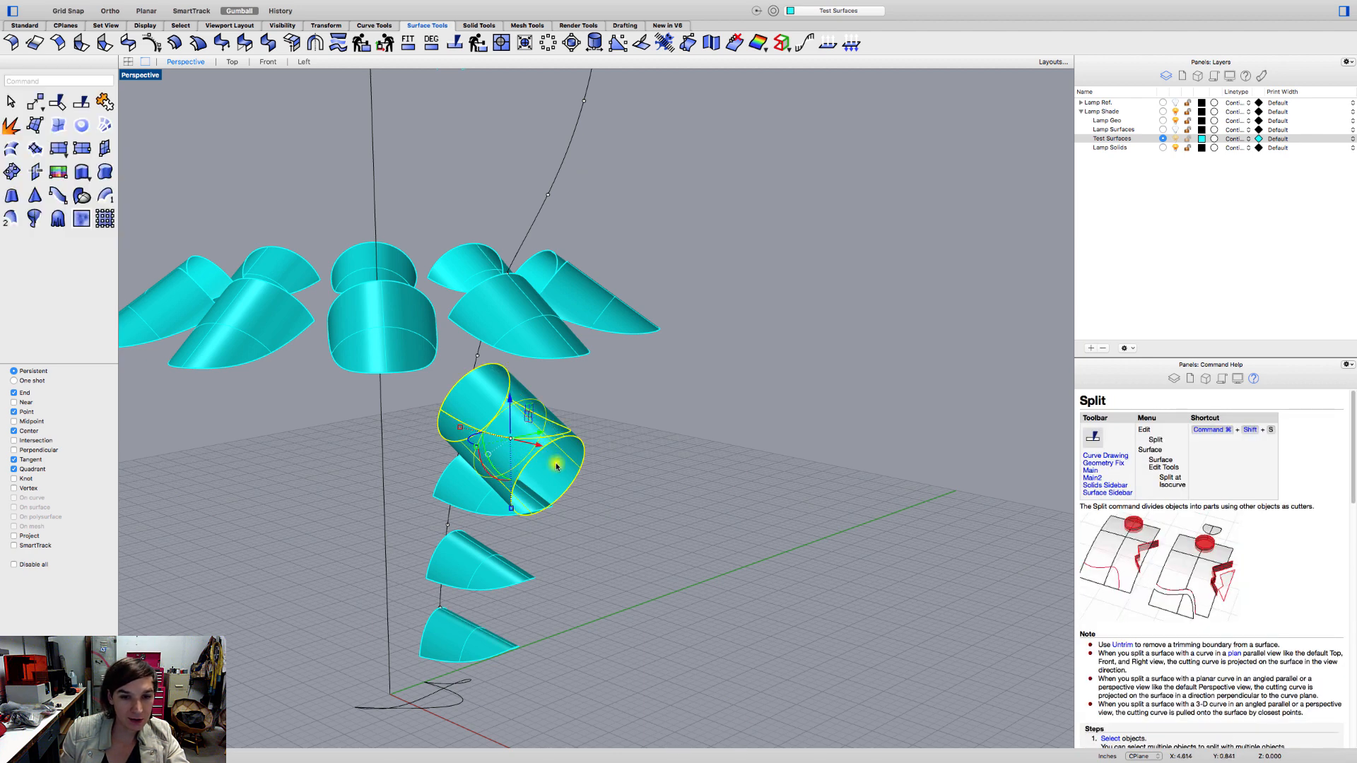
{"action": "left_click", "coordinate": [555, 464]}
{"action": "key", "text": "Delete"}
In the Front view, move the uppermost tweened petal from its top corner onto the nearest point of the profile curve.
{"action": "right_click_drag", "start_coordinate": [521, 388], "coordinate": [619, 424]}
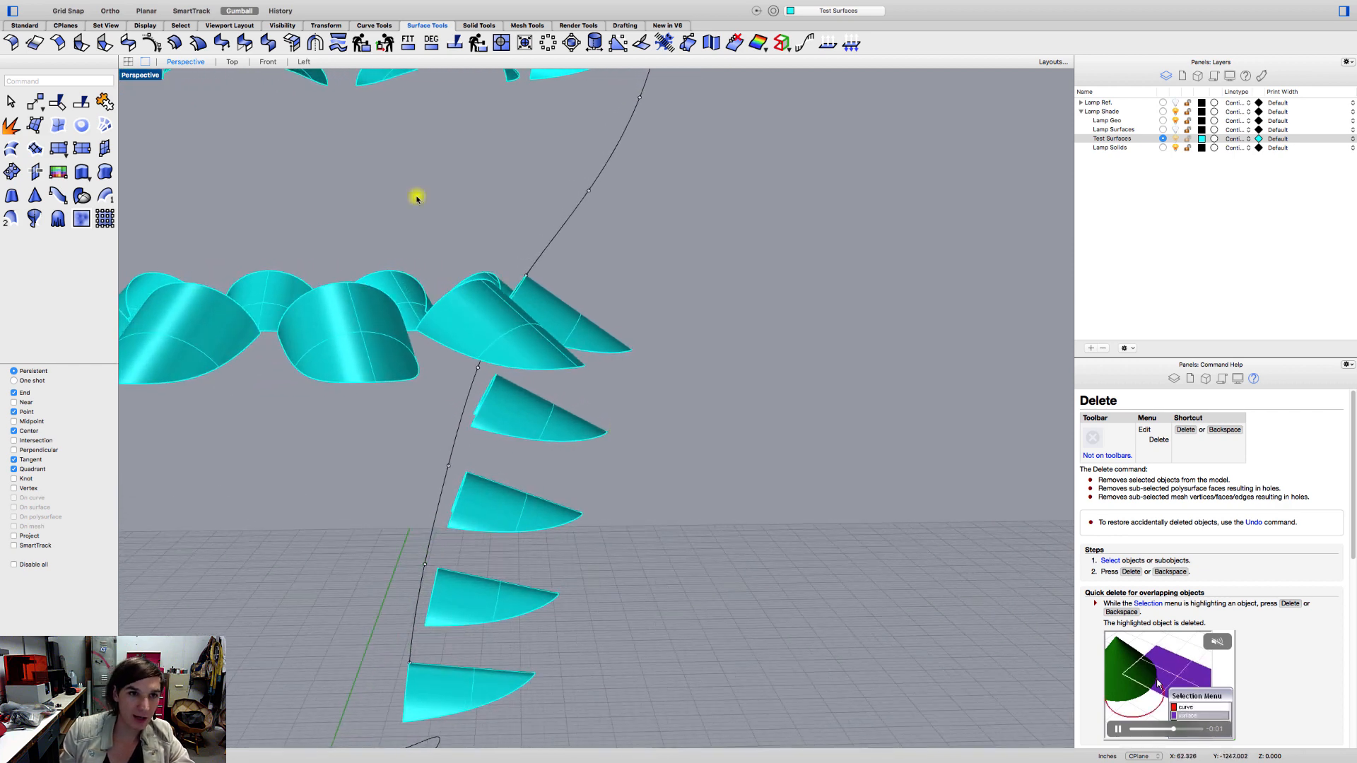
{"action": "left_click", "coordinate": [305, 62]}
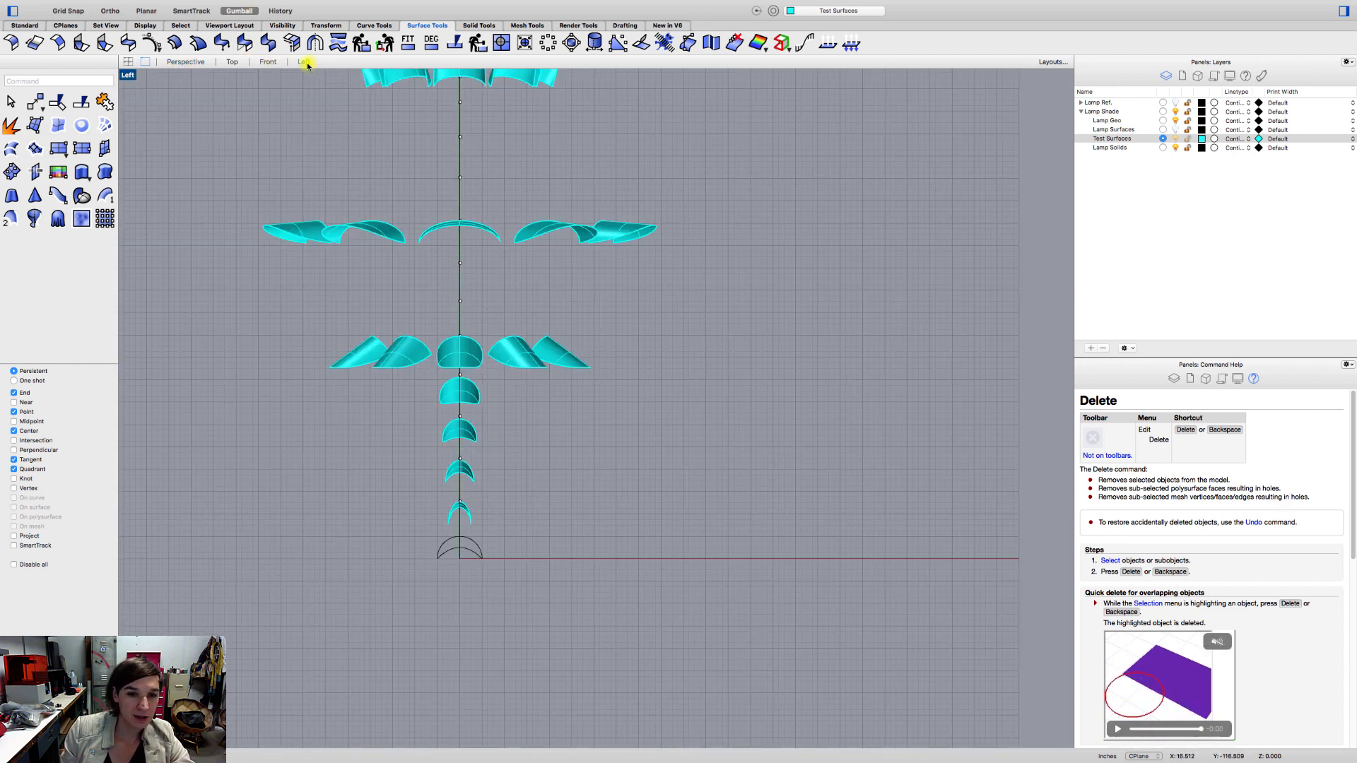
{"action": "left_click", "coordinate": [267, 62]}
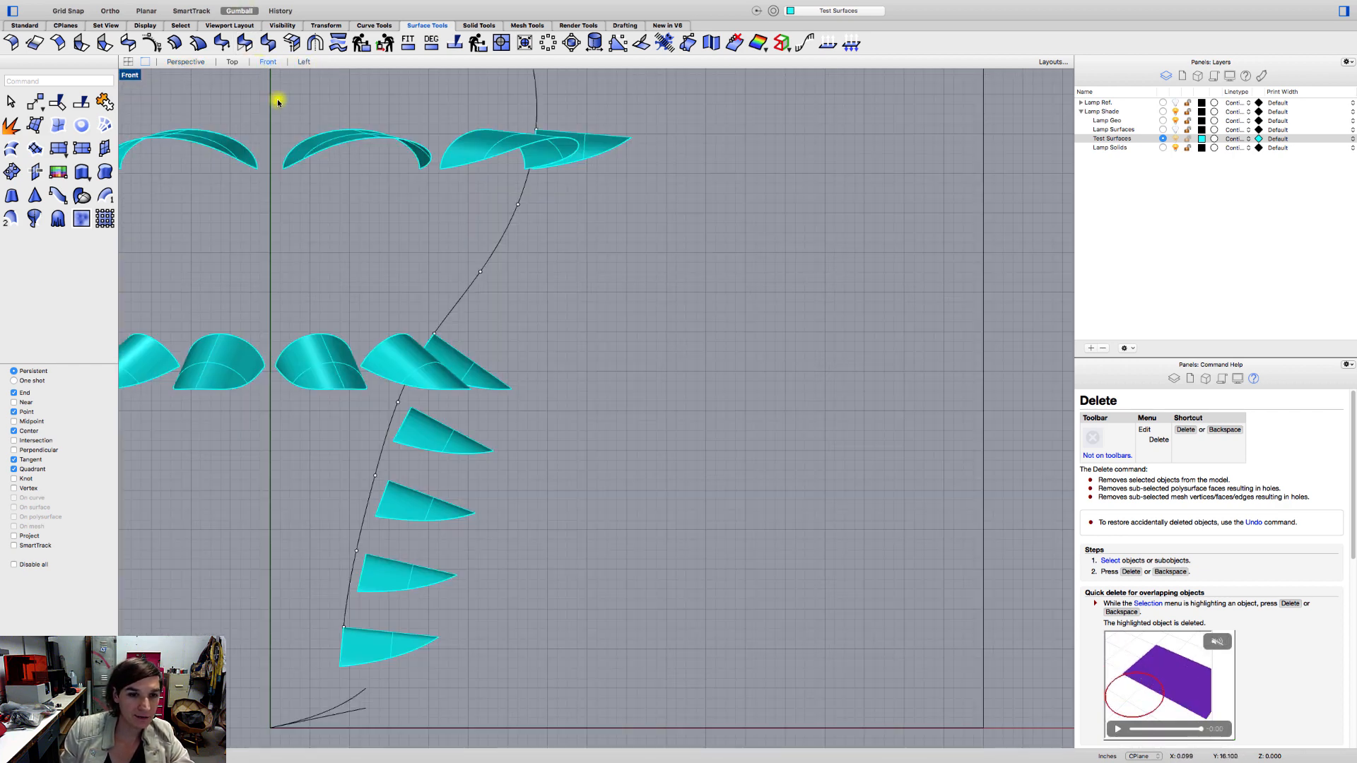
{"action": "left_click", "coordinate": [415, 437]}
{"action": "mouse_move", "coordinate": [276, 3]}
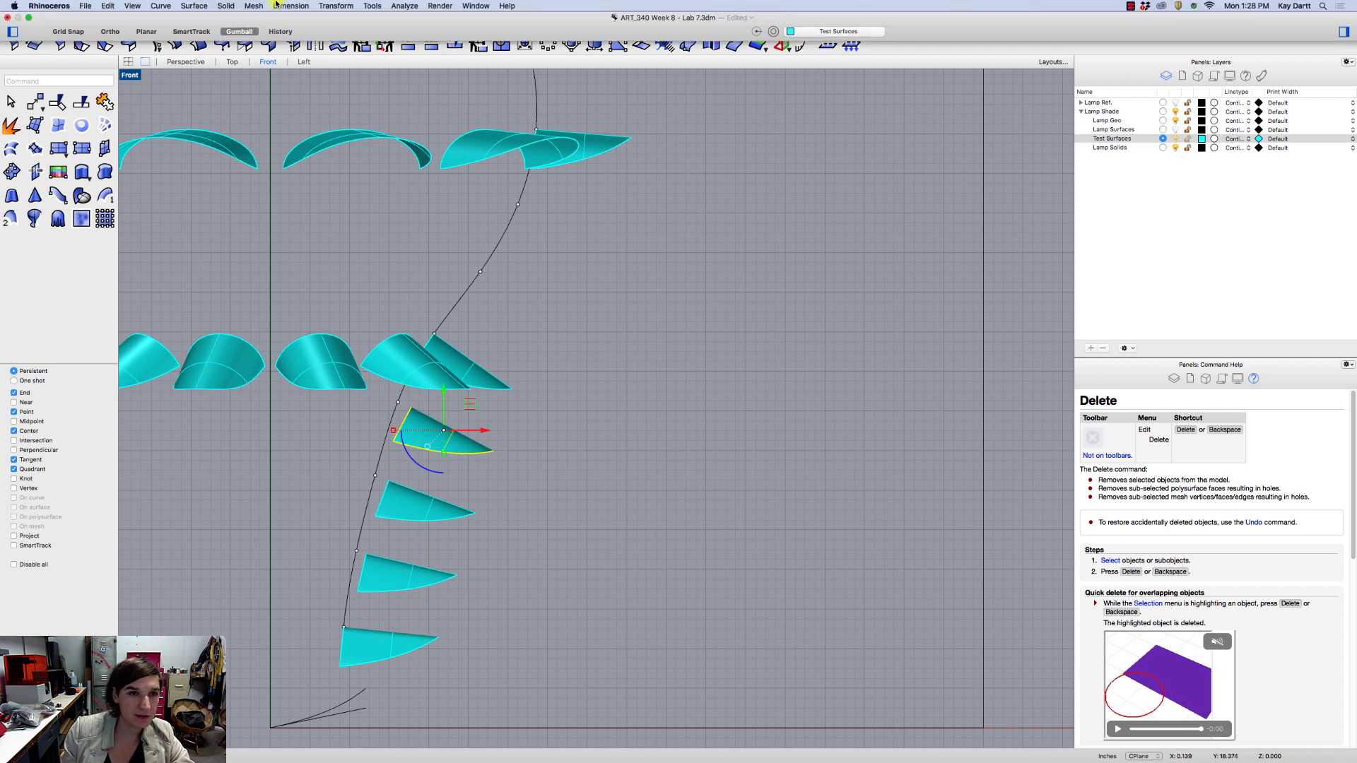
{"action": "left_click", "coordinate": [336, 6]}
{"action": "left_click", "coordinate": [339, 33]}
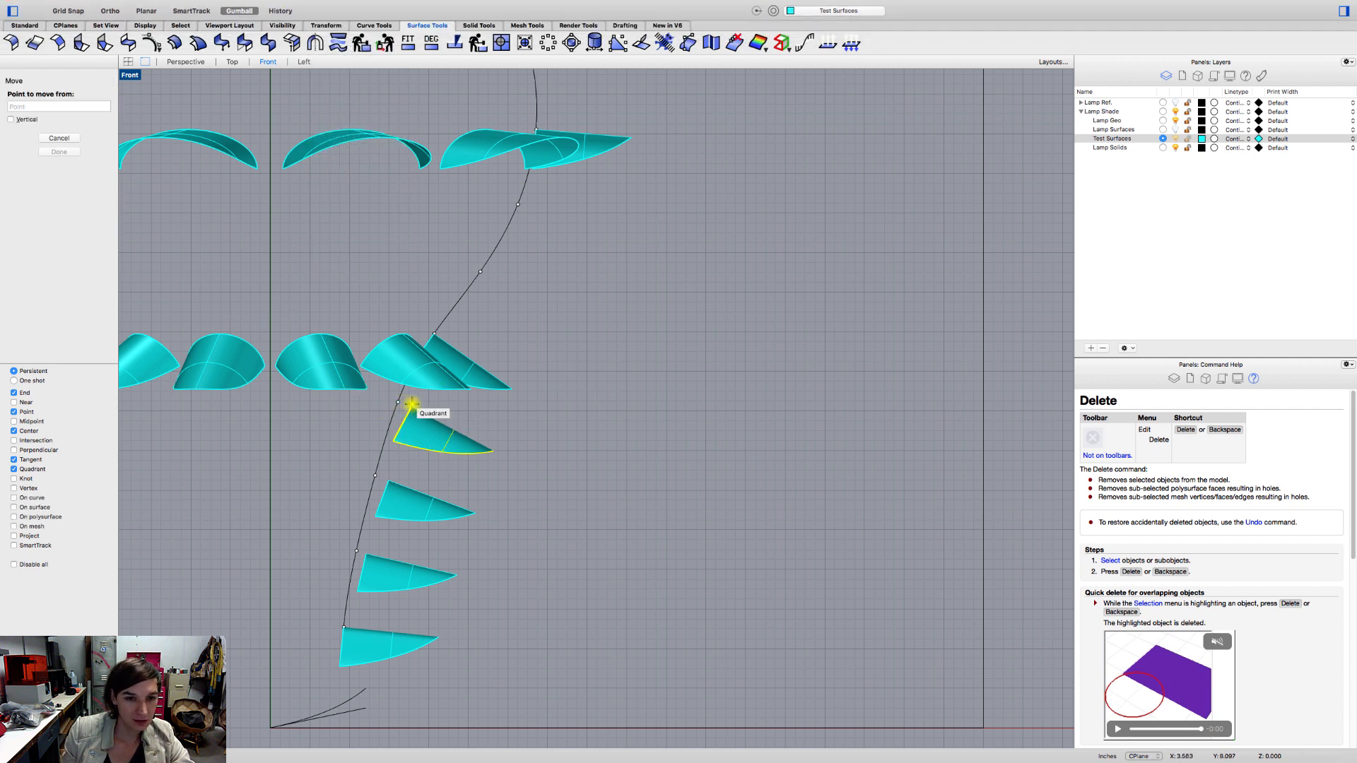
{"action": "key", "text": "Escape"}
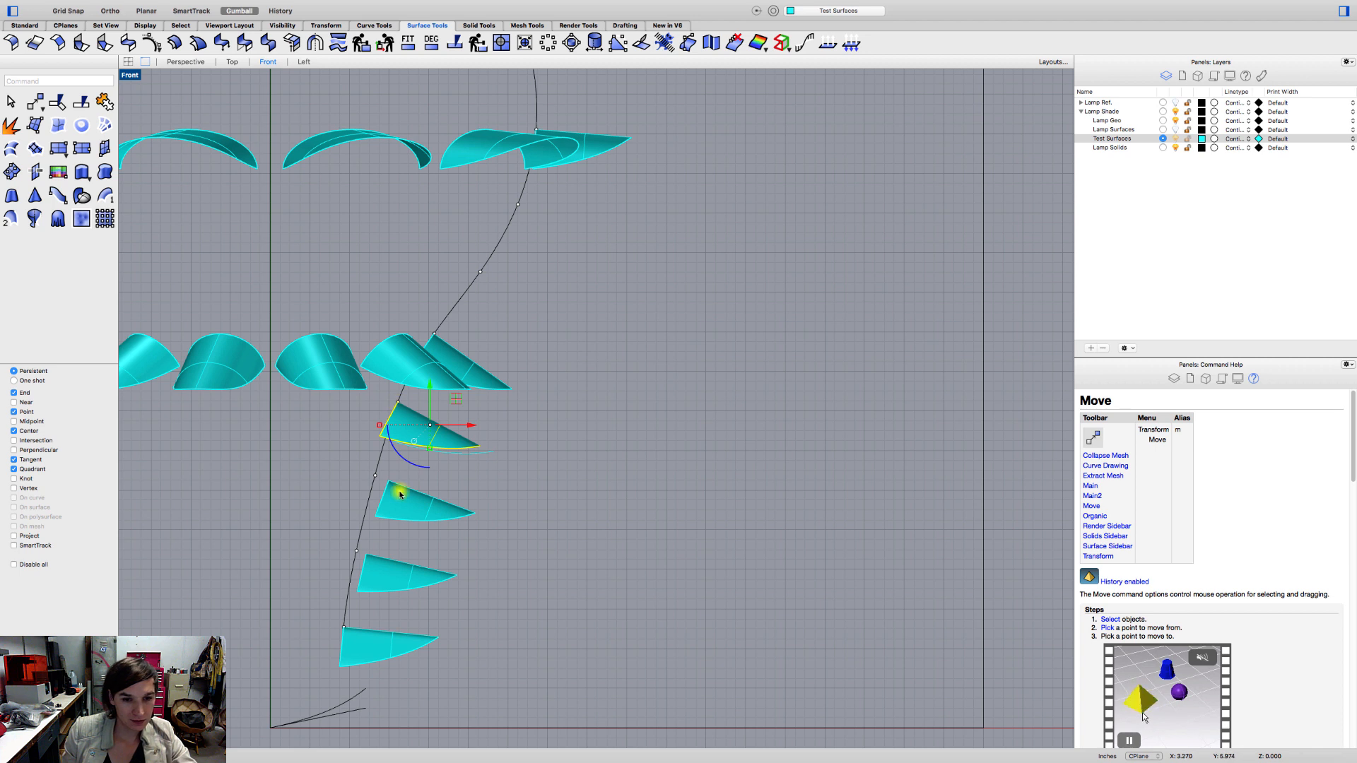
Move the middle tweened petal from its top corner onto its matching point on the profile curve.
{"action": "left_click", "coordinate": [400, 495]}
{"action": "key", "text": "Return"}
{"action": "left_click", "coordinate": [389, 482]}
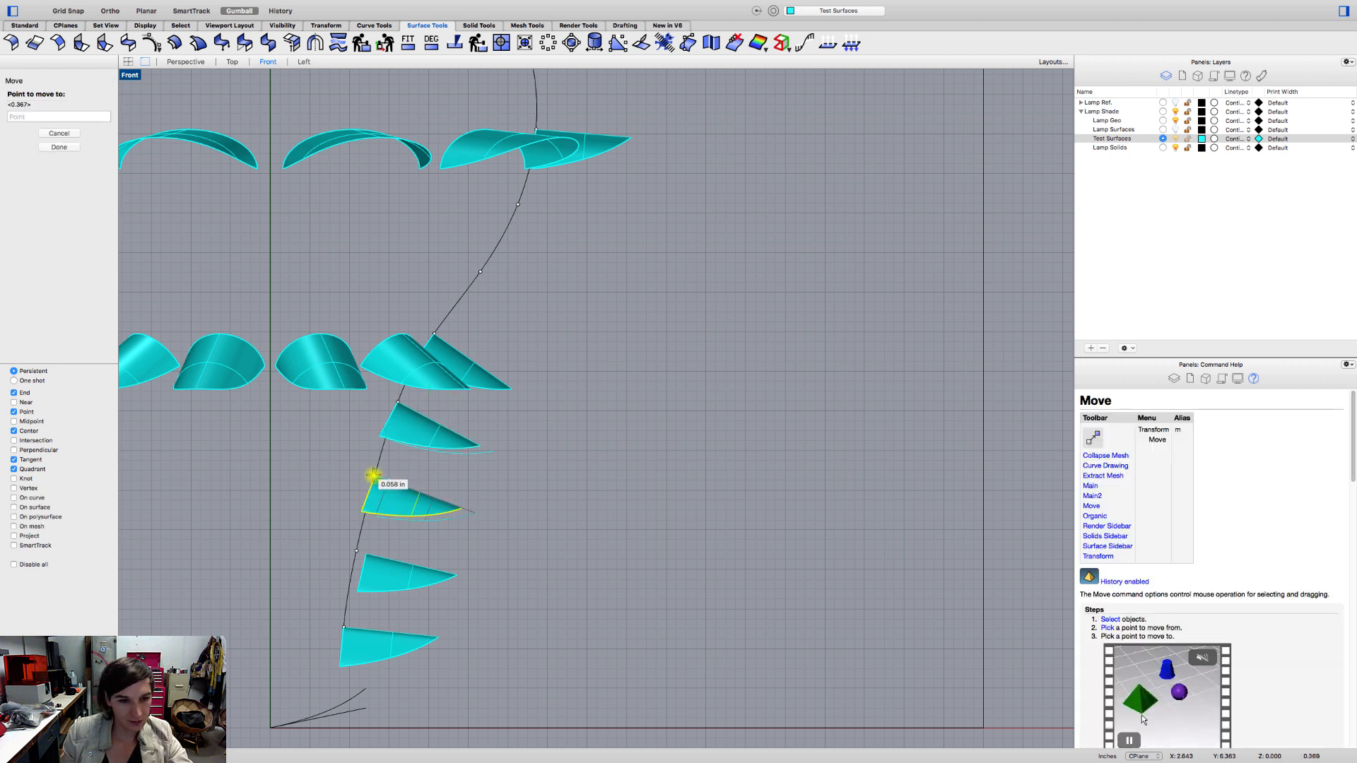
{"action": "left_click", "coordinate": [374, 475]}
Move the lowest tweened petal from its top corner onto its matching point on the profile curve.
{"action": "left_click", "coordinate": [364, 578]}
{"action": "key", "text": "Return"}
{"action": "left_click", "coordinate": [365, 553]}
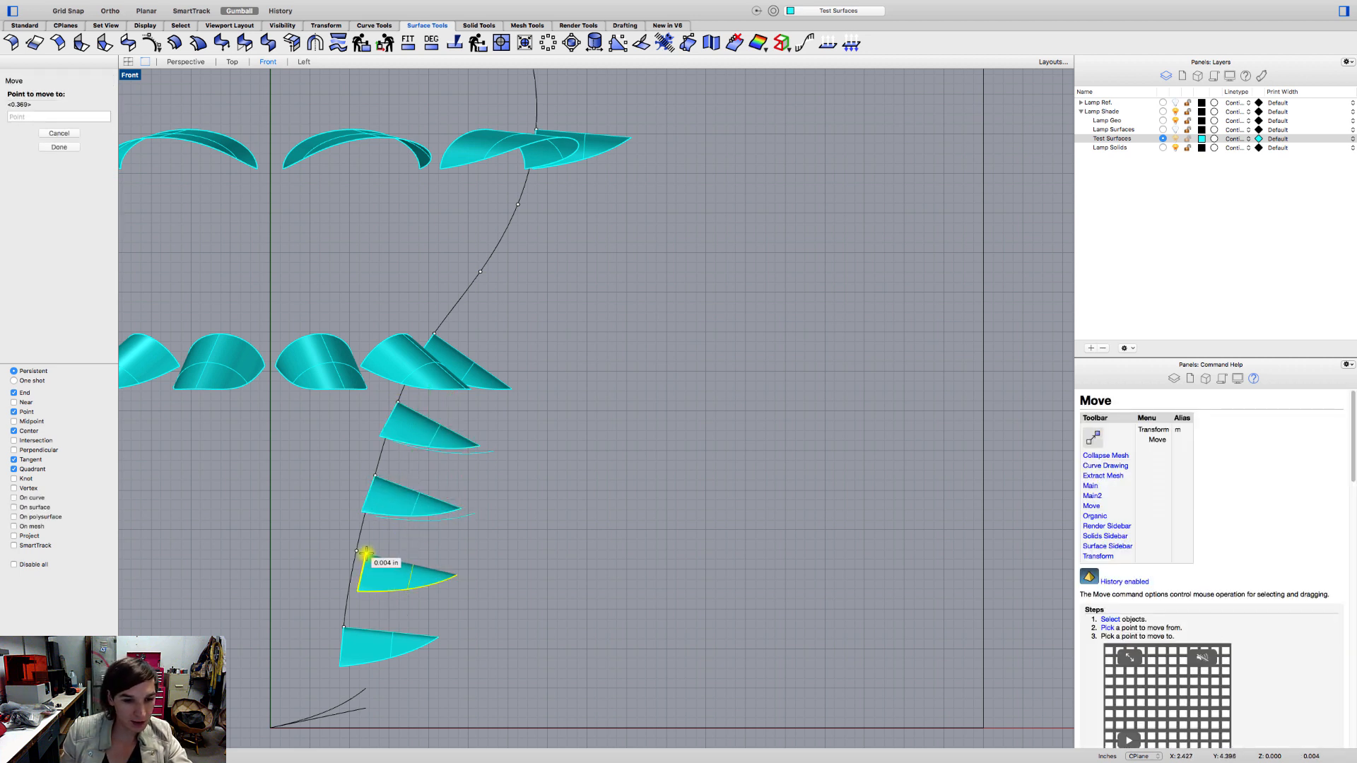
{"action": "left_click", "coordinate": [356, 553]}
{"action": "left_click", "coordinate": [498, 535]}
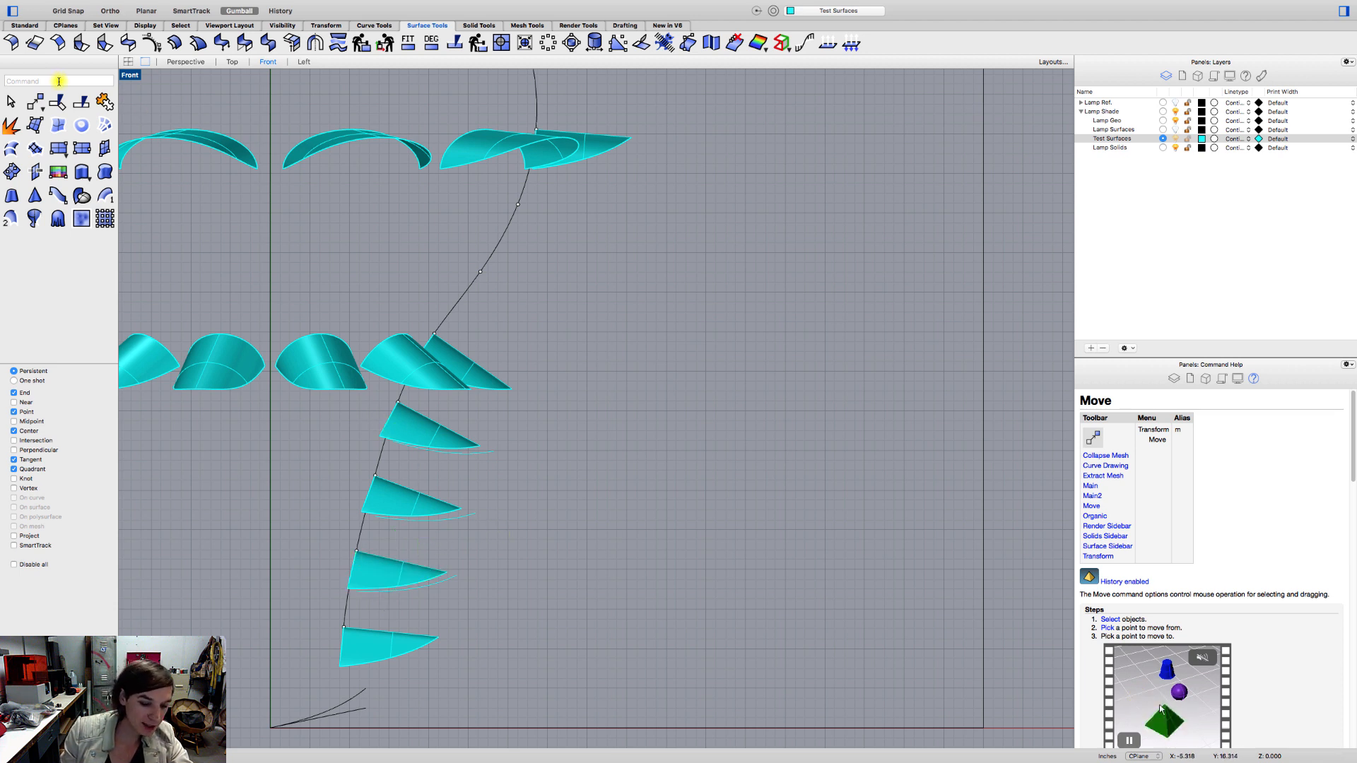
Rotate the uppermost tweened petal by about 8.4 degrees around its top corner, aligning its inner edge with the profile curve.
{"action": "type", "text": "otate"}
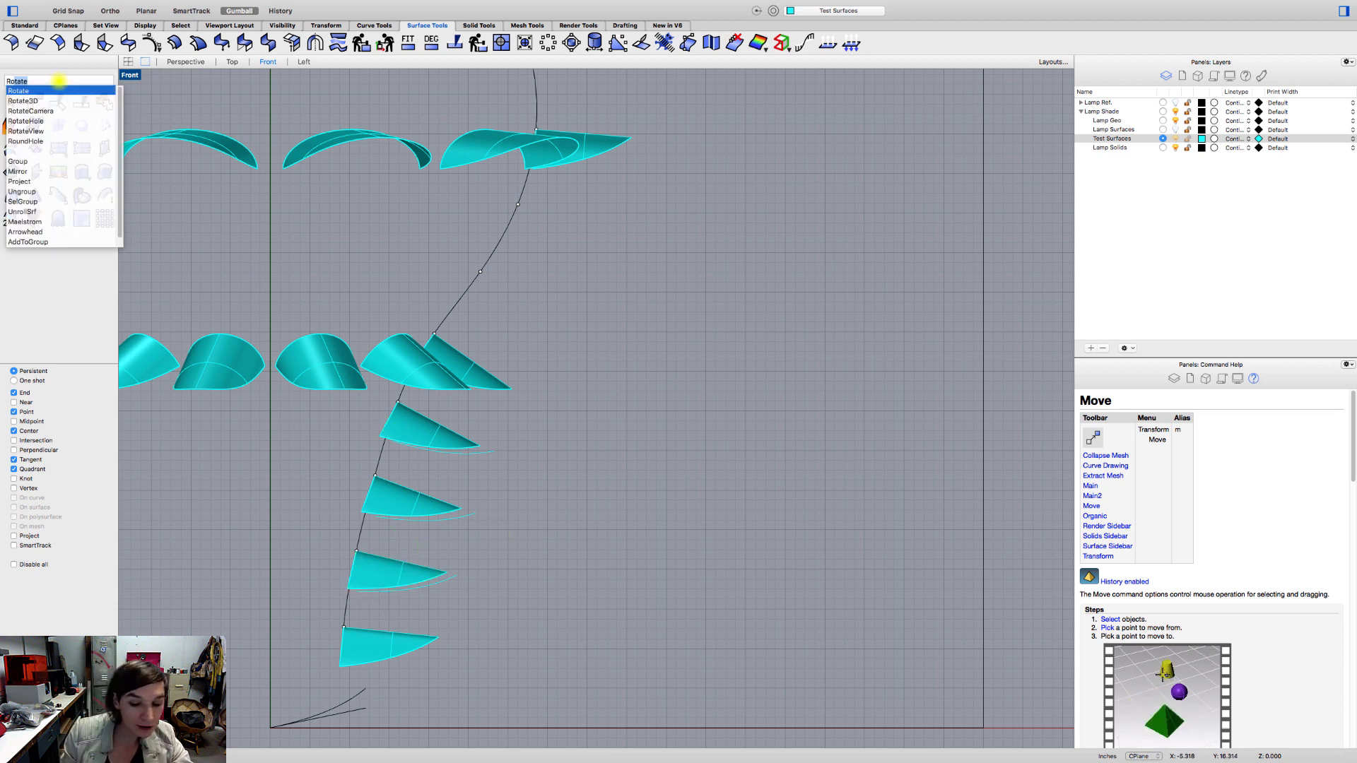
{"action": "key", "text": "Return"}
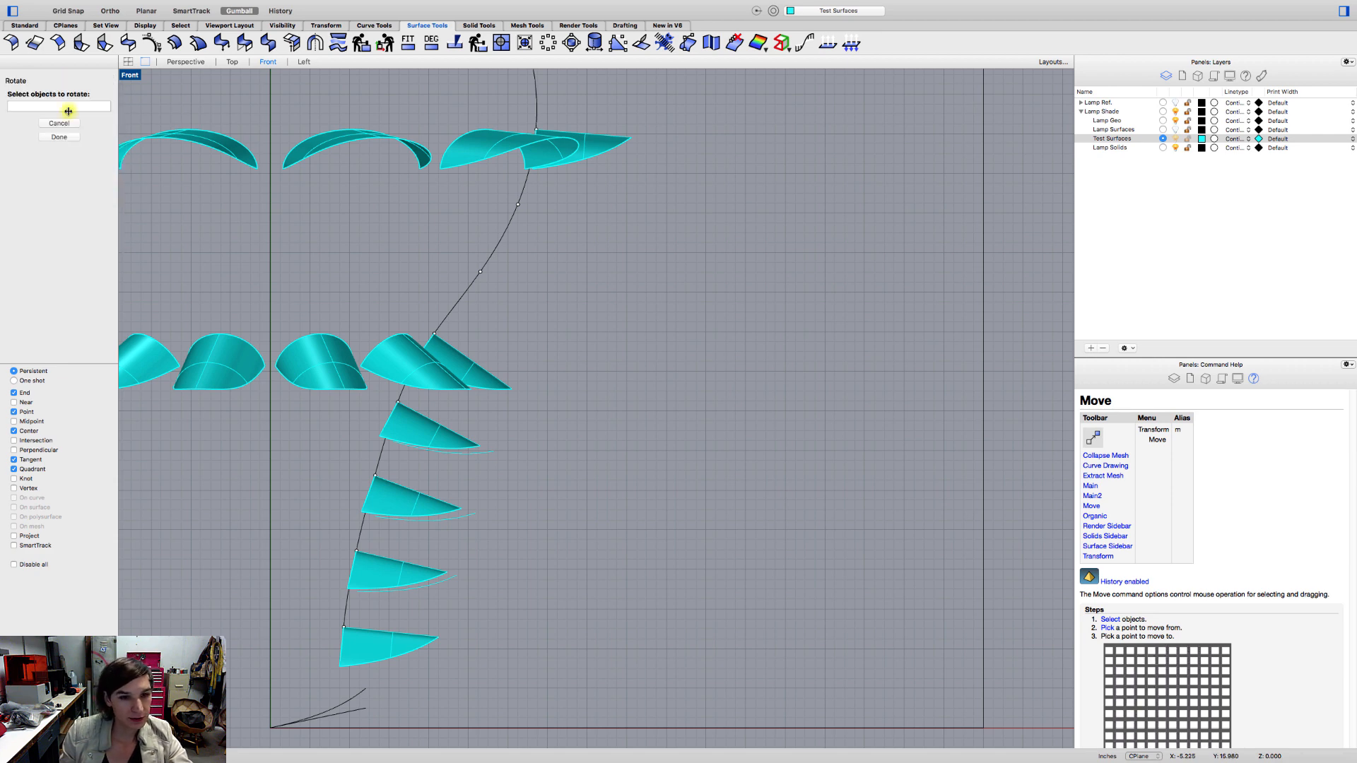
{"action": "scroll", "coordinate": [407, 422], "scroll_direction": "up", "scroll_amount": 5}
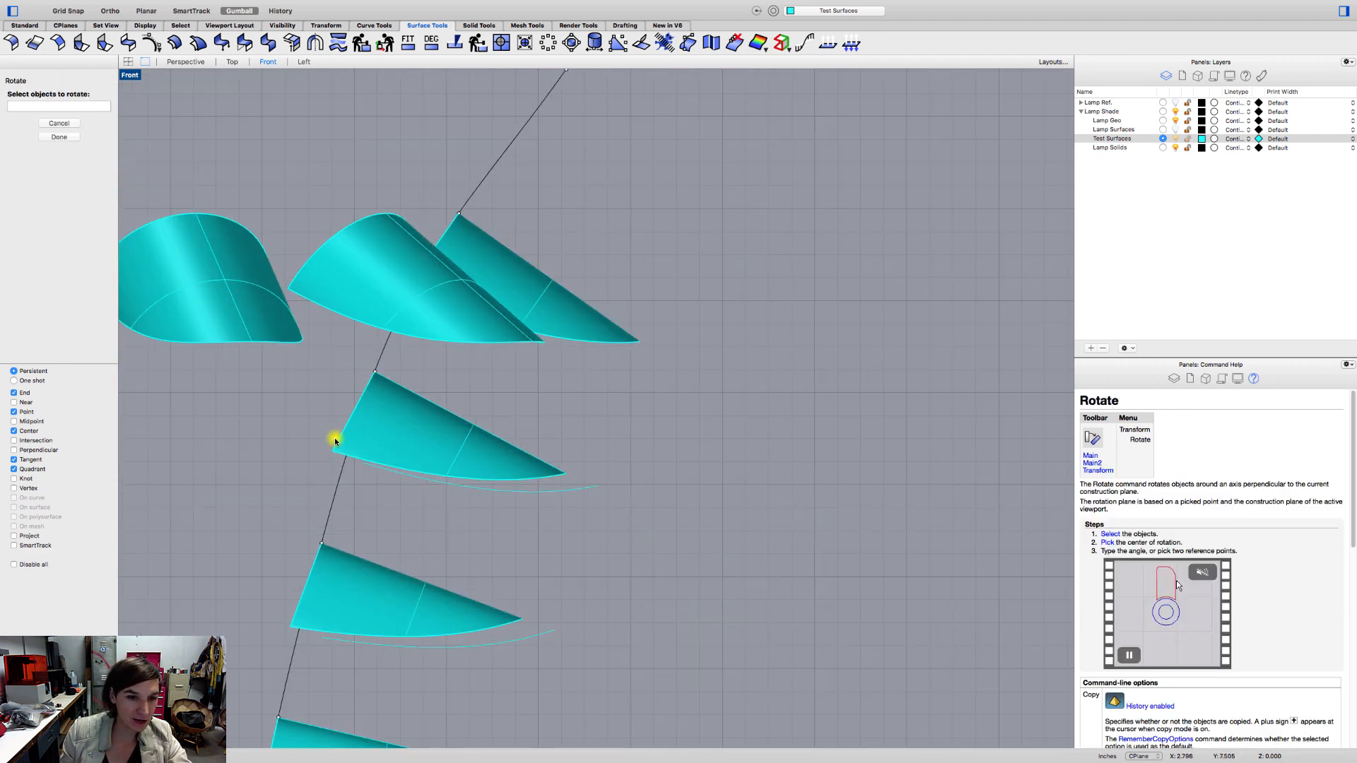
{"action": "scroll", "coordinate": [353, 451], "scroll_direction": "up", "scroll_amount": 2}
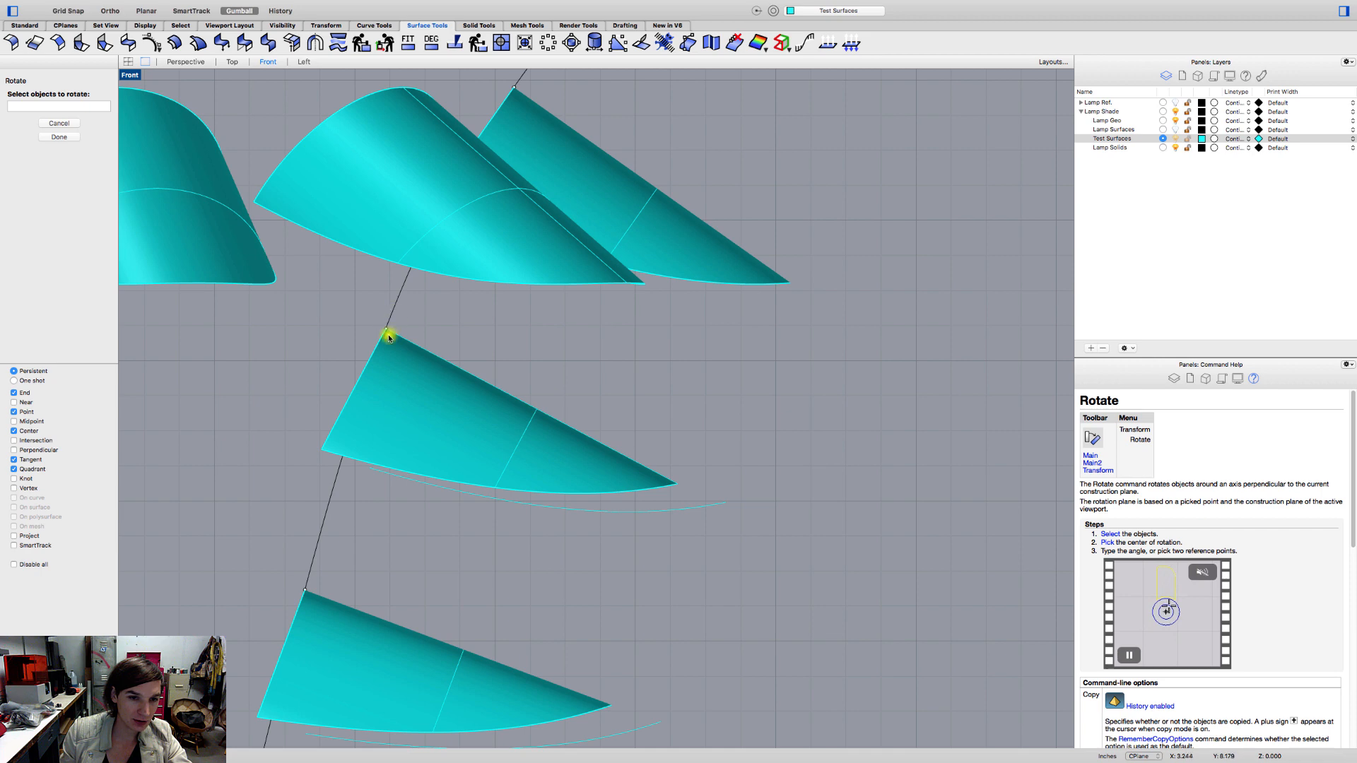
{"action": "left_click", "coordinate": [389, 337]}
{"action": "key", "text": "Return"}
{"action": "left_click", "coordinate": [386, 328]}
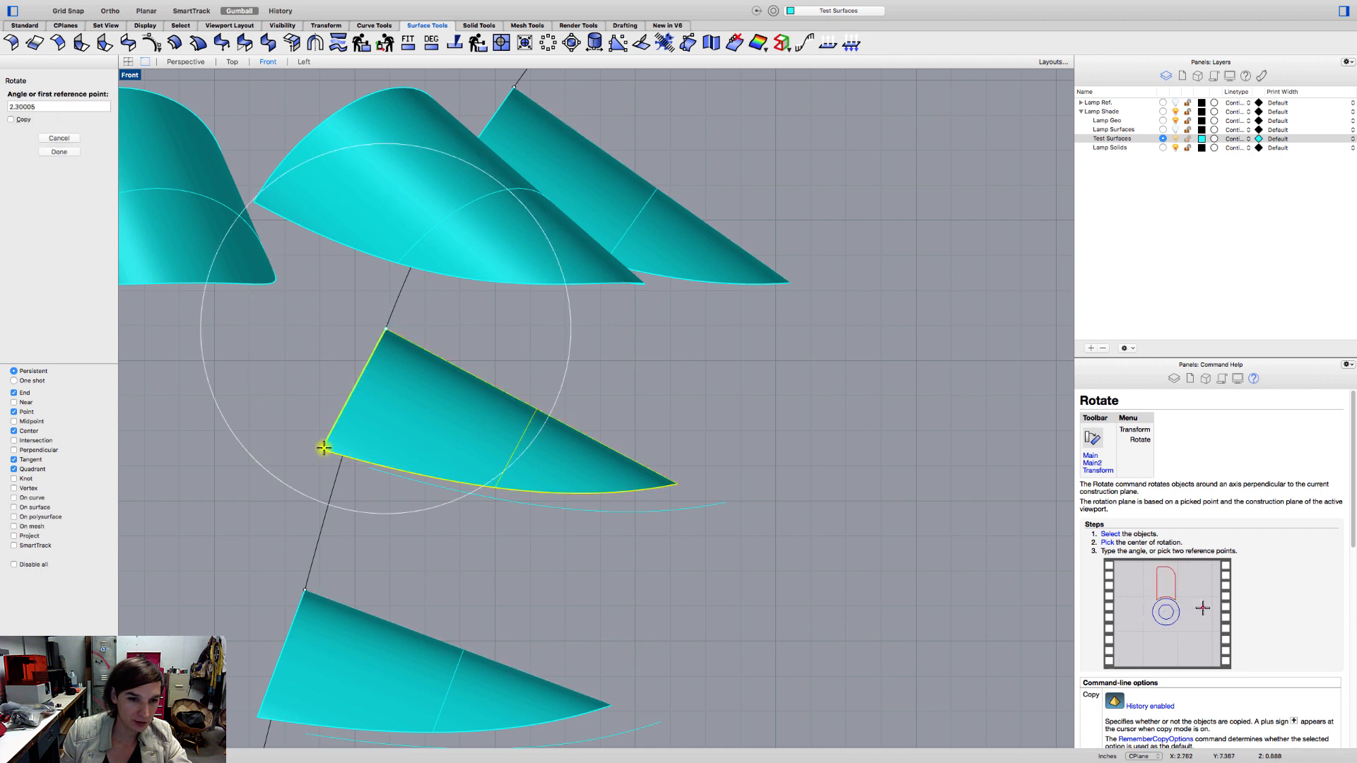
{"action": "left_click", "coordinate": [323, 450]}
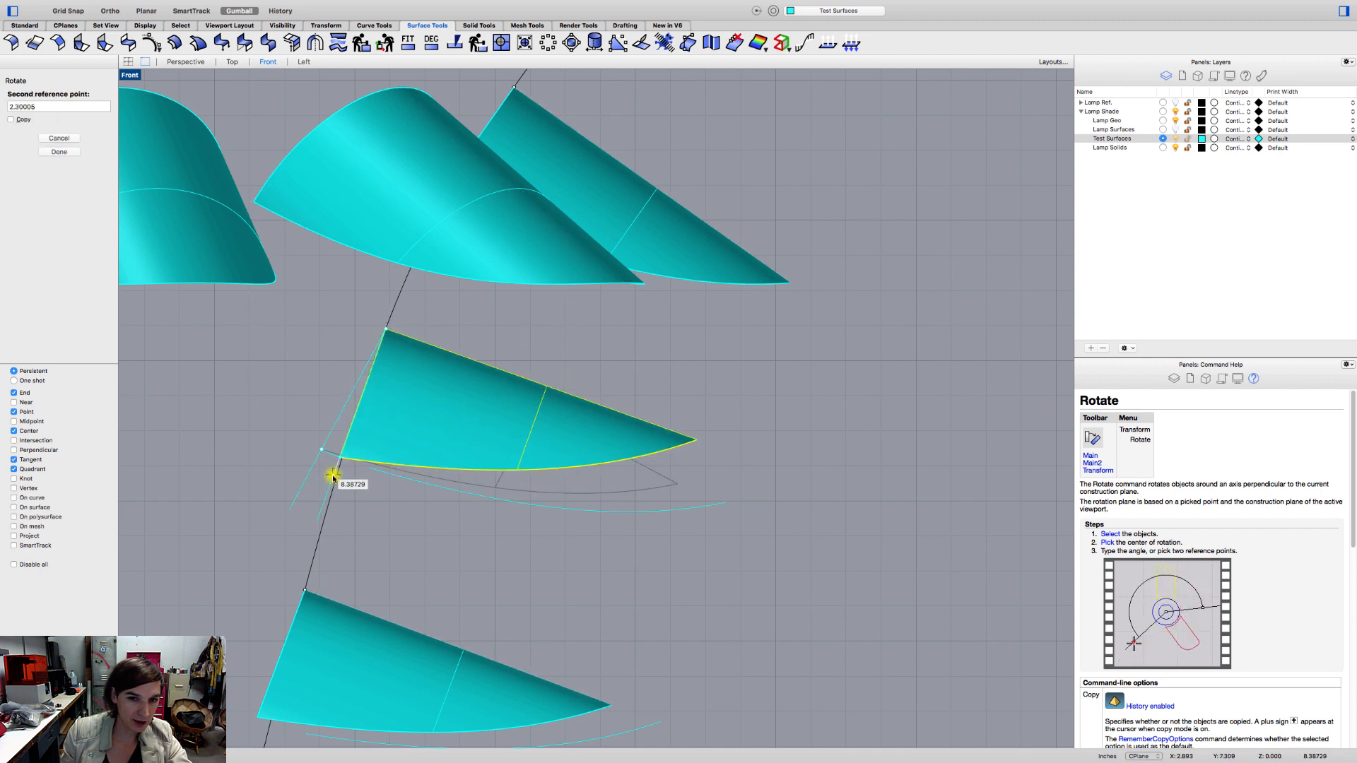
{"action": "left_click", "coordinate": [332, 476]}
Rotate the middle tweened petal by about 6.2 degrees around its top corner, aligning its inner edge with the profile curve.
{"action": "scroll", "coordinate": [382, 494], "scroll_direction": "down", "scroll_amount": 5}
{"action": "left_click", "coordinate": [388, 421]}
{"action": "key", "text": "Return"}
{"action": "left_click", "coordinate": [345, 384]}
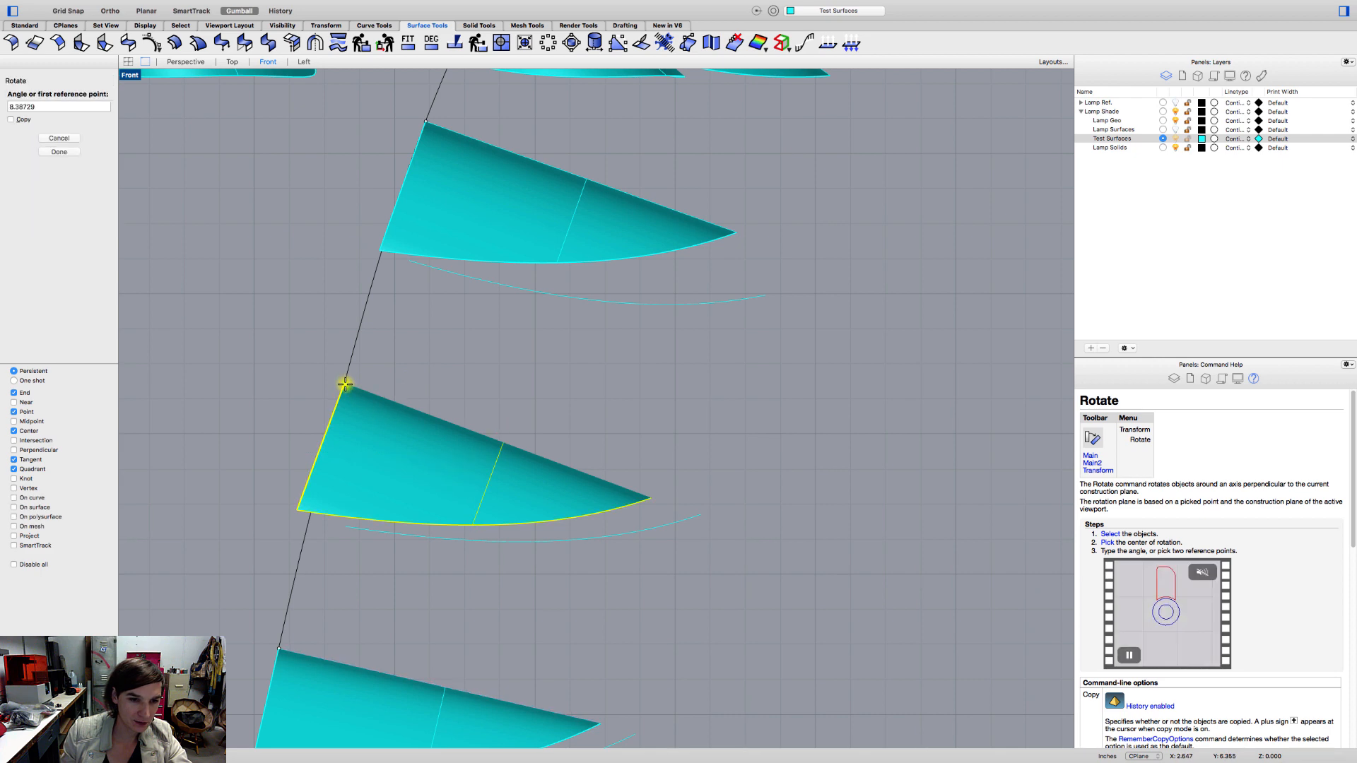
{"action": "left_click", "coordinate": [298, 510]}
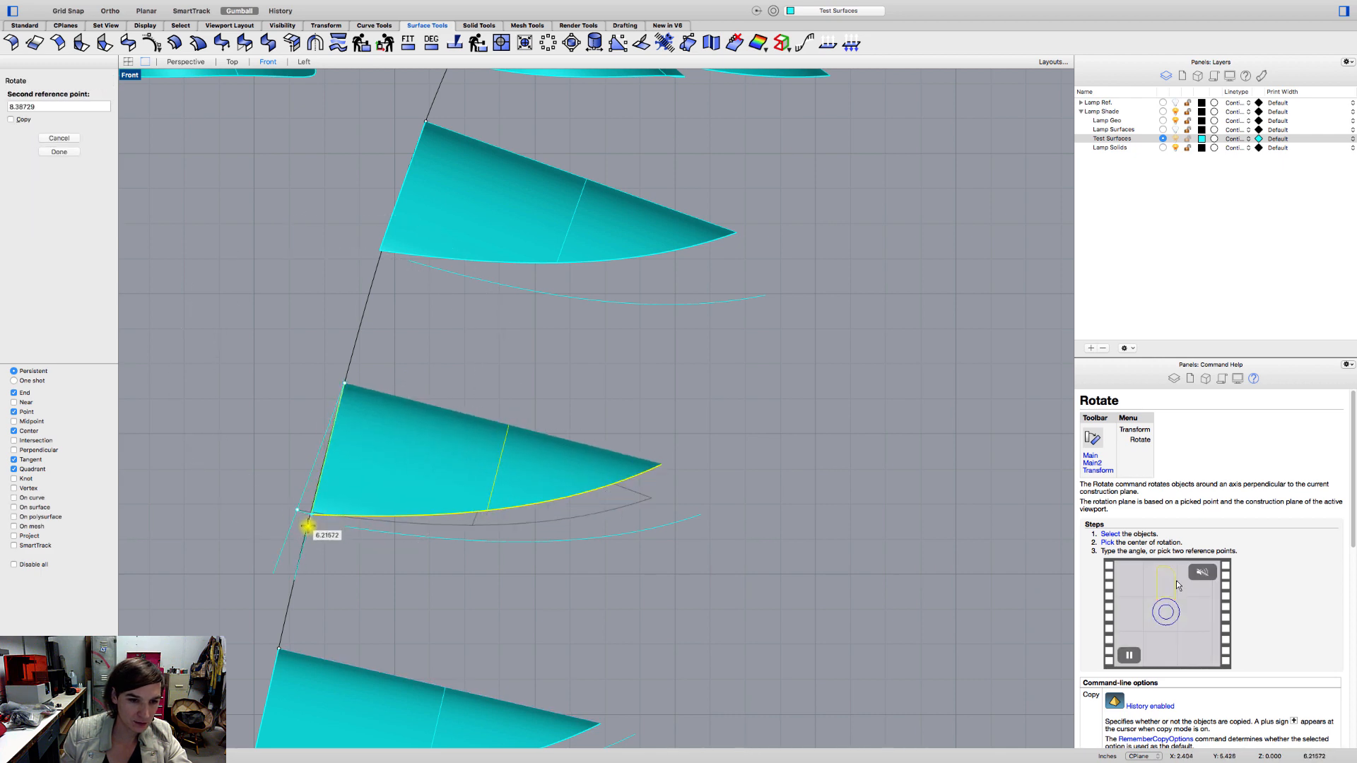
{"action": "left_click", "coordinate": [309, 527]}
Rotate the lowest tweened petal around its top corner so its inner edge follows the profile curve.
{"action": "right_click_drag", "start_coordinate": [339, 591], "coordinate": [394, 346]}
{"action": "left_click", "coordinate": [368, 445]}
{"action": "key", "text": "Return"}
{"action": "left_click", "coordinate": [333, 408]}
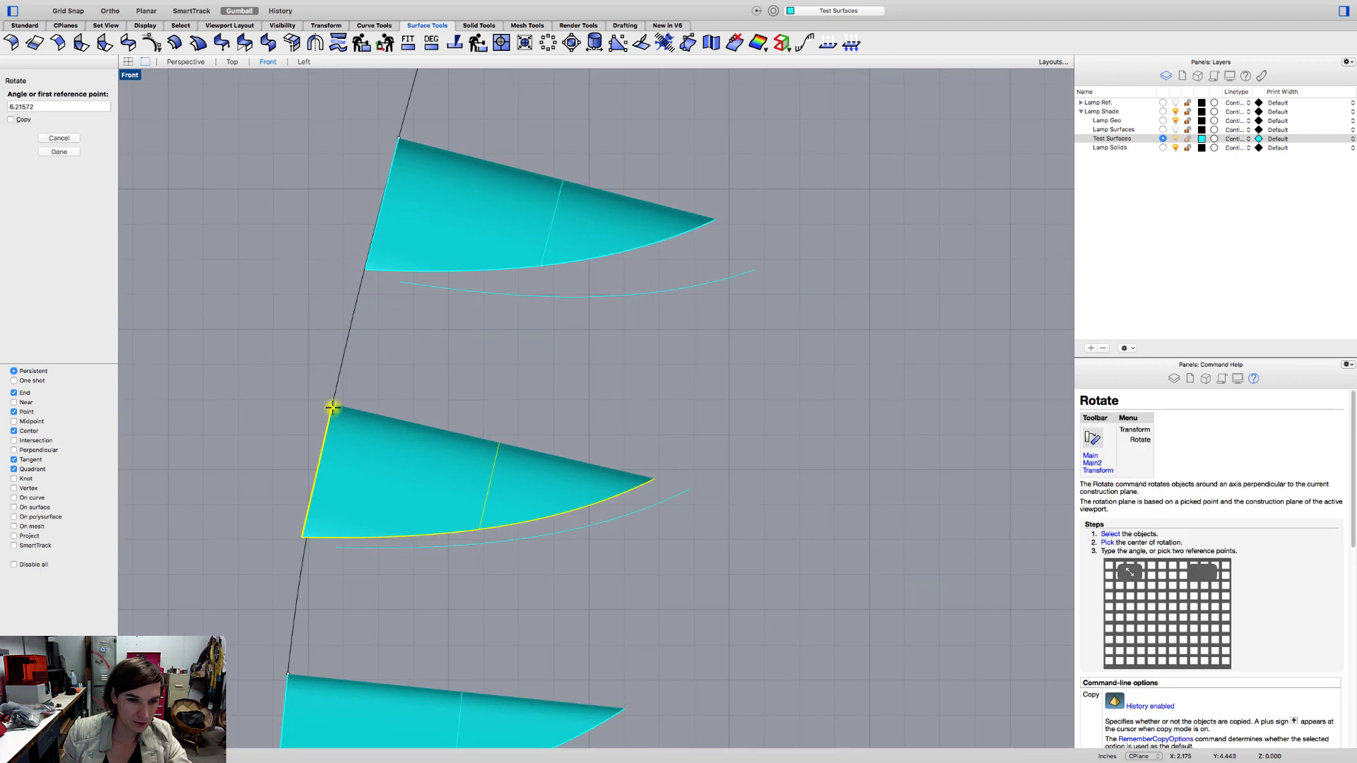
{"action": "left_click", "coordinate": [303, 537]}
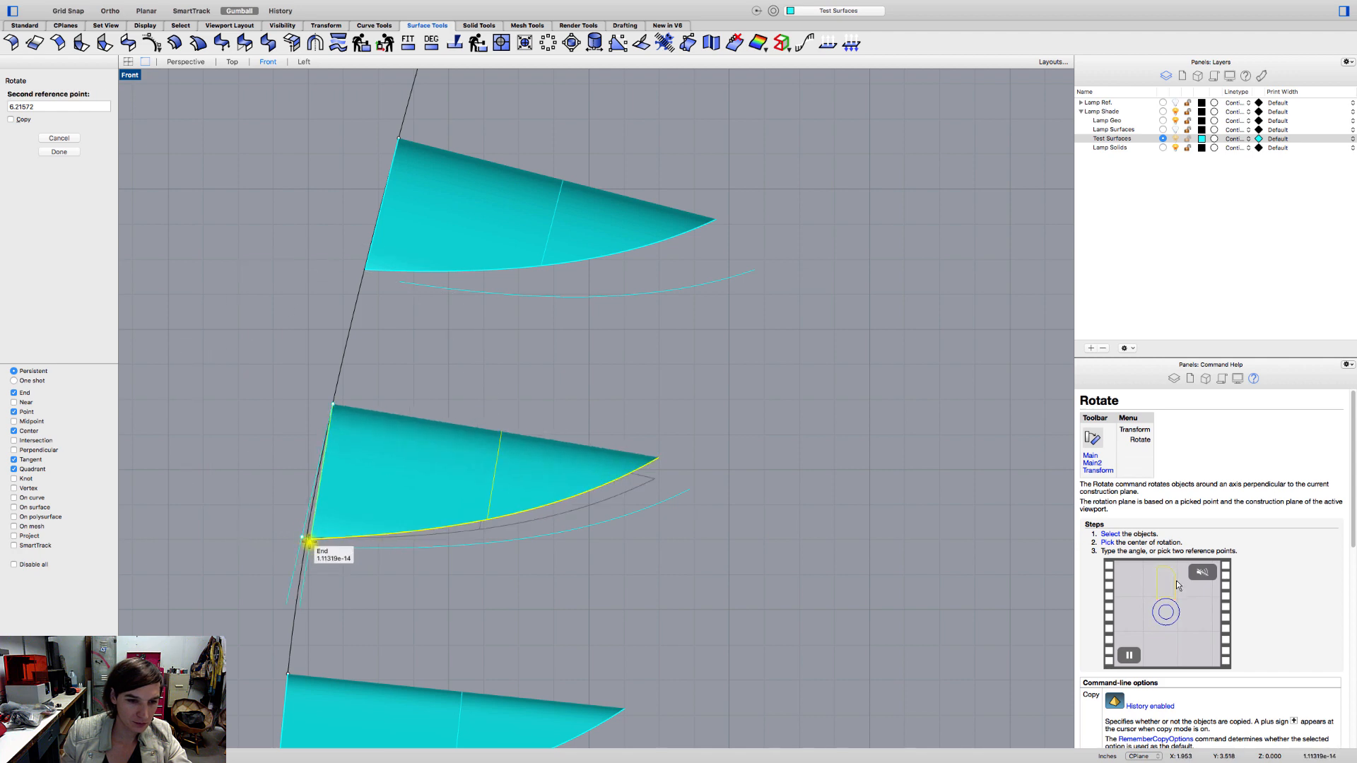
{"action": "left_click", "coordinate": [307, 554]}
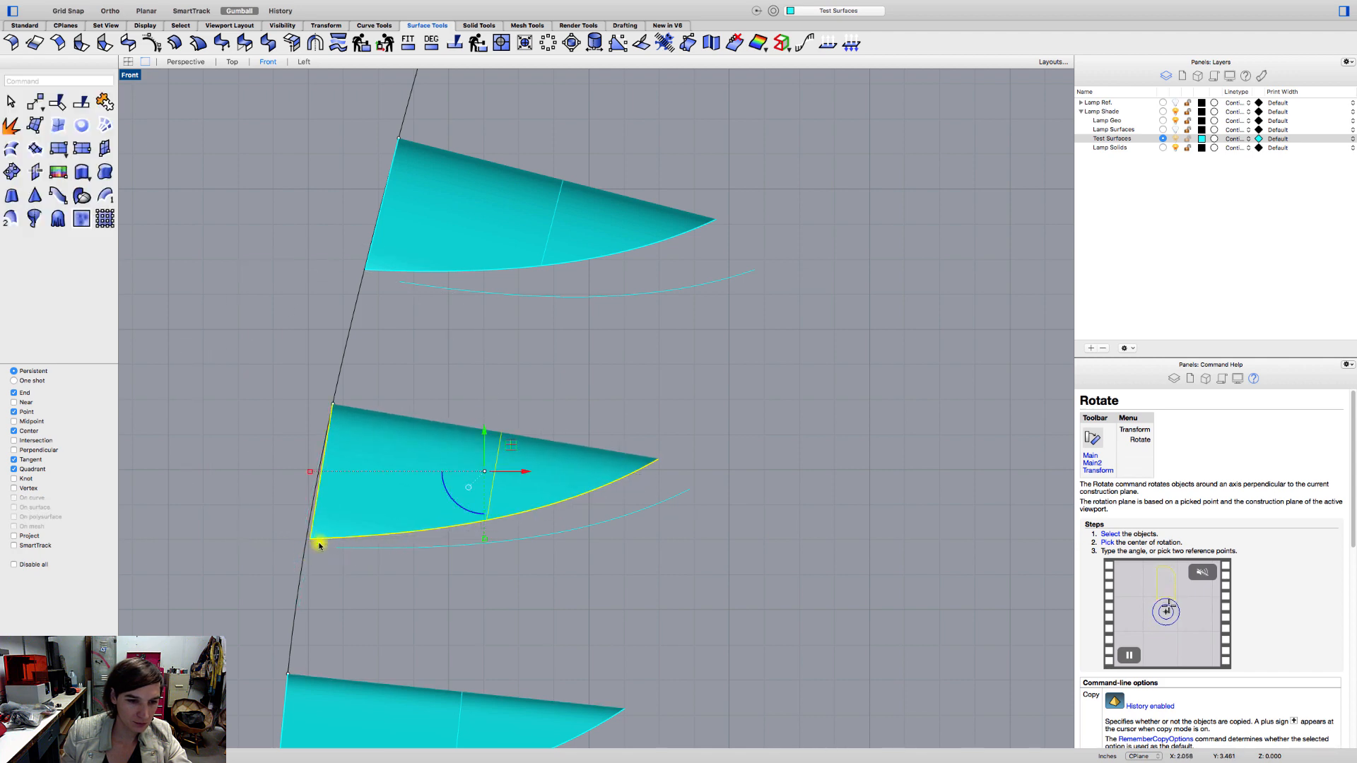
Delete the leftover tweened cutting curves beneath the three rotated petals.
{"action": "scroll", "coordinate": [325, 536], "scroll_direction": "down", "scroll_amount": 10}
{"action": "left_click", "coordinate": [410, 481]}
{"action": "left_click", "coordinate": [465, 446]}
{"action": "key", "text": "Delete"}
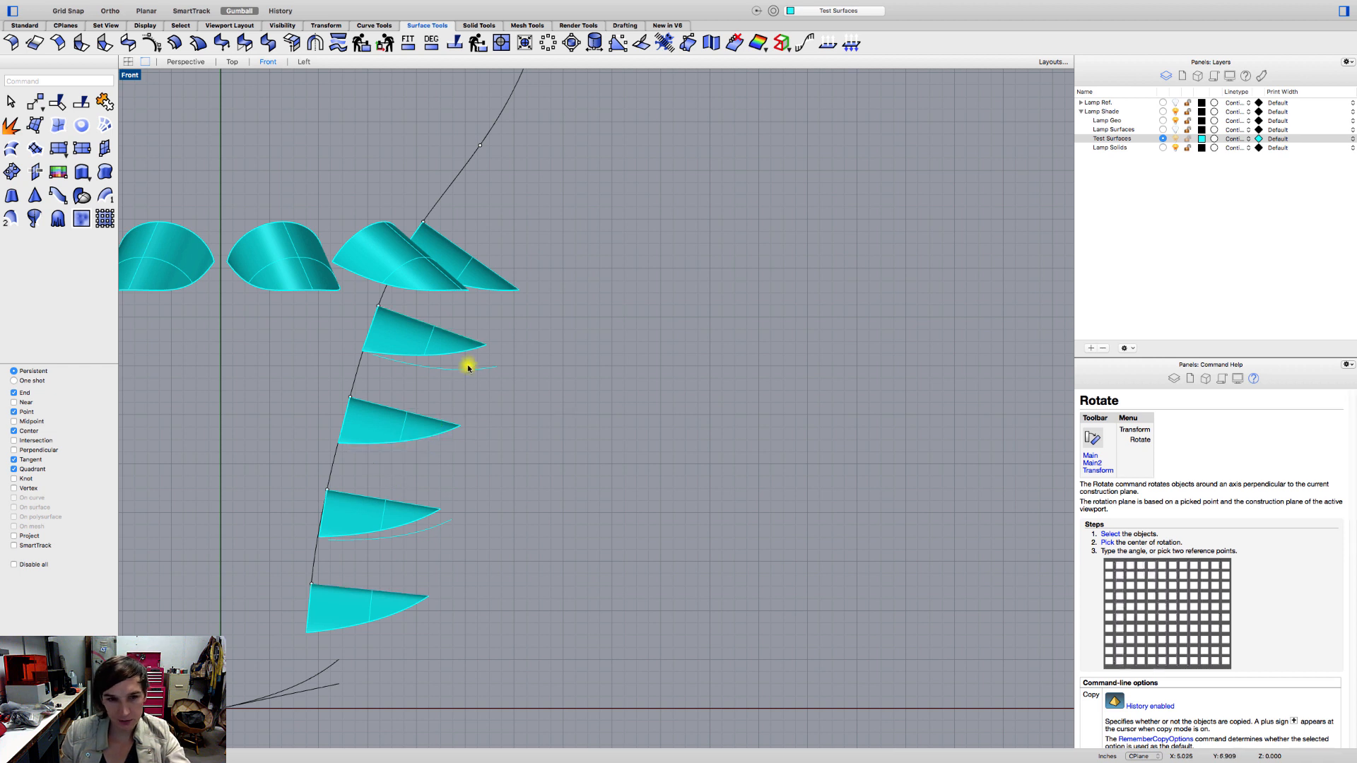
{"action": "left_click", "coordinate": [440, 534]}
{"action": "key", "text": "Delete"}
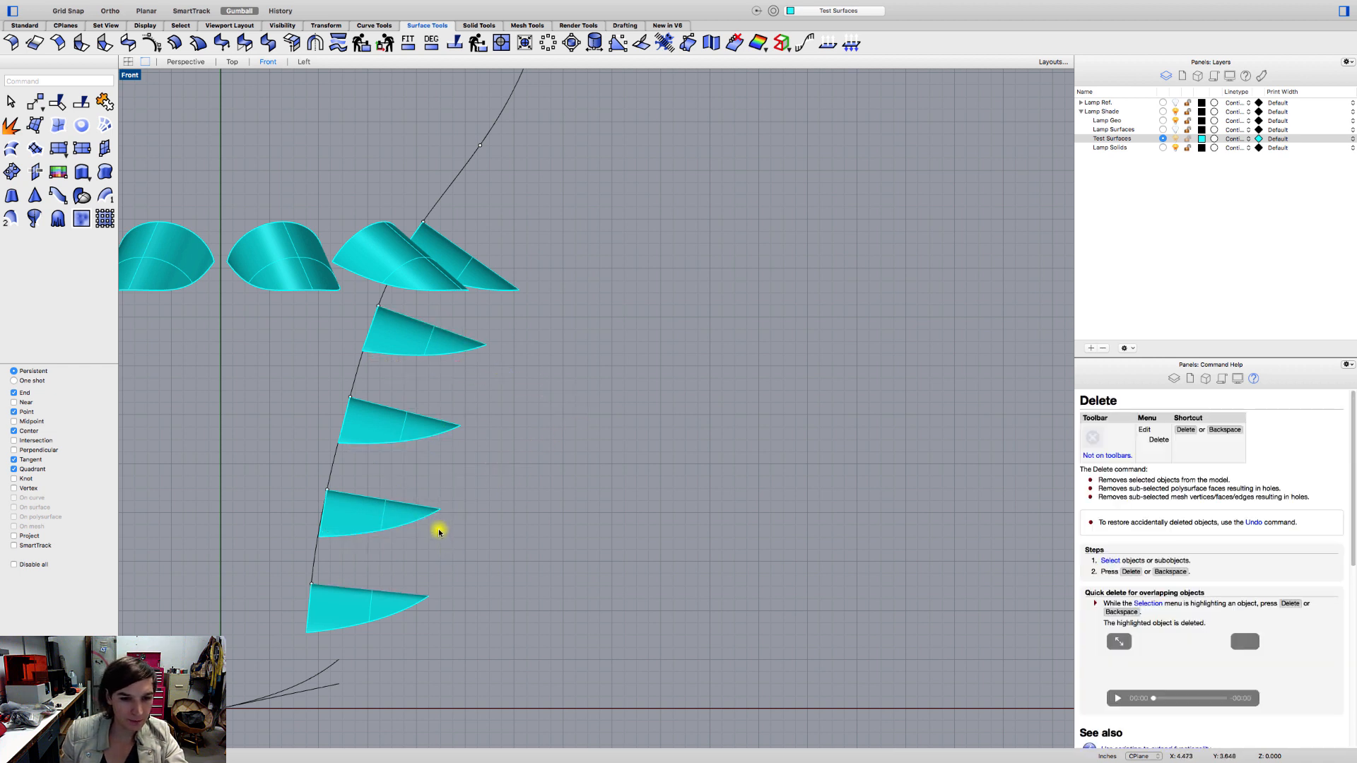
In the Perspective view, polar array the four stacked lower petals around the origin with a 360-degree fill angle.
{"action": "left_click", "coordinate": [186, 62]}
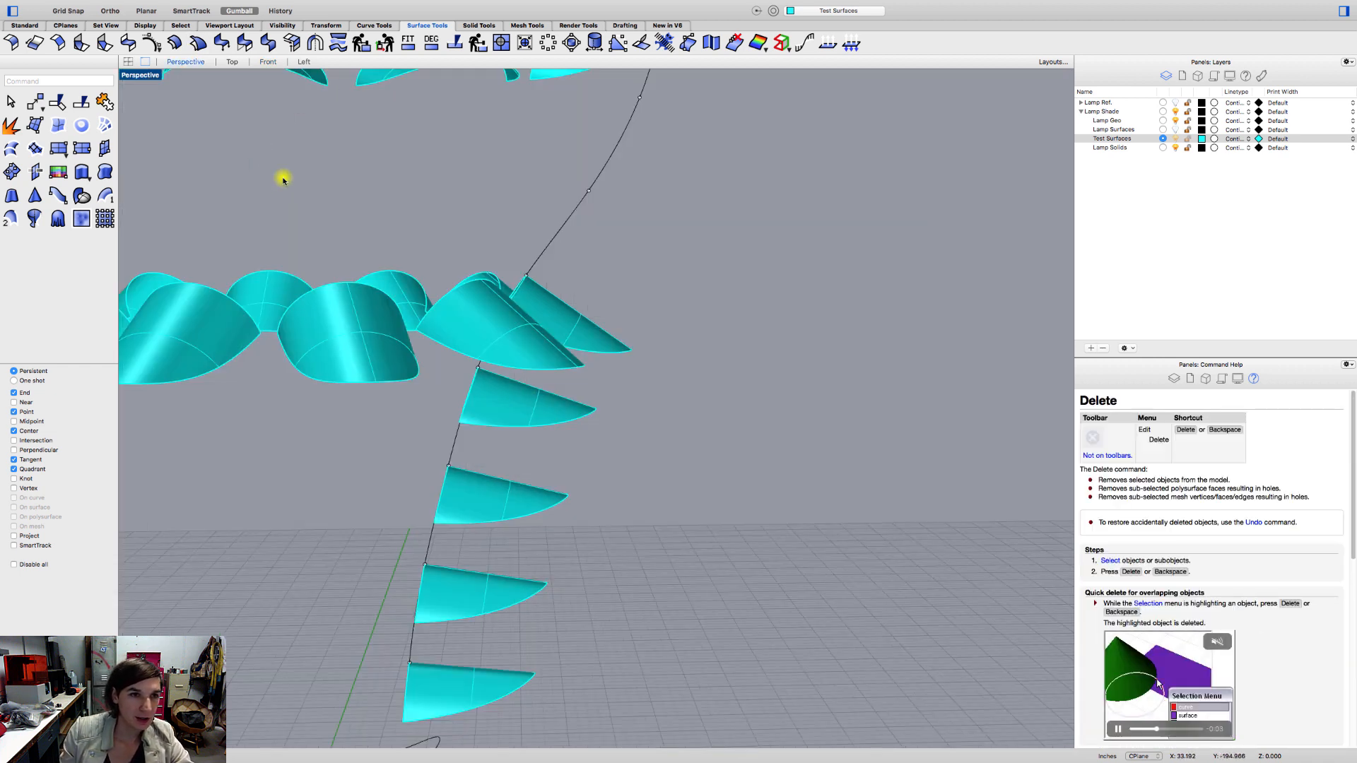
{"action": "right_click_drag", "start_coordinate": [351, 325], "coordinate": [289, 371]}
{"action": "right_click_drag", "start_coordinate": [501, 605], "coordinate": [496, 538], "text": "shift"}
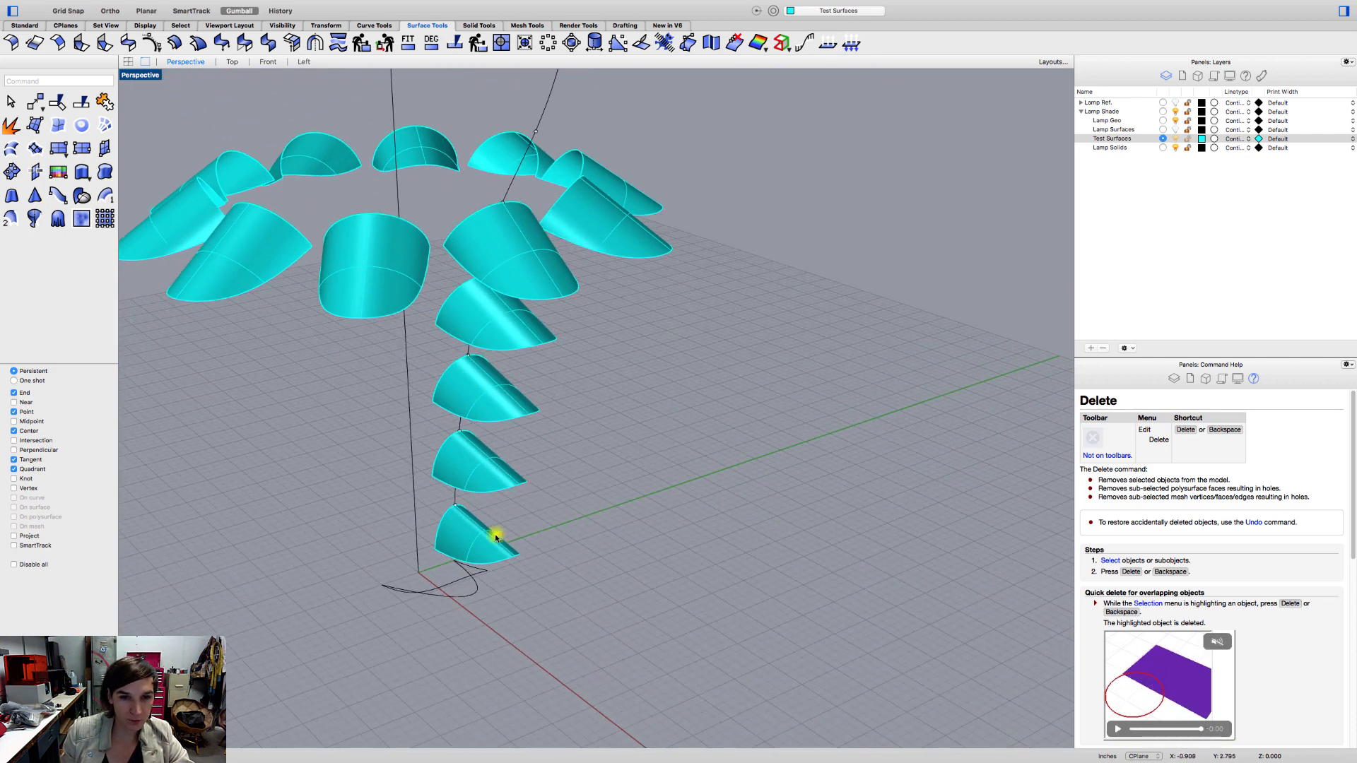
{"action": "left_click", "coordinate": [494, 333]}
{"action": "left_click", "coordinate": [475, 381], "text": "shift"}
{"action": "left_click", "coordinate": [478, 477], "text": "shift"}
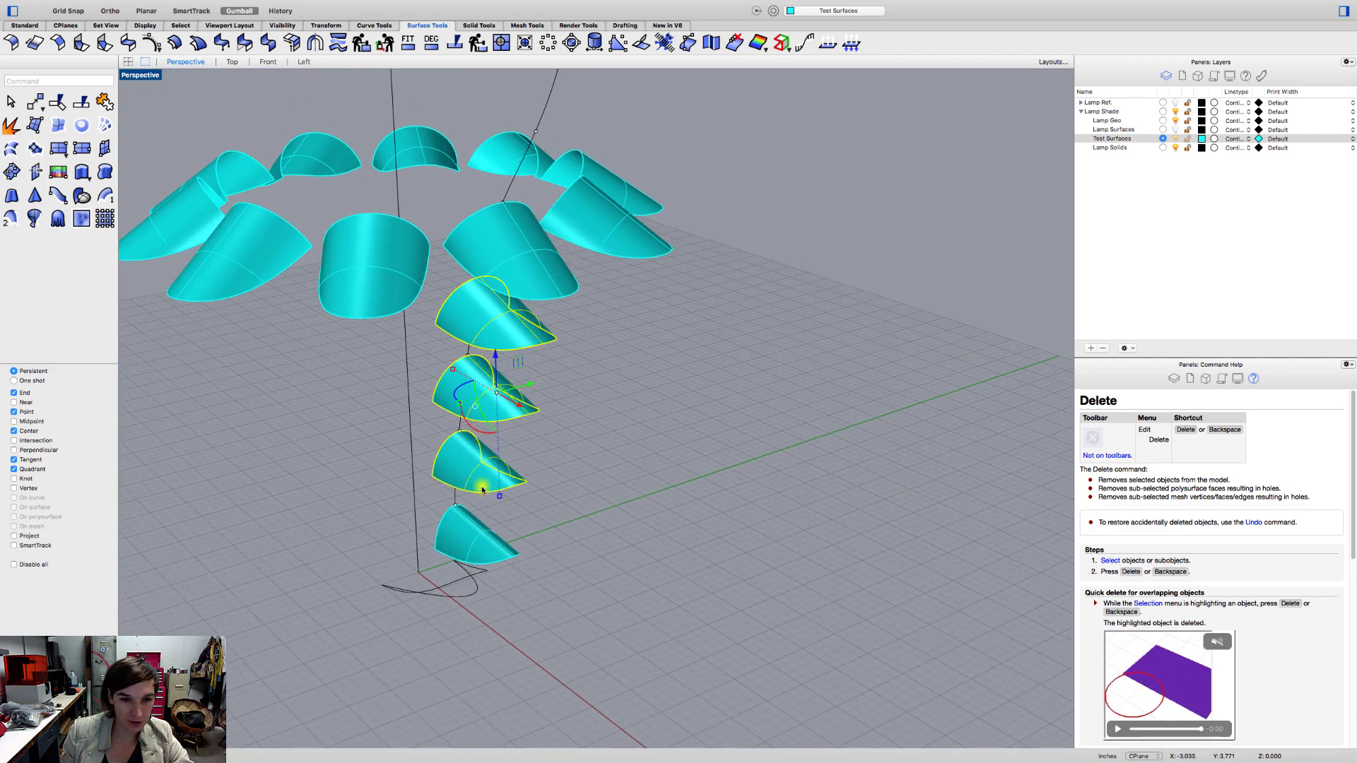
{"action": "left_click", "coordinate": [480, 541], "text": "shift"}
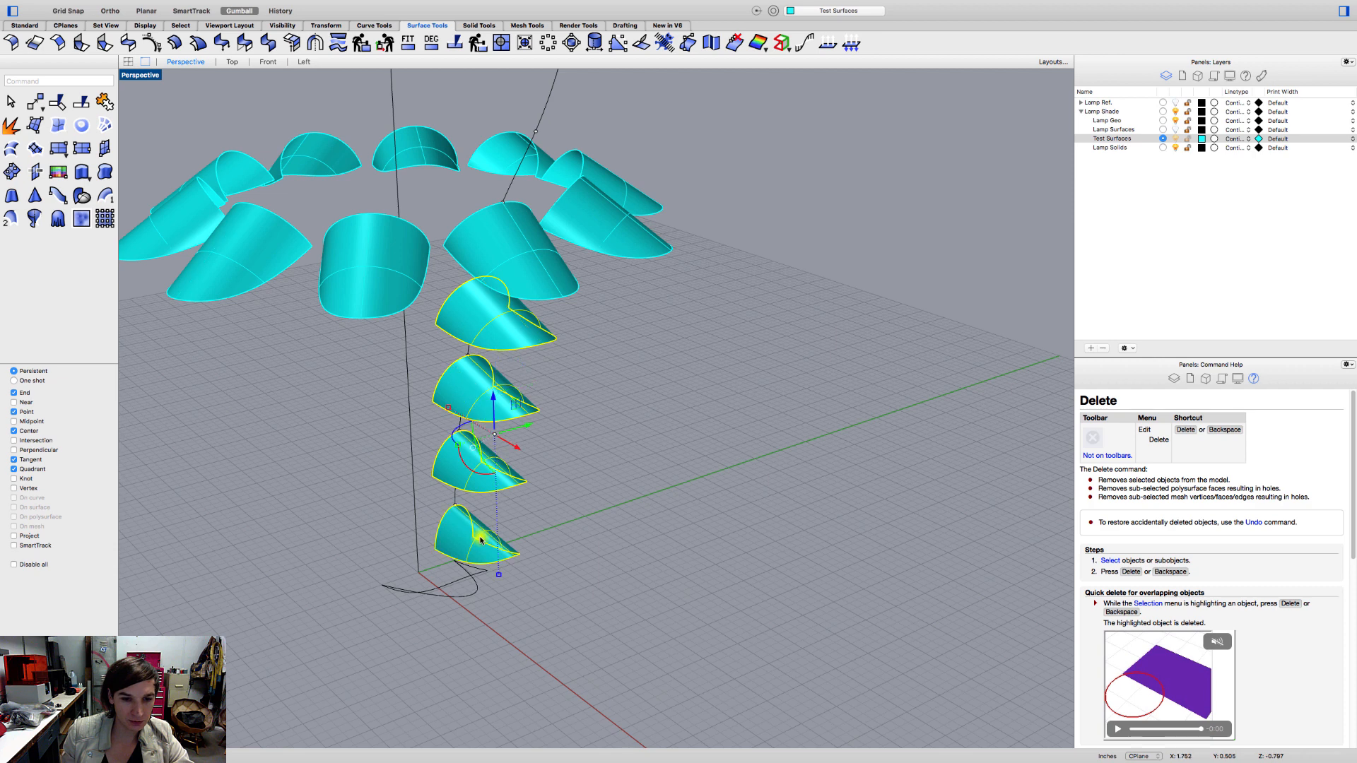
{"action": "left_click", "coordinate": [23, 25]}
{"action": "left_click", "coordinate": [21, 253]}
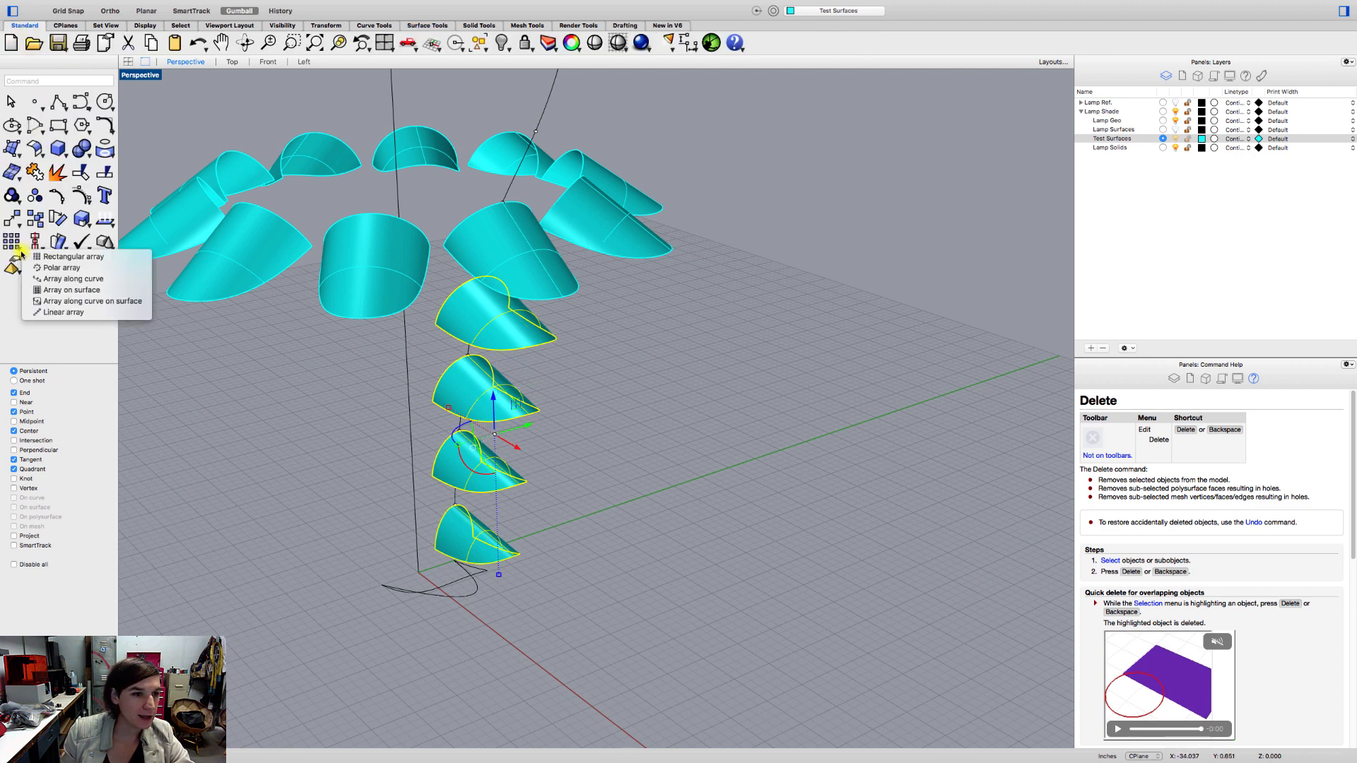
{"action": "left_click", "coordinate": [32, 269]}
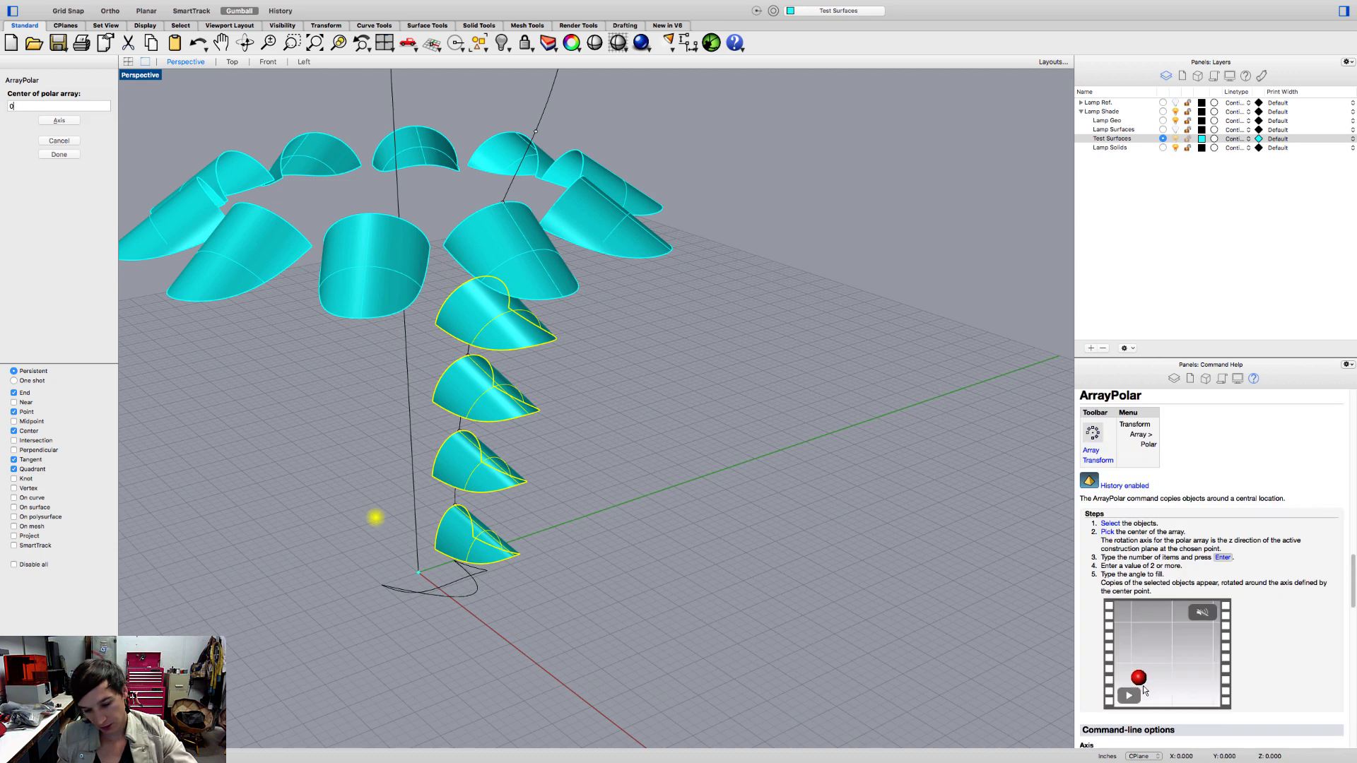
{"action": "left_click", "coordinate": [436, 586]}
{"action": "key", "text": "Return"}
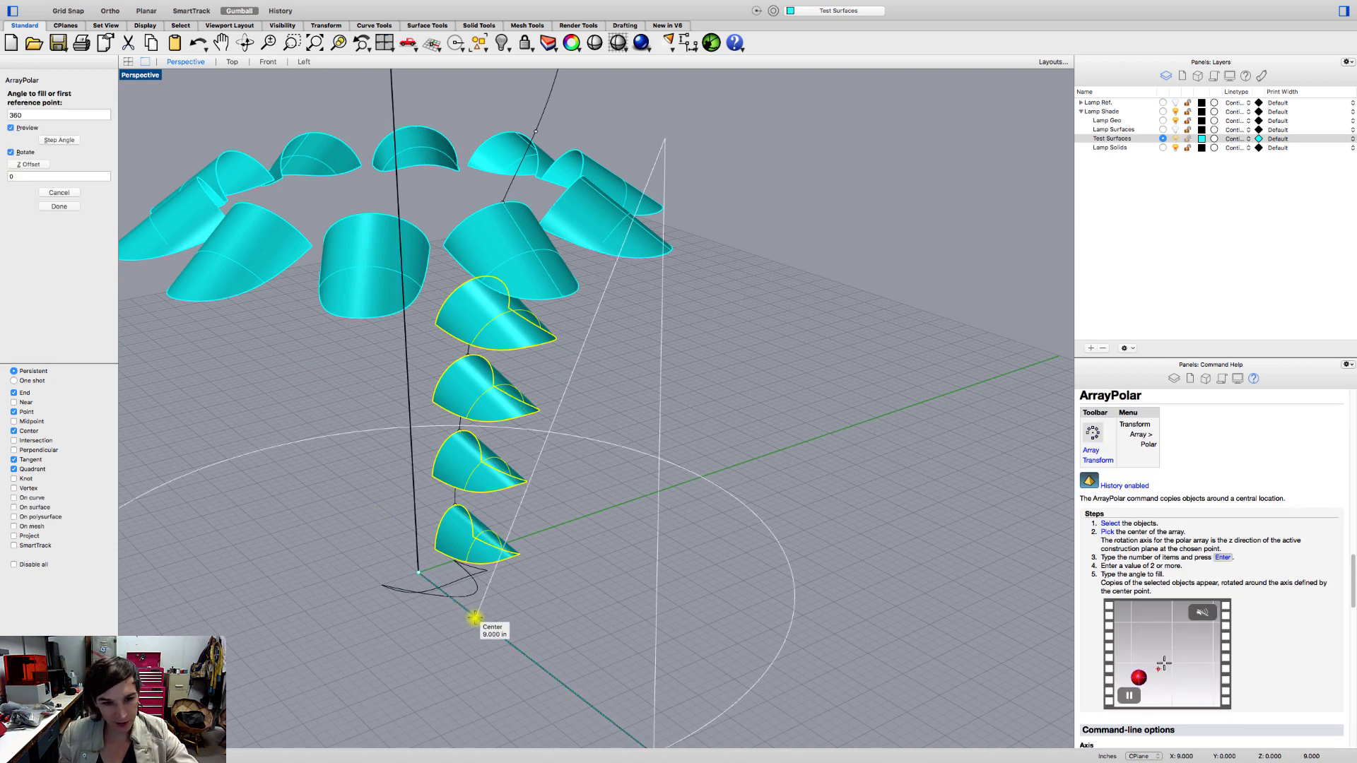
{"action": "left_click", "coordinate": [479, 615]}
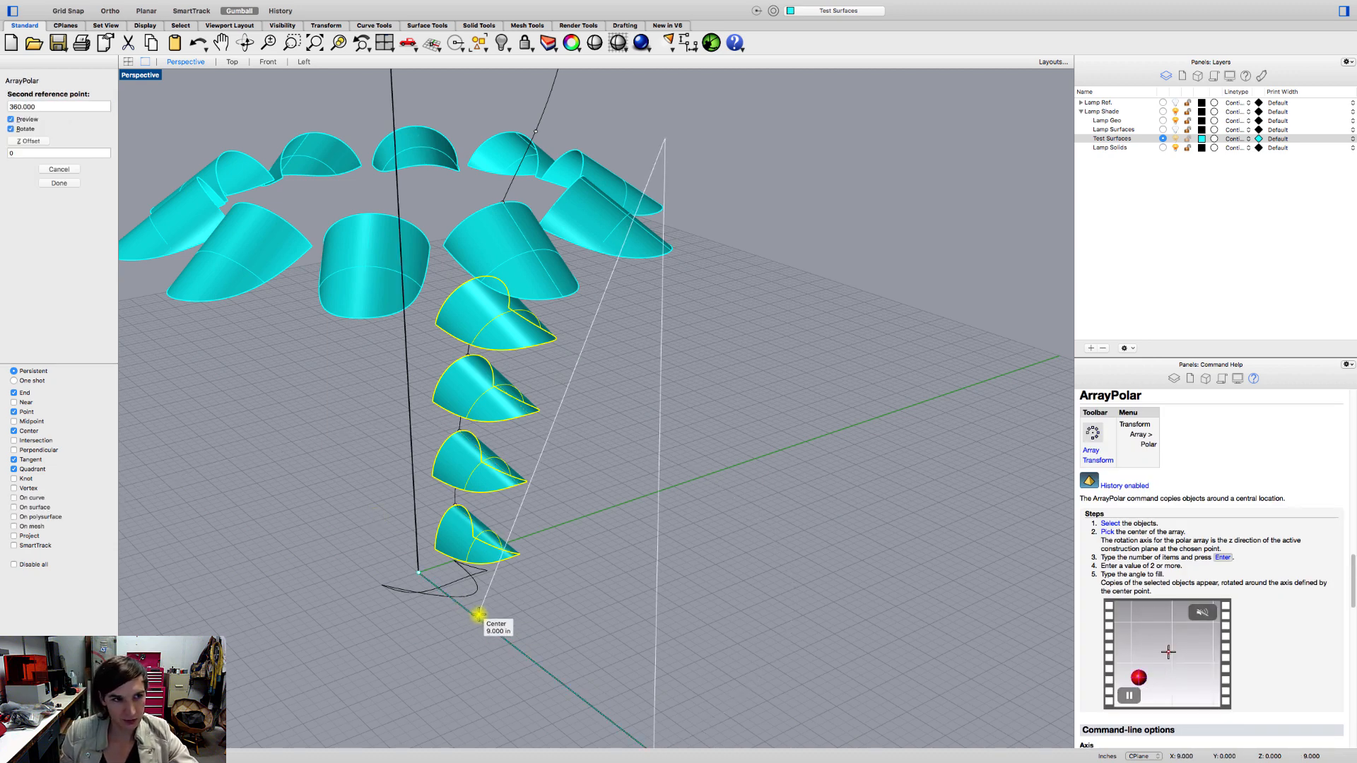
{"action": "key", "text": "Return"}
{"action": "key", "text": "Return"}
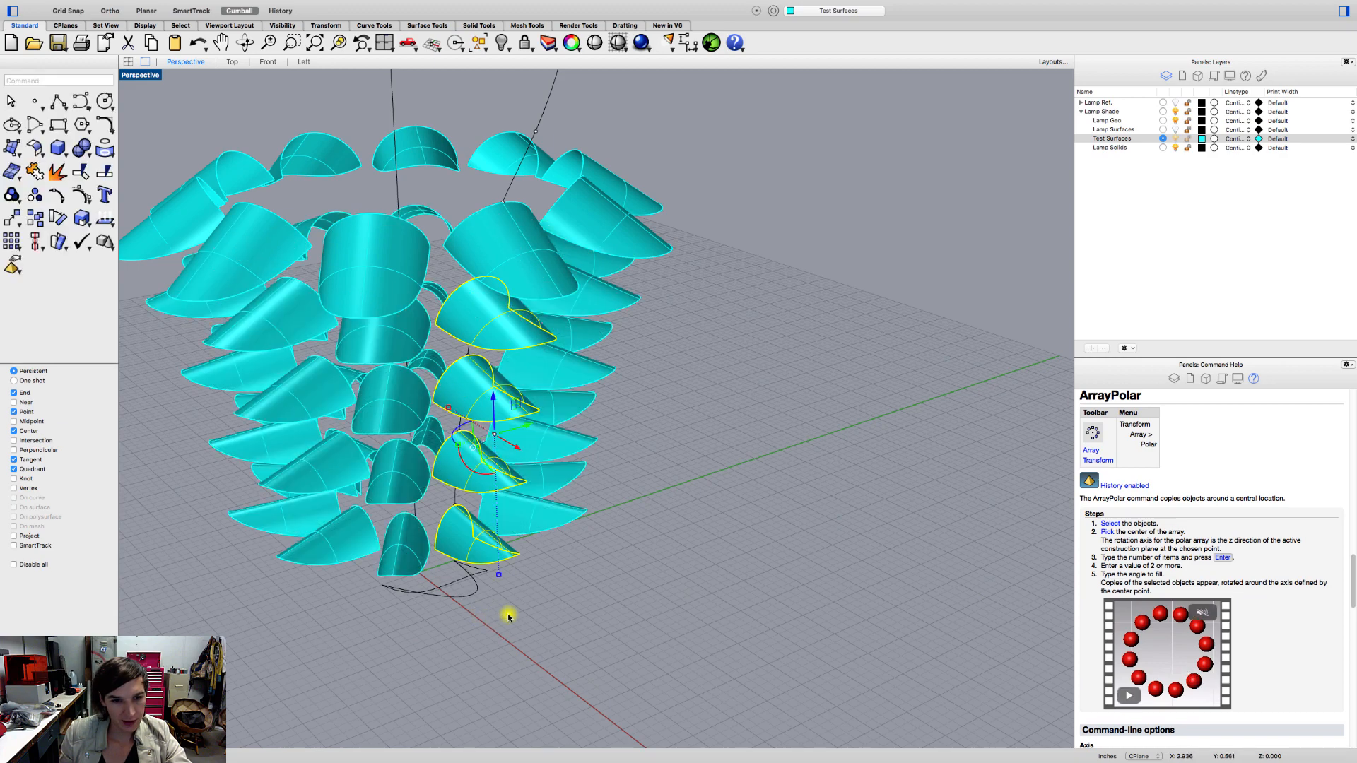
{"action": "left_click", "coordinate": [532, 616]}
Examine the arrayed lower petal rings and the gaps up to the upper rings from several angles.
{"action": "right_click_drag", "start_coordinate": [533, 617], "coordinate": [492, 572]}
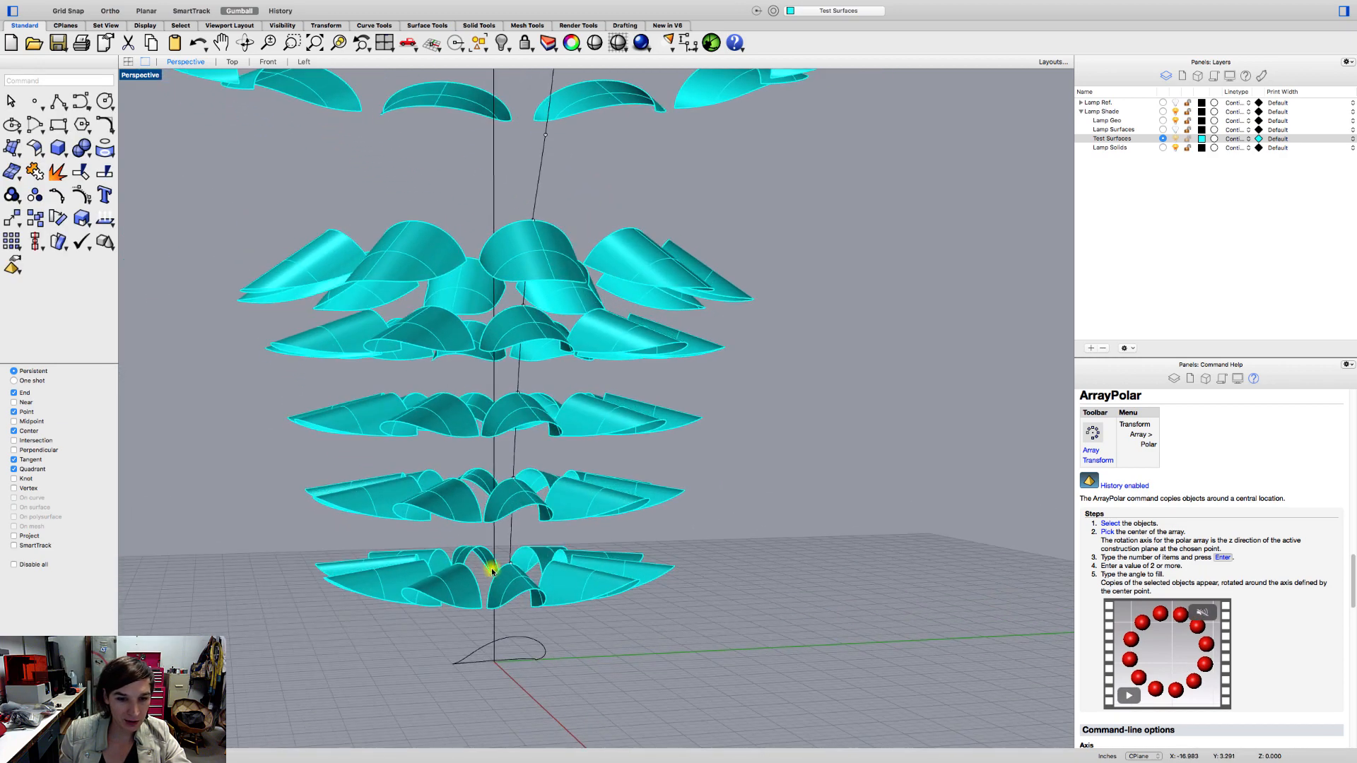
{"action": "scroll", "coordinate": [493, 571], "scroll_direction": "up", "scroll_amount": 5}
{"action": "scroll", "coordinate": [489, 261], "scroll_direction": "down", "scroll_amount": 6}
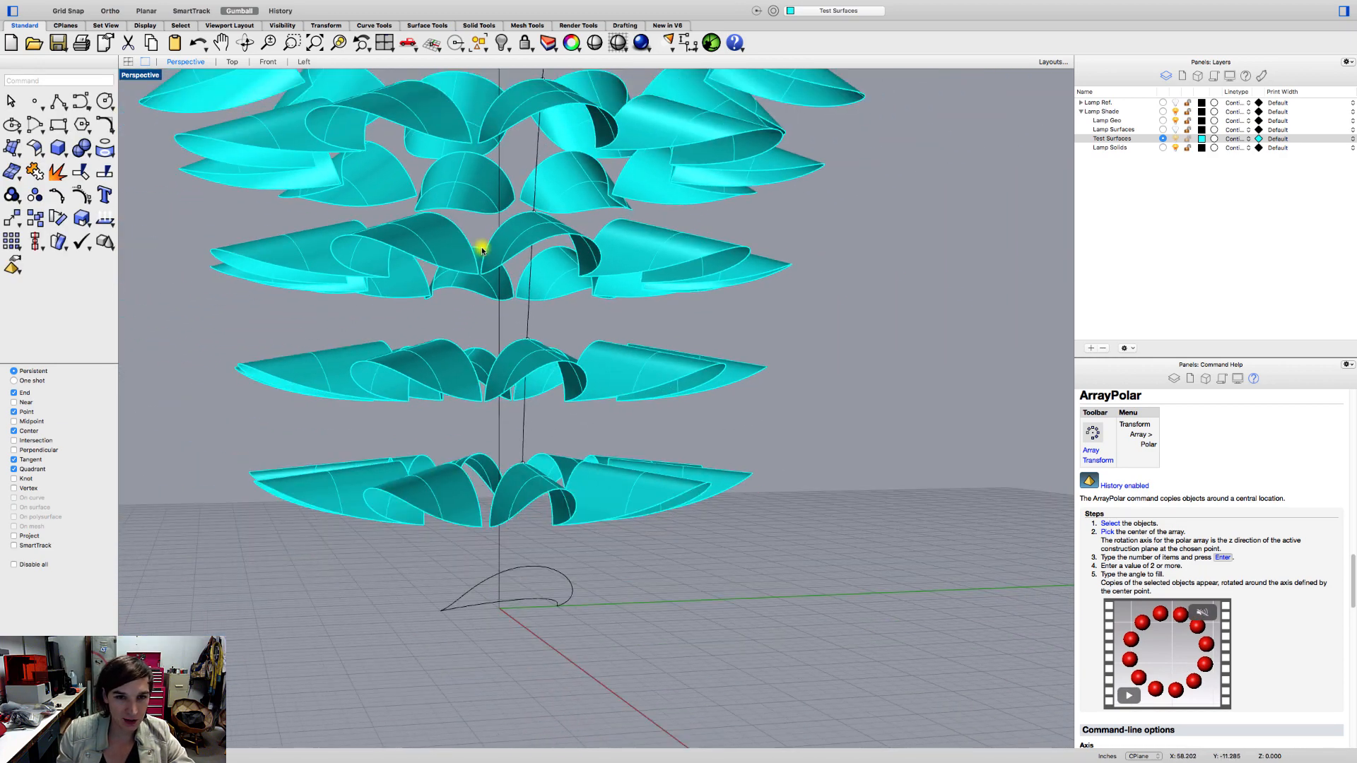
{"action": "right_click_drag", "start_coordinate": [481, 242], "coordinate": [585, 489]}
{"action": "scroll", "coordinate": [501, 292], "scroll_direction": "down", "scroll_amount": 4}
{"action": "left_click", "coordinate": [618, 465]}
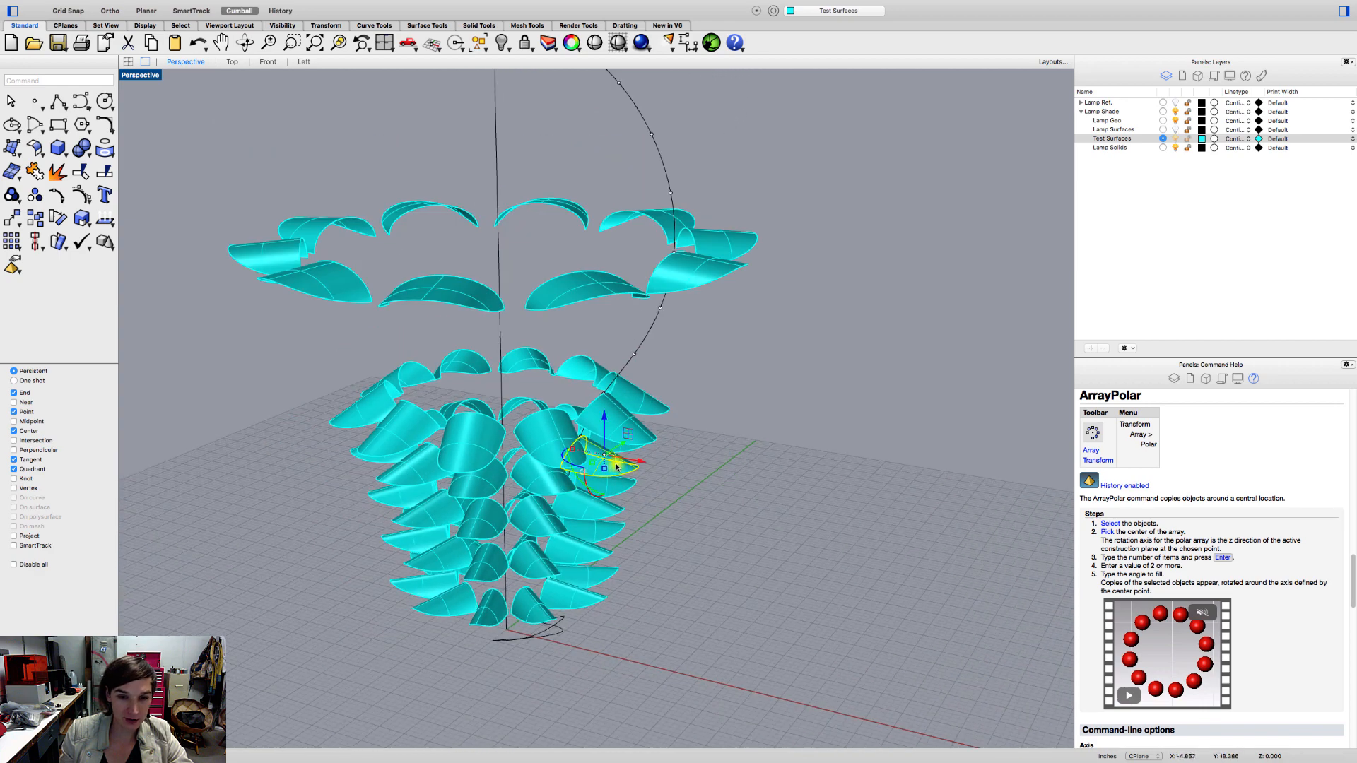
{"action": "left_click", "coordinate": [617, 417]}
{"action": "right_click_drag", "start_coordinate": [755, 418], "coordinate": [676, 454]}
{"action": "left_click", "coordinate": [676, 454]}
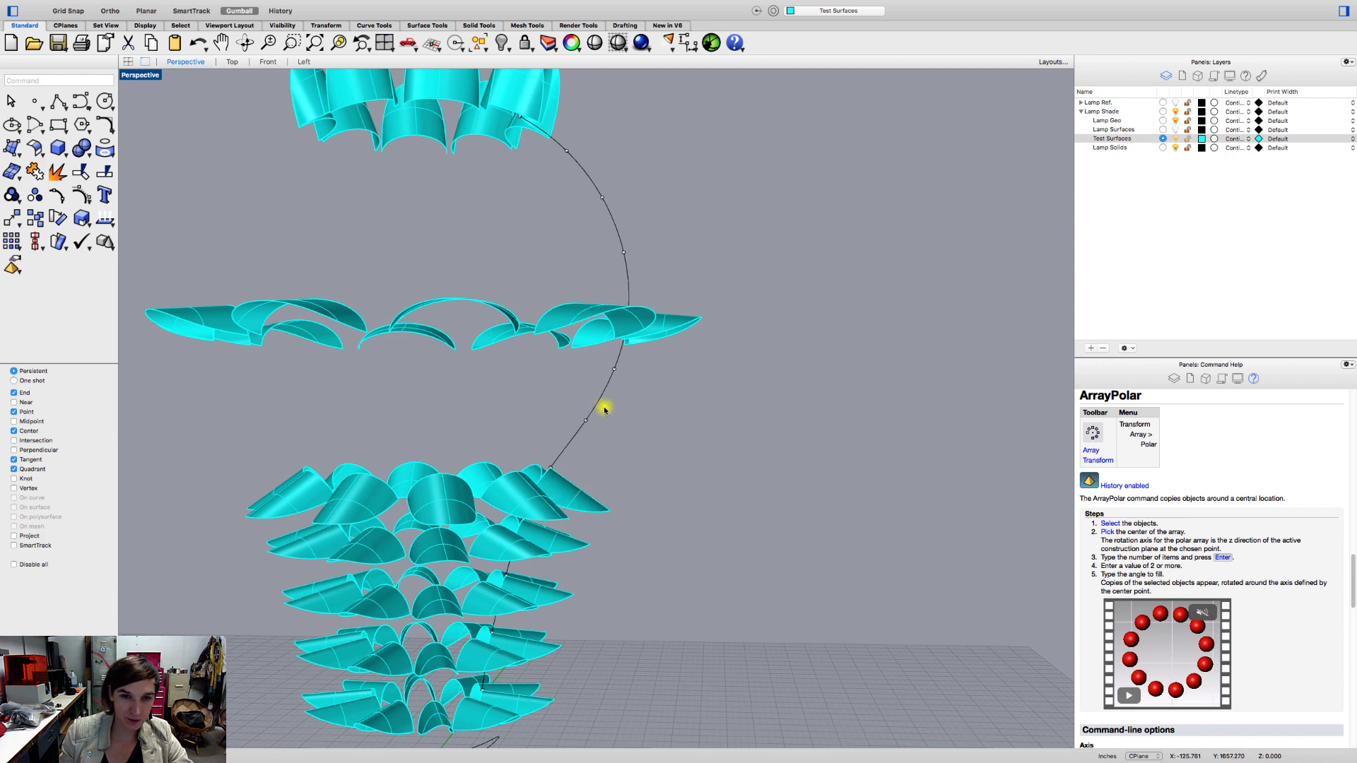
{"action": "right_click_drag", "start_coordinate": [667, 167], "coordinate": [554, 295]}
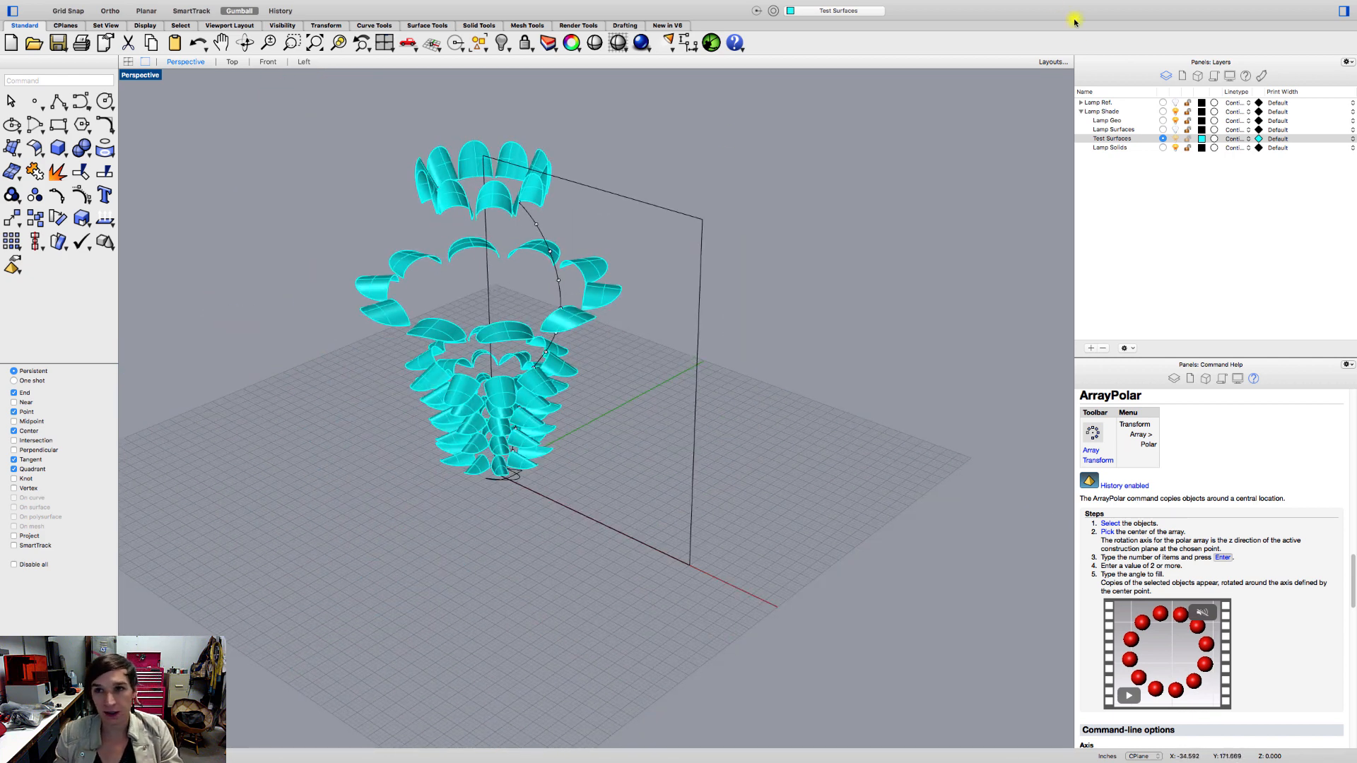
{"action": "mouse_move", "coordinate": [1071, 2]}
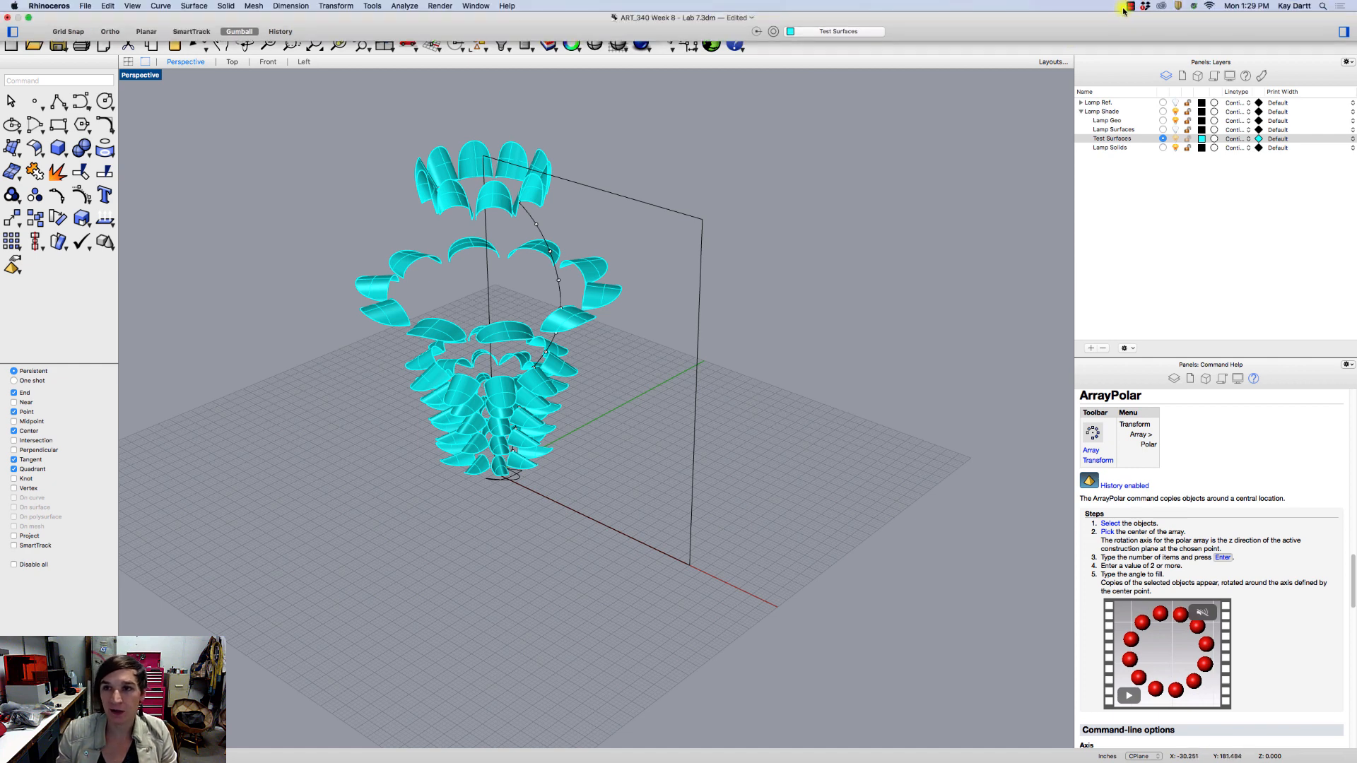